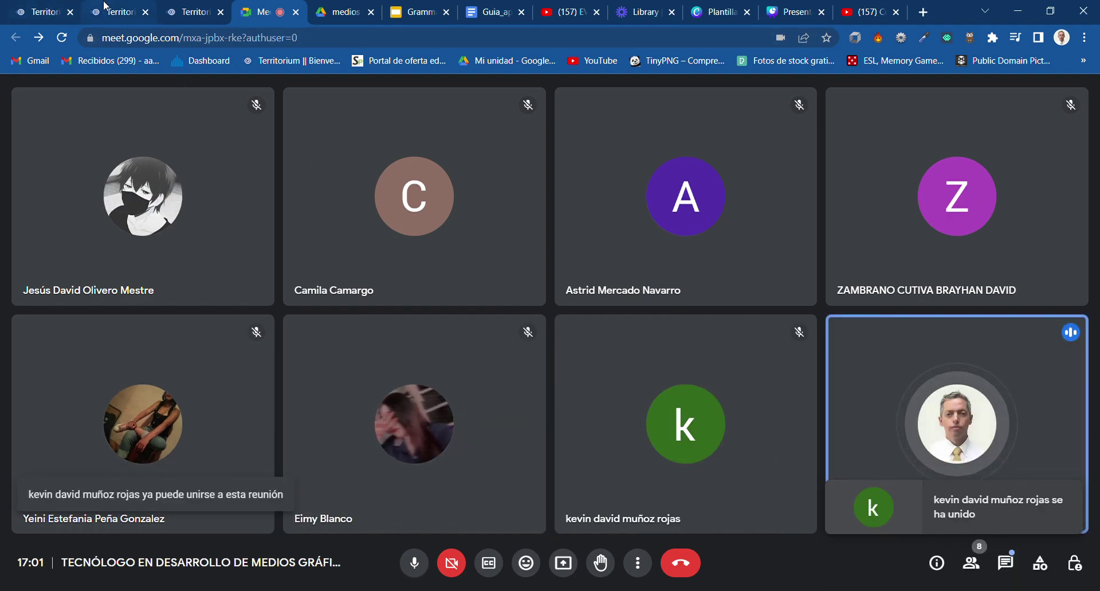
{"action": "left_click", "coordinate": [116, 17]}
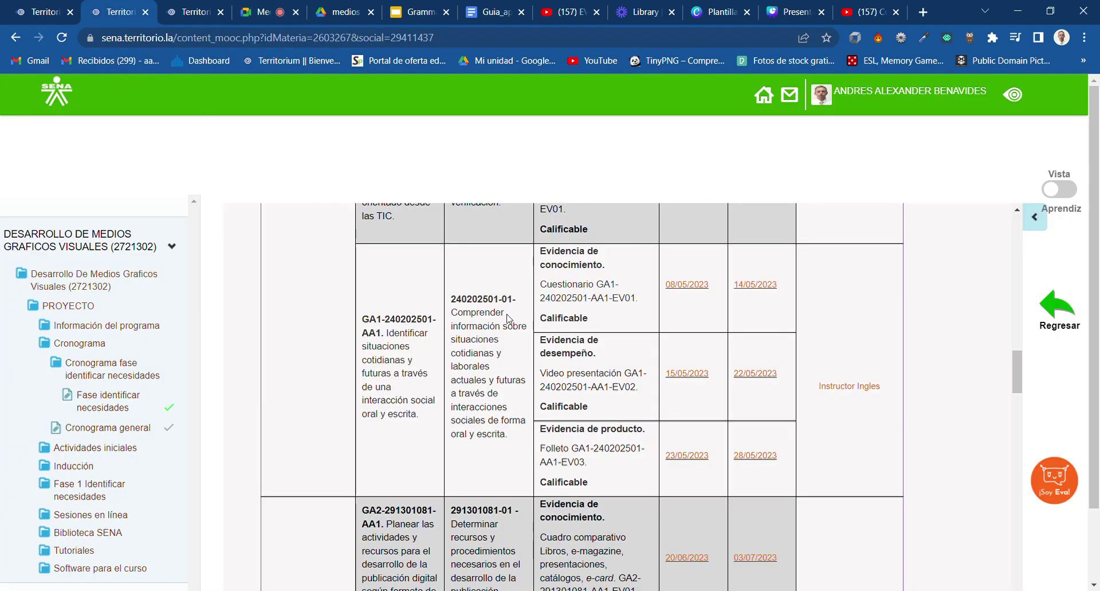
{"action": "scroll", "coordinate": [507, 319], "scroll_direction": "up", "scroll_amount": 3}
{"action": "scroll", "coordinate": [507, 319], "scroll_direction": "right", "scroll_amount": 3}
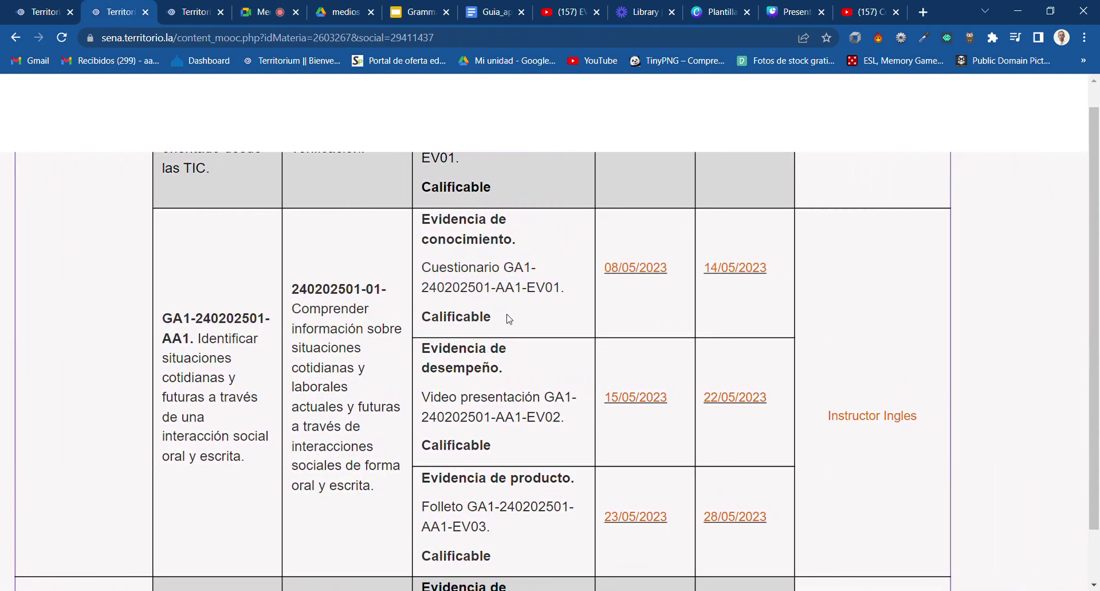
{"action": "scroll", "coordinate": [507, 319], "scroll_direction": "down", "scroll_amount": 1}
{"action": "scroll", "coordinate": [506, 320], "scroll_direction": "up", "scroll_amount": 1}
{"action": "scroll", "coordinate": [506, 319], "scroll_direction": "right", "scroll_amount": 3}
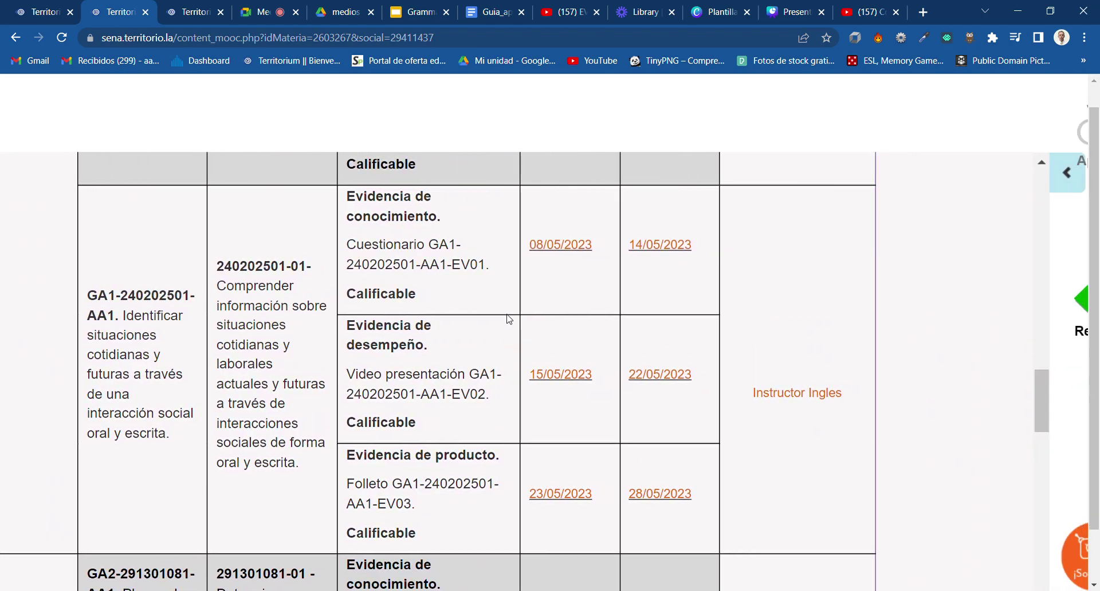
{"action": "scroll", "coordinate": [506, 319], "scroll_direction": "up", "scroll_amount": 2}
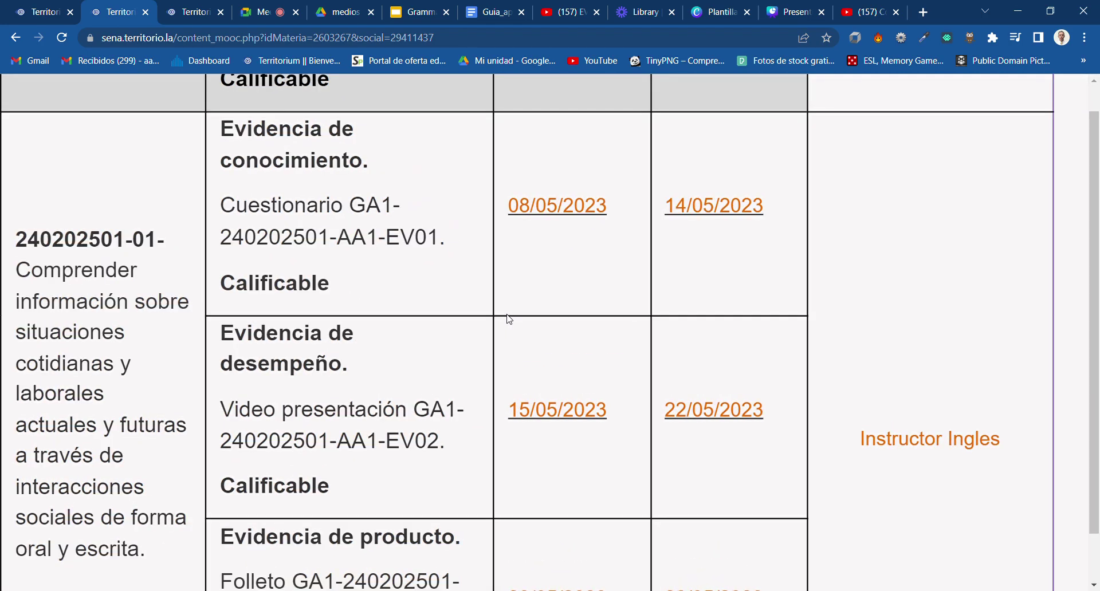
{"action": "scroll", "coordinate": [507, 319], "scroll_direction": "down", "scroll_amount": 1}
{"action": "scroll", "coordinate": [506, 319], "scroll_direction": "down", "scroll_amount": 2}
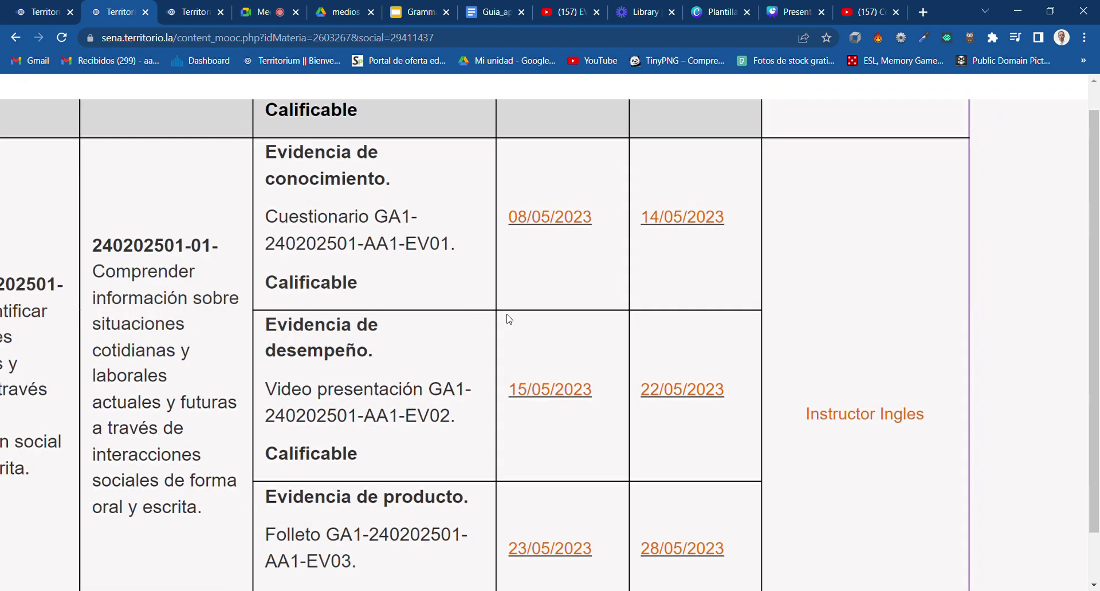
{"action": "scroll", "coordinate": [507, 319], "scroll_direction": "down", "scroll_amount": 1}
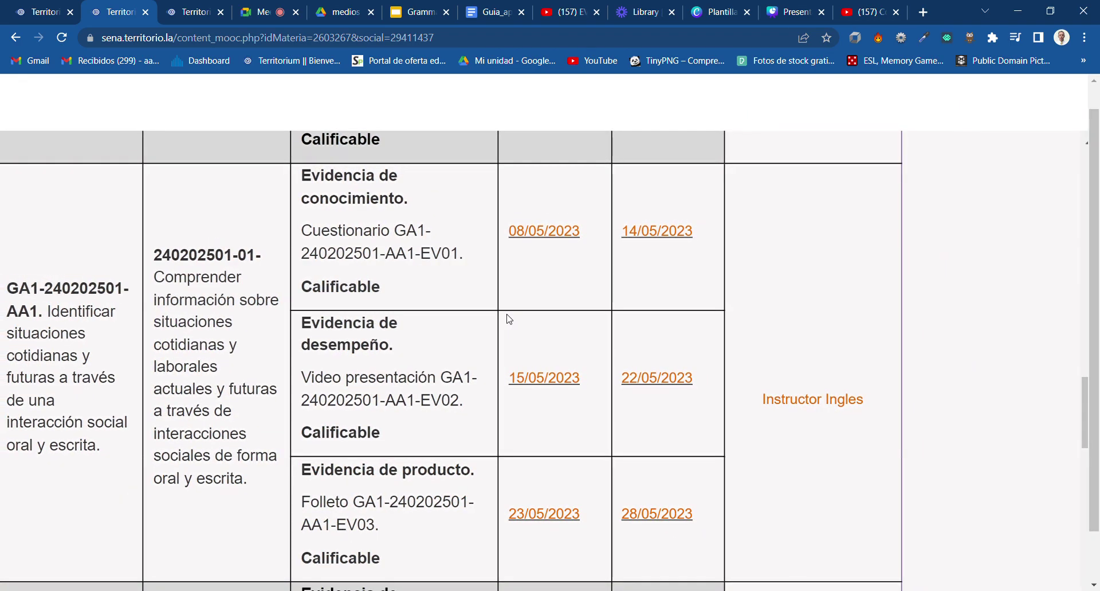
- Switch to the Google Meet call and admit the two participants waiting to join
{"action": "left_click", "coordinate": [253, 14]}
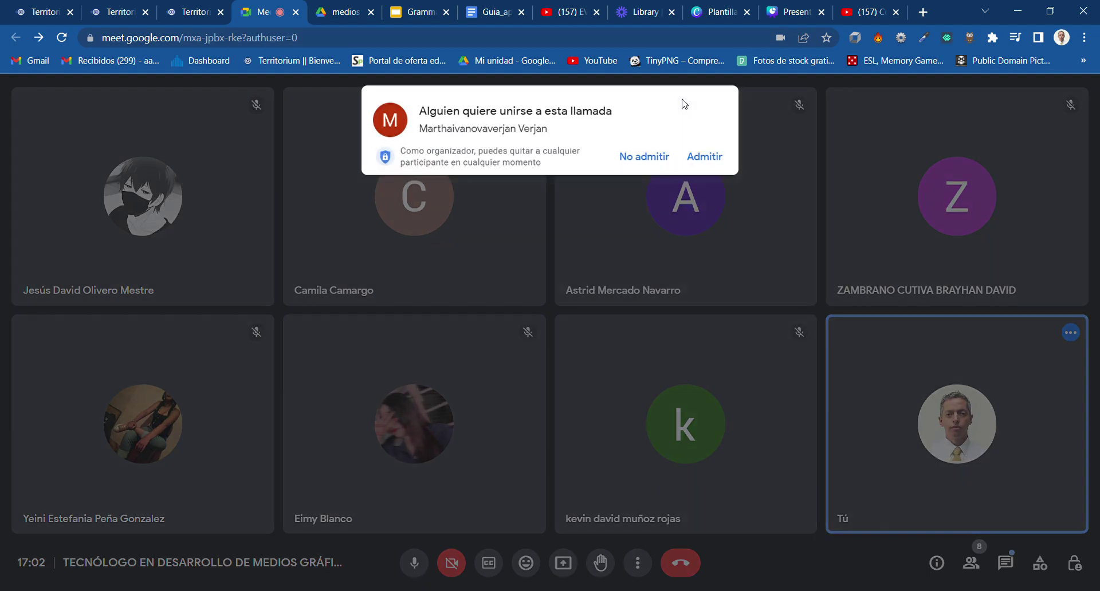
{"action": "left_click", "coordinate": [713, 158]}
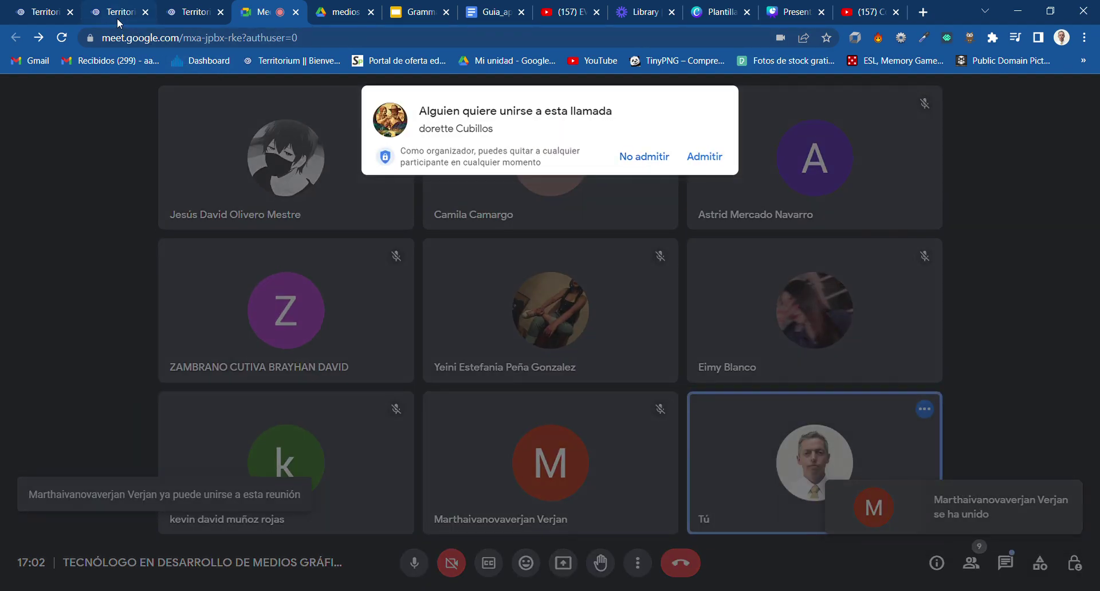
{"action": "left_click", "coordinate": [704, 158]}
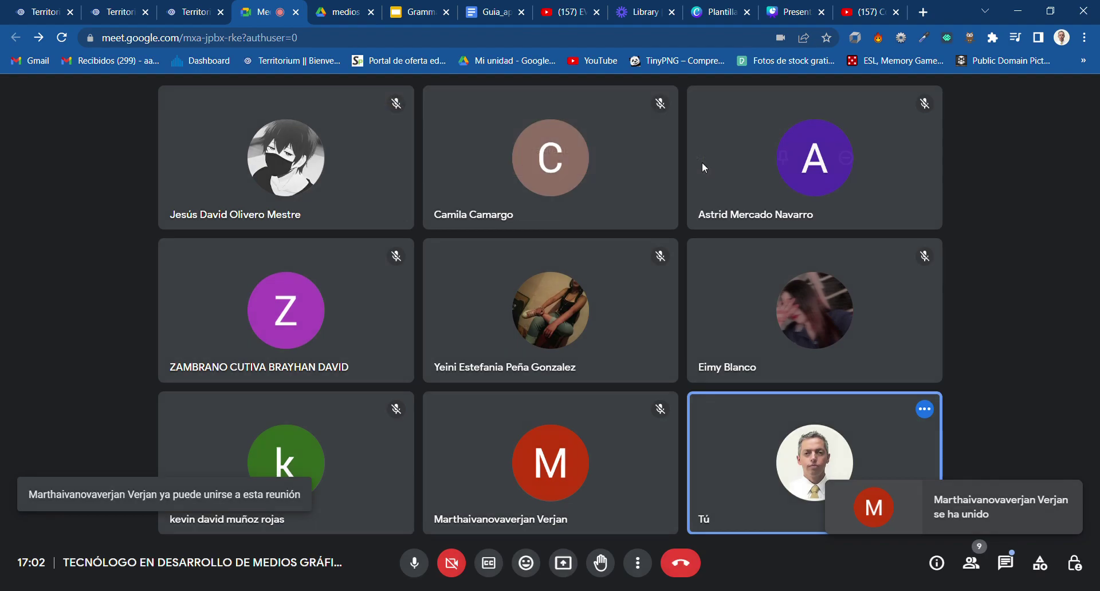
{"action": "left_click", "coordinate": [187, 17]}
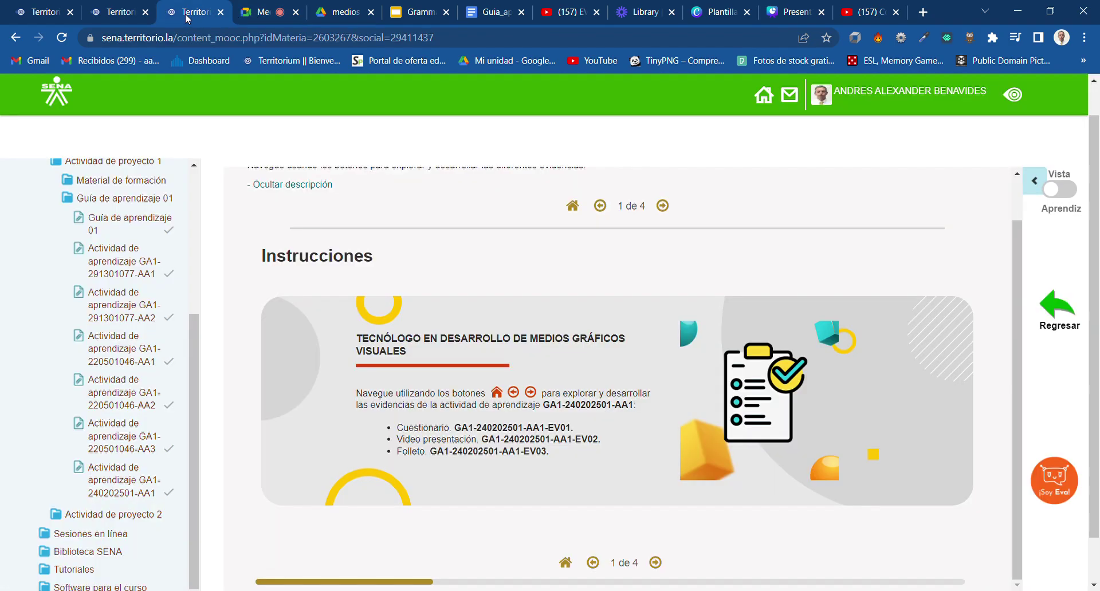
{"action": "left_click", "coordinate": [120, 12]}
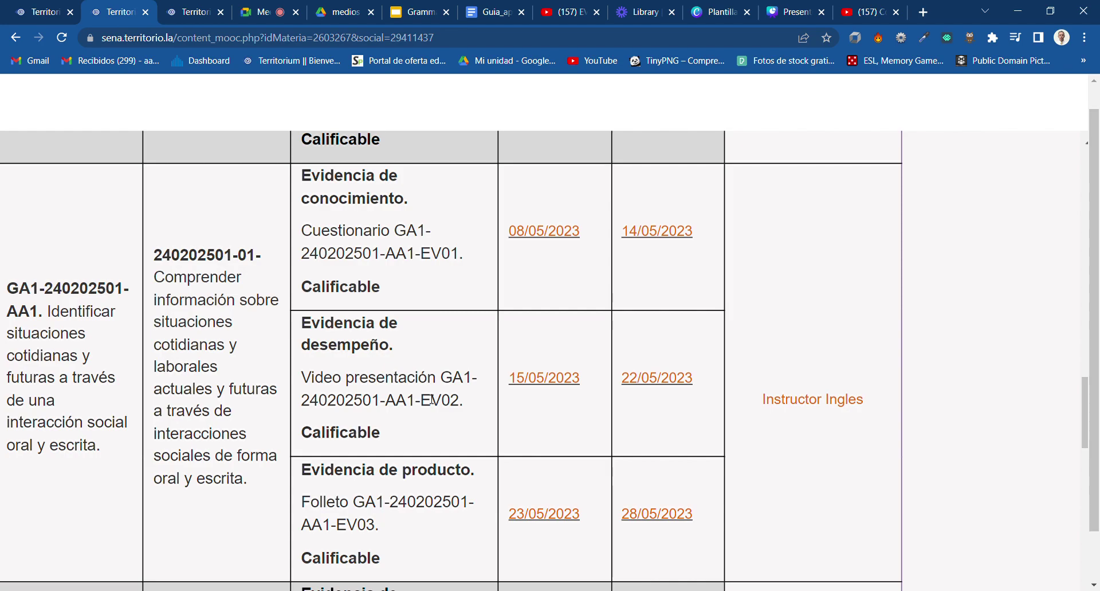
{"action": "scroll", "coordinate": [482, 378], "scroll_direction": "down", "scroll_amount": 1}
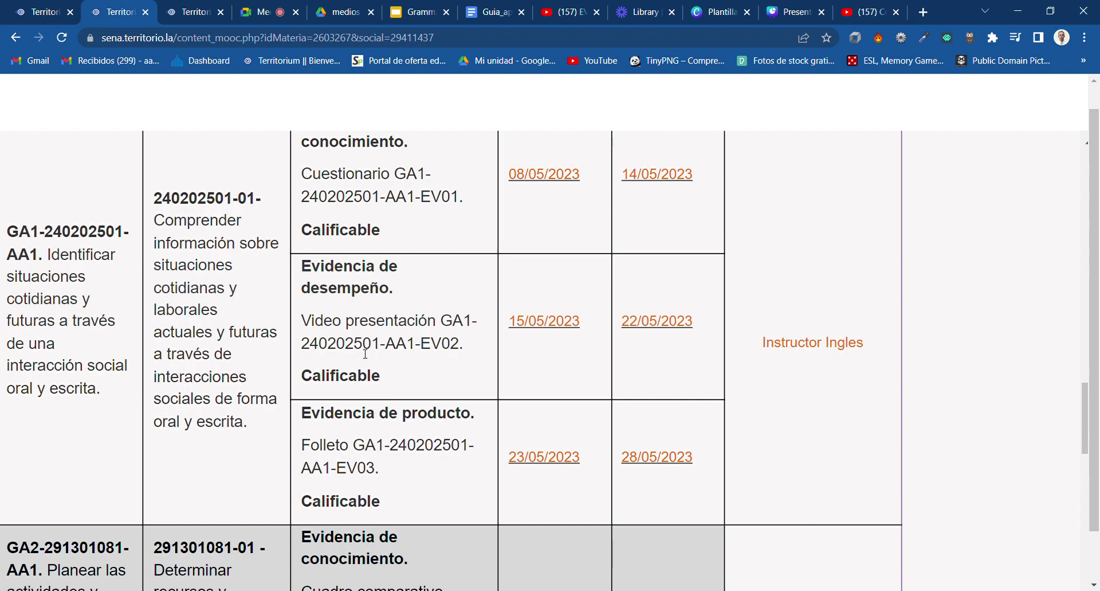
- Go back to the Google Meet call and admit the participant requesting entry
{"action": "left_click", "coordinate": [264, 14]}
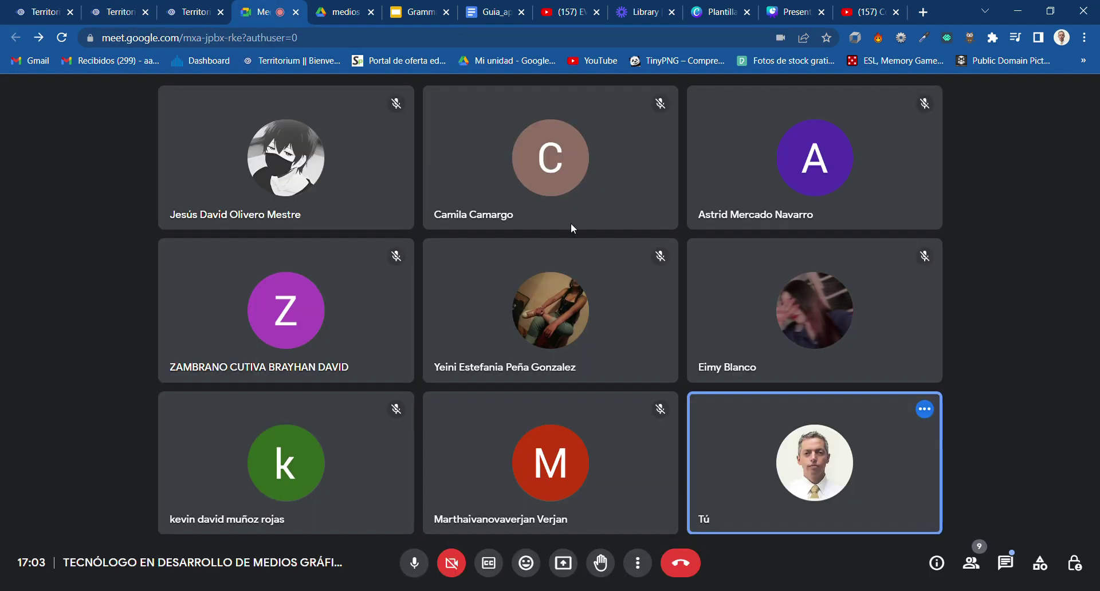
{"action": "left_click", "coordinate": [705, 156]}
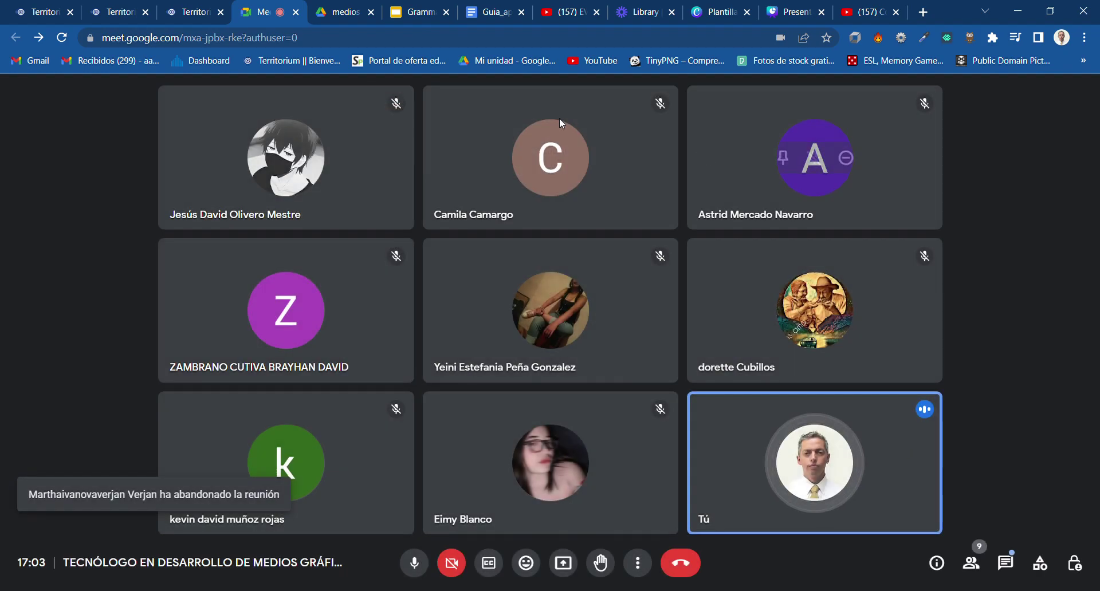
- Reopen the Territorium schedule, restore the page's default zoom and review the English activity's evidences and dates
{"action": "left_click", "coordinate": [117, 12]}
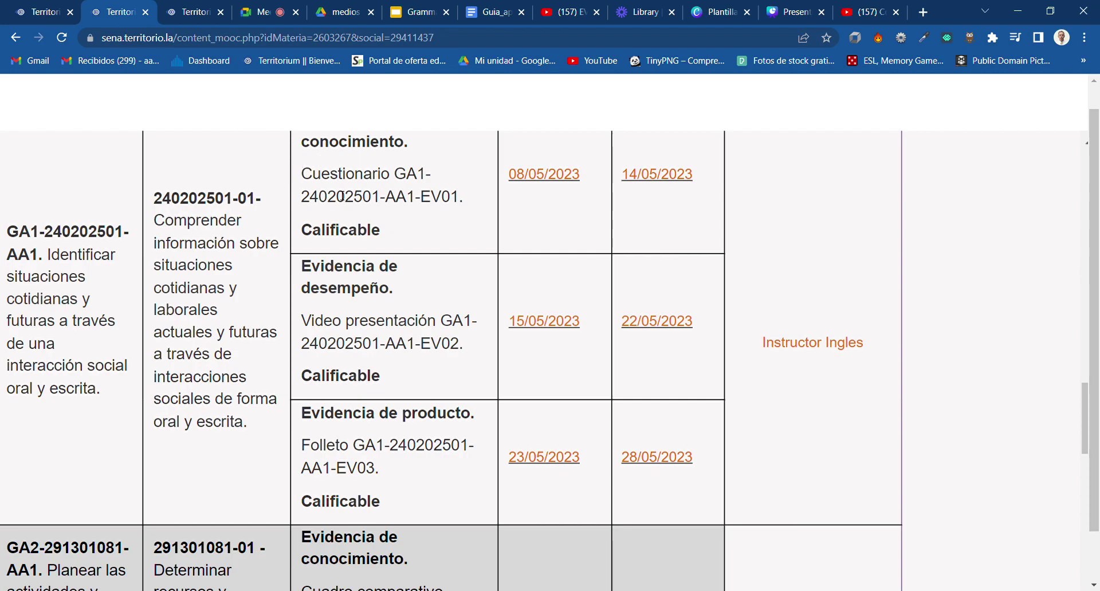
{"action": "key", "text": "ctrl+0"}
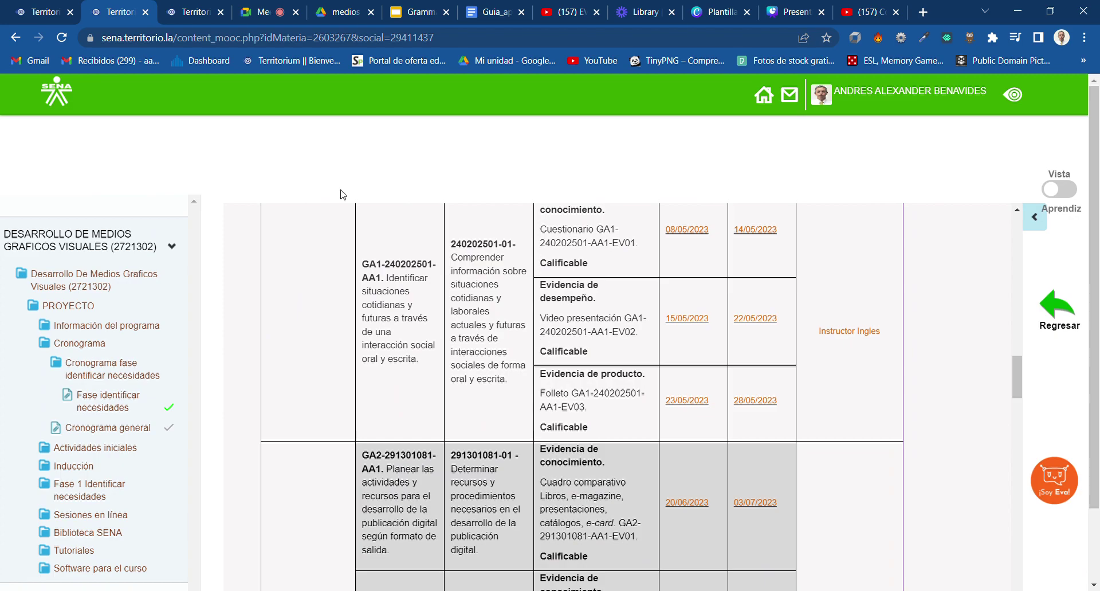
{"action": "scroll", "coordinate": [346, 195], "scroll_direction": "down", "scroll_amount": 1}
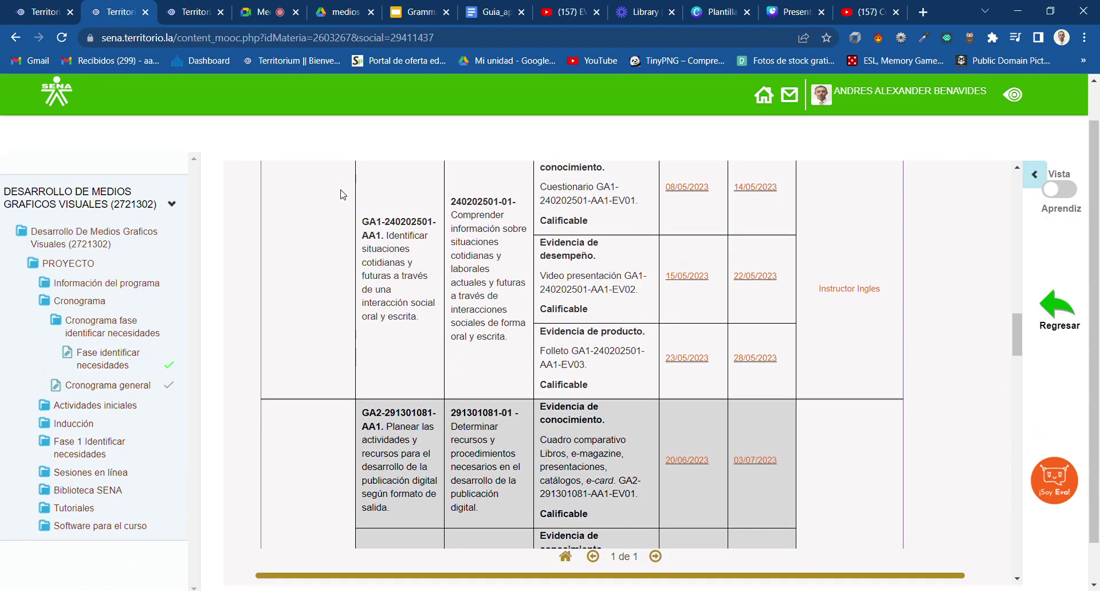
{"action": "scroll", "coordinate": [514, 194], "scroll_direction": "up", "scroll_amount": 1}
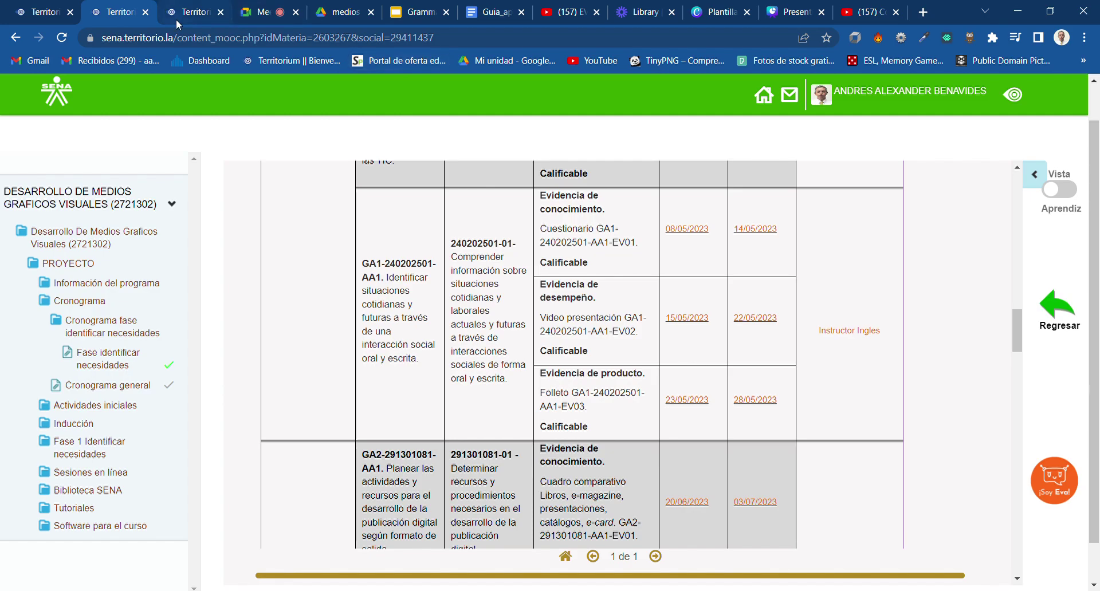
- Return to the Google Meet call and let in the waiting participant
{"action": "left_click", "coordinate": [253, 12]}
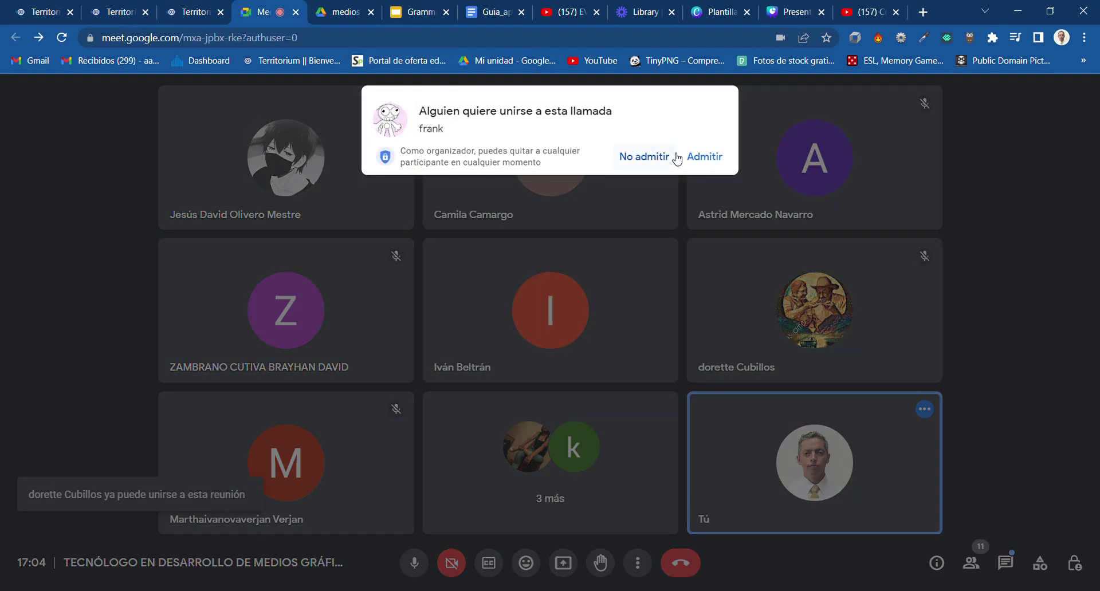
{"action": "left_click", "coordinate": [699, 156]}
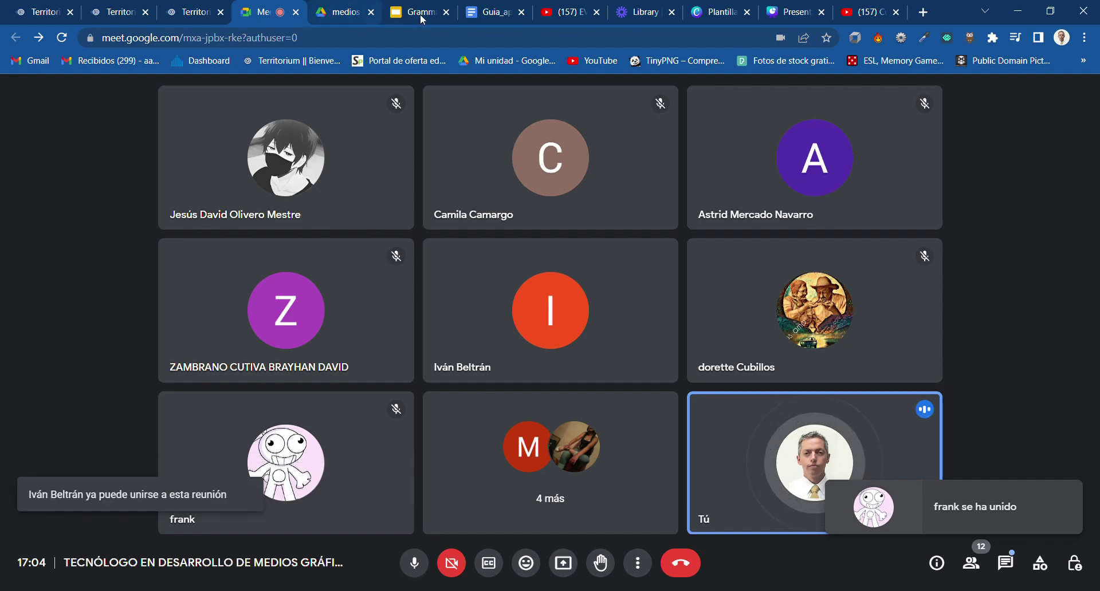
{"action": "left_click", "coordinate": [487, 9]}
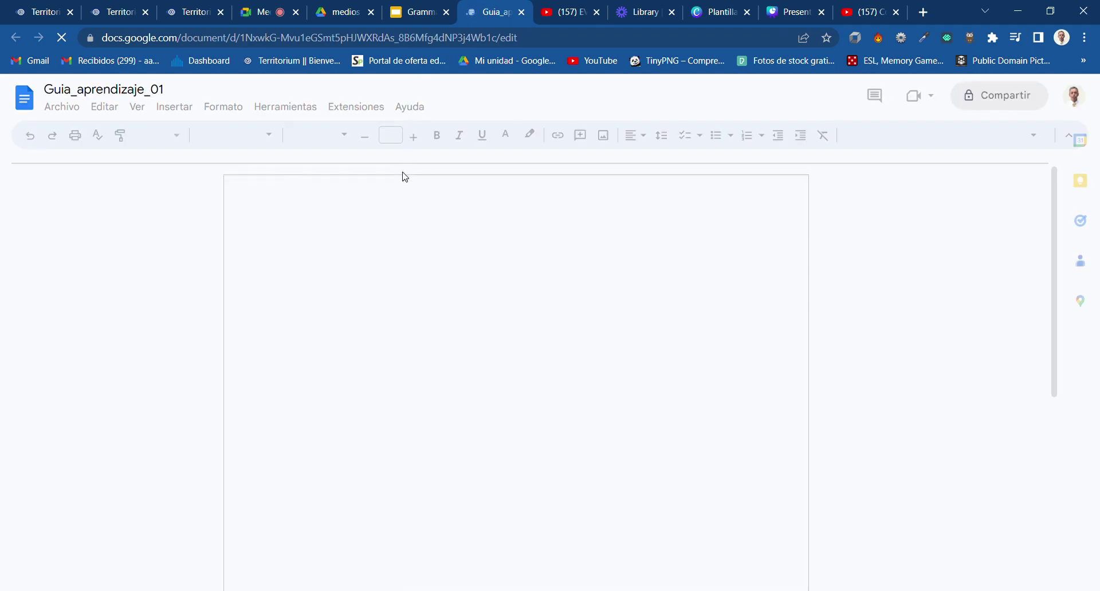
{"action": "scroll", "coordinate": [413, 344], "scroll_direction": "down", "scroll_amount": 6}
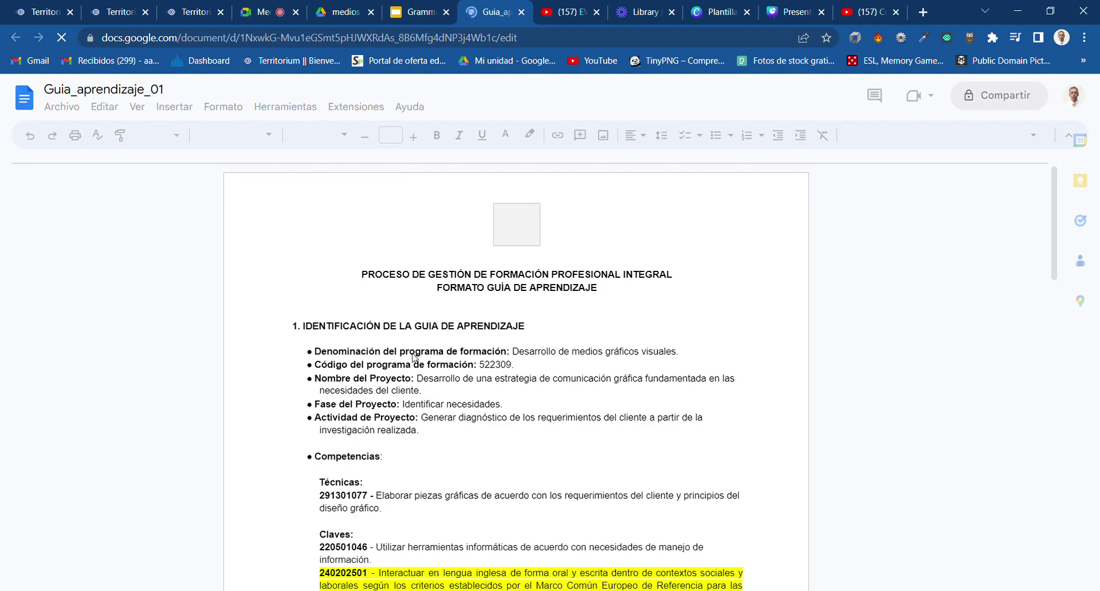
{"action": "scroll", "coordinate": [414, 358], "scroll_direction": "down", "scroll_amount": 12}
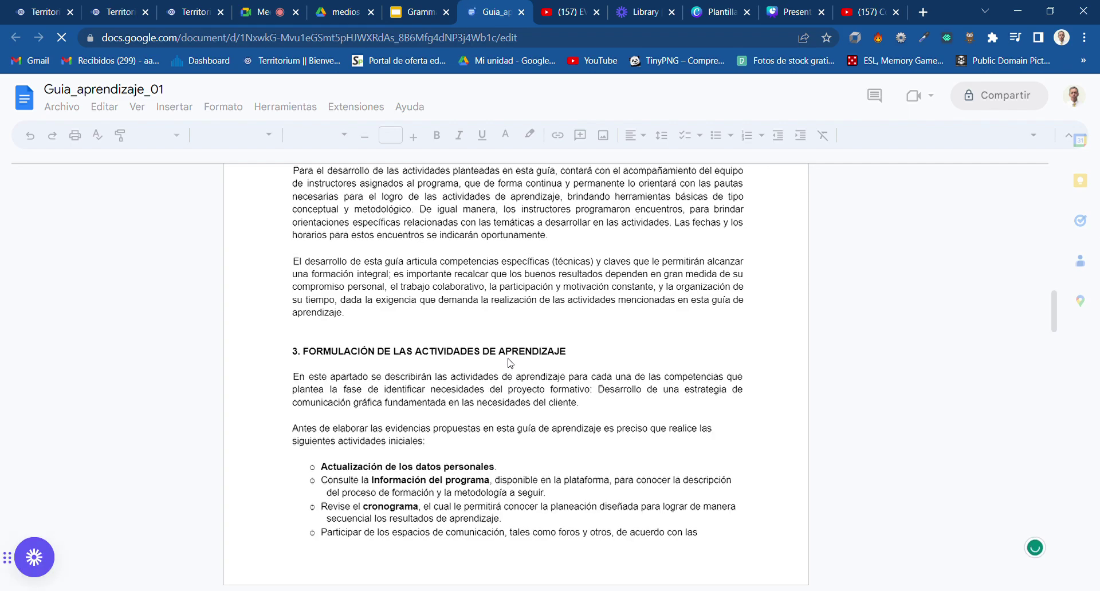
{"action": "scroll", "coordinate": [510, 363], "scroll_direction": "down", "scroll_amount": 20}
{"action": "scroll", "coordinate": [509, 363], "scroll_direction": "down", "scroll_amount": 20}
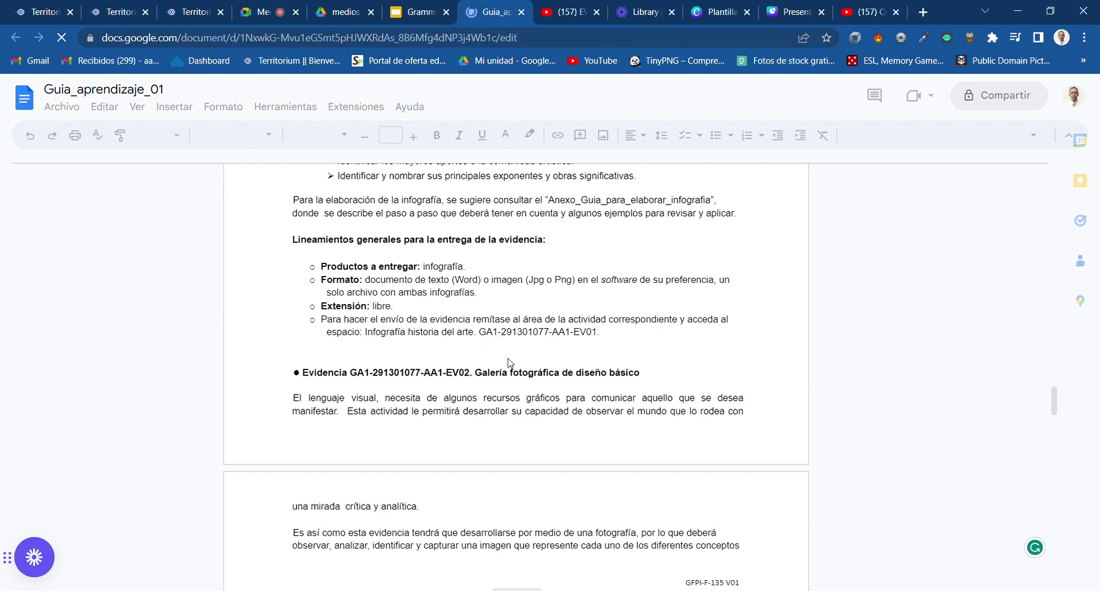
{"action": "scroll", "coordinate": [510, 363], "scroll_direction": "down", "scroll_amount": 20}
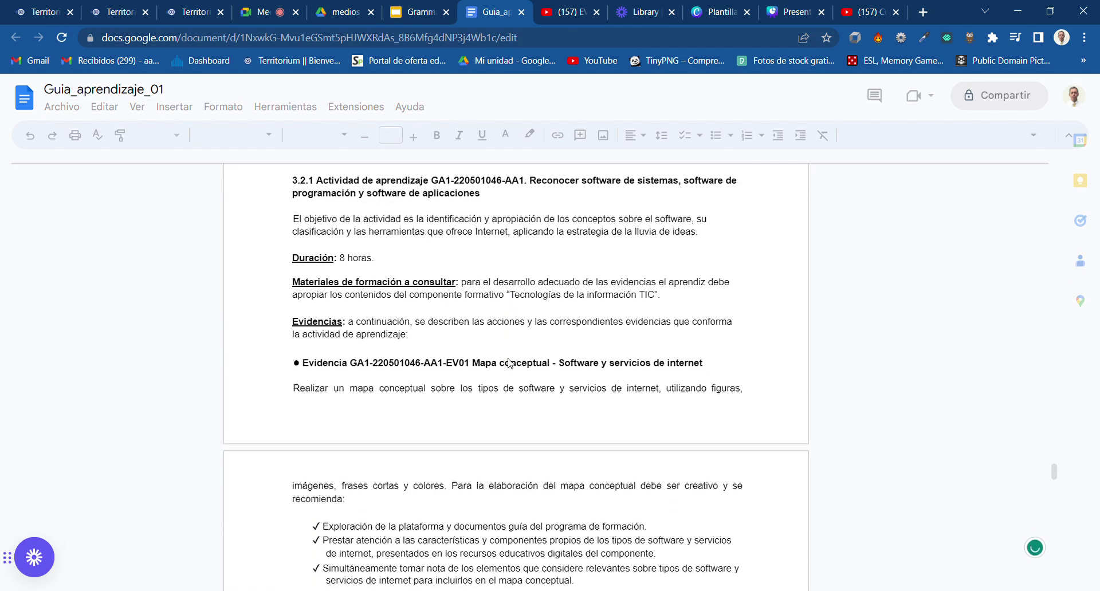
{"action": "scroll", "coordinate": [550, 396], "scroll_direction": "down", "scroll_amount": 10}
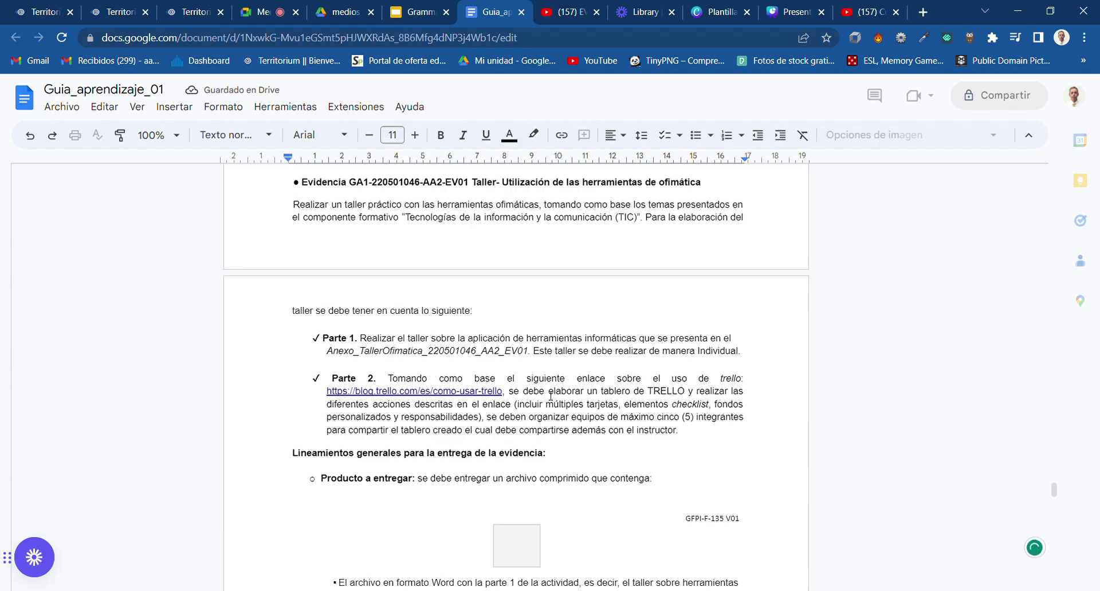
{"action": "scroll", "coordinate": [550, 396], "scroll_direction": "down", "scroll_amount": 20}
{"action": "scroll", "coordinate": [551, 396], "scroll_direction": "down", "scroll_amount": 15}
{"action": "scroll", "coordinate": [551, 395], "scroll_direction": "down", "scroll_amount": 5}
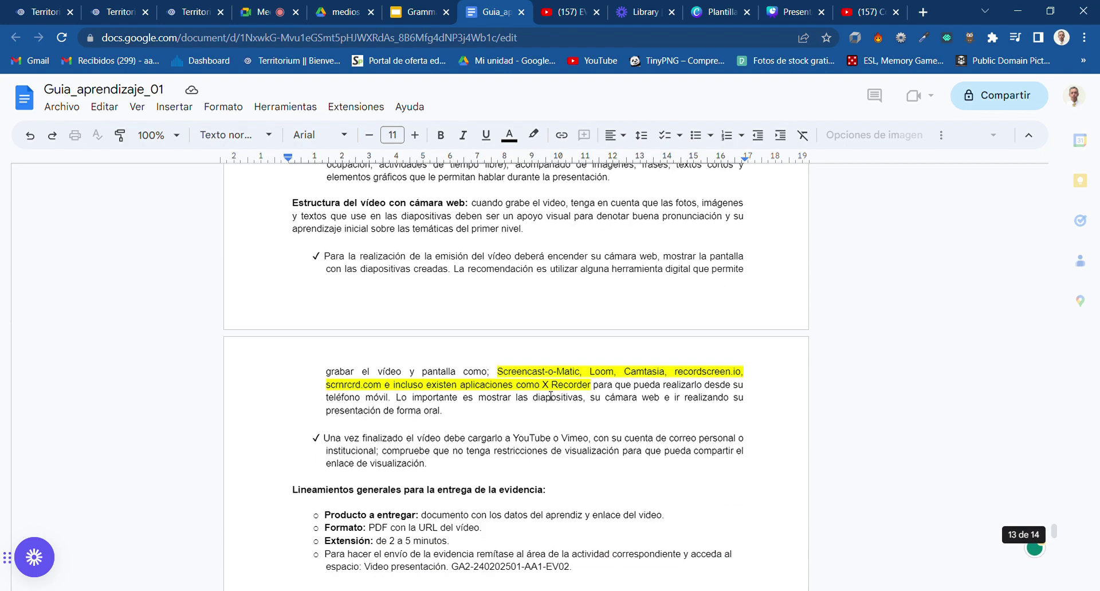
{"action": "scroll", "coordinate": [551, 396], "scroll_direction": "up", "scroll_amount": 6}
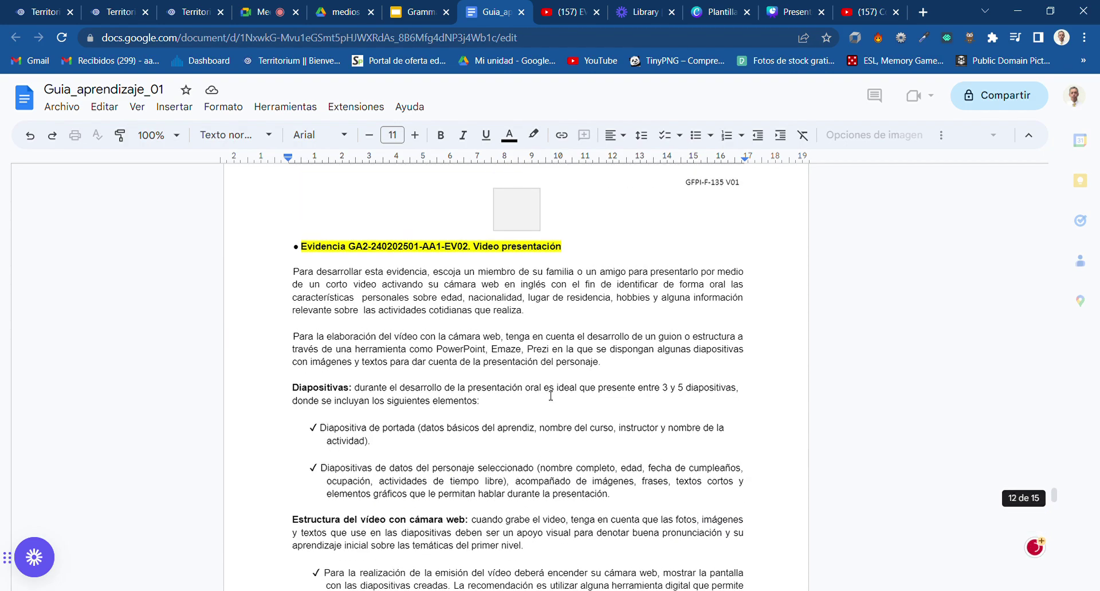
{"action": "scroll", "coordinate": [550, 396], "scroll_direction": "down", "scroll_amount": 1}
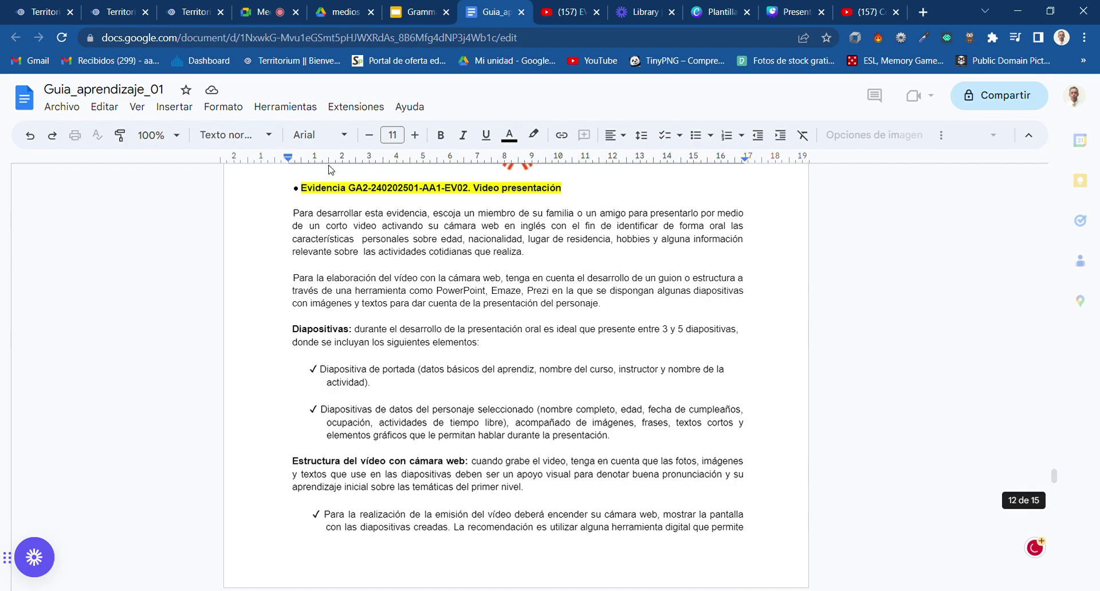
{"action": "scroll", "coordinate": [331, 170], "scroll_direction": "up", "scroll_amount": 2}
- Switch to the Google Meet call and admit the person asking to join
{"action": "left_click", "coordinate": [271, 23]}
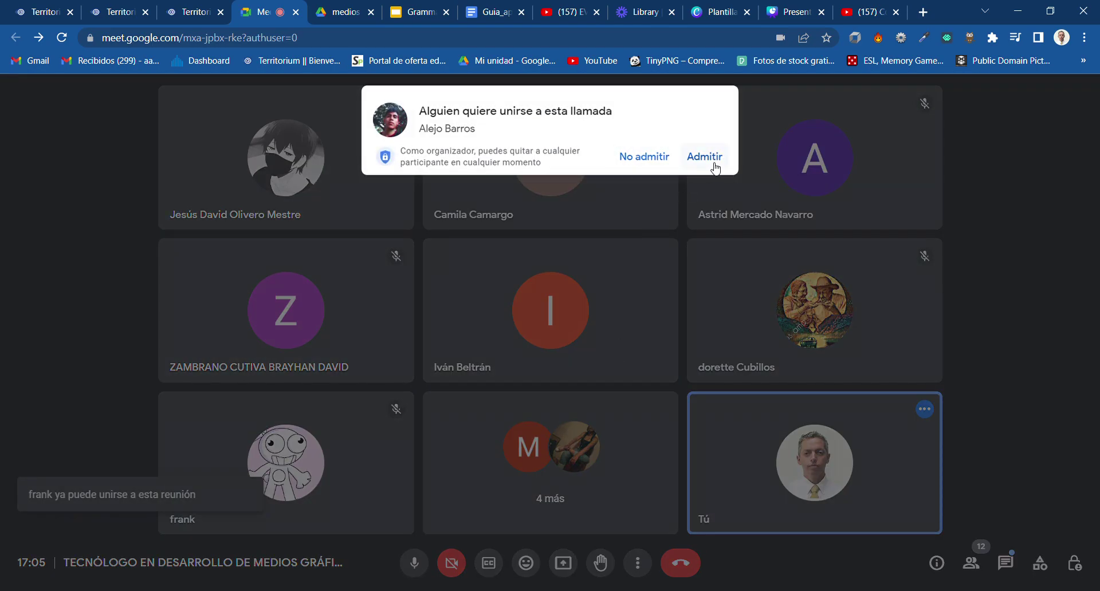
{"action": "left_click", "coordinate": [714, 166]}
- Return to the Video presentación section of Guia_aprendizaje_01 in Google Docs and deselect the SENA logo
{"action": "left_click", "coordinate": [347, 13]}
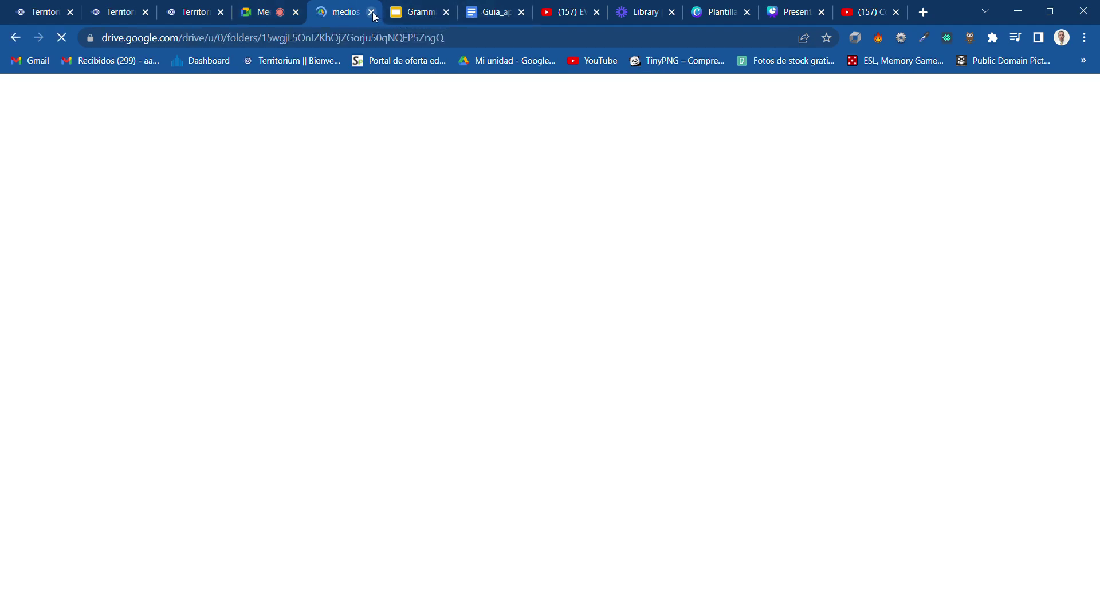
{"action": "left_click", "coordinate": [485, 13]}
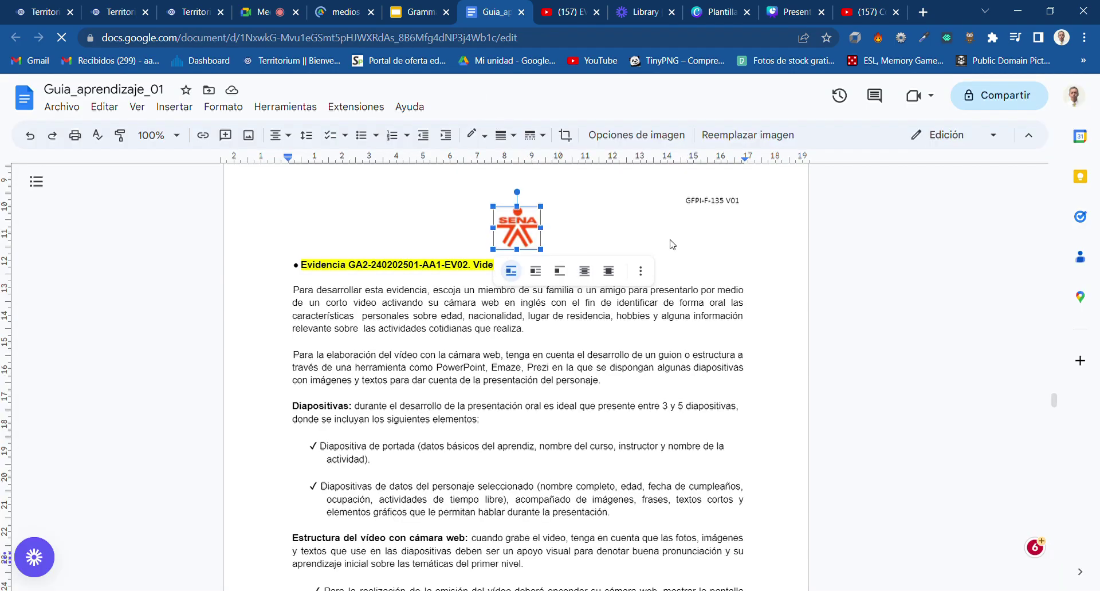
{"action": "left_click", "coordinate": [774, 351]}
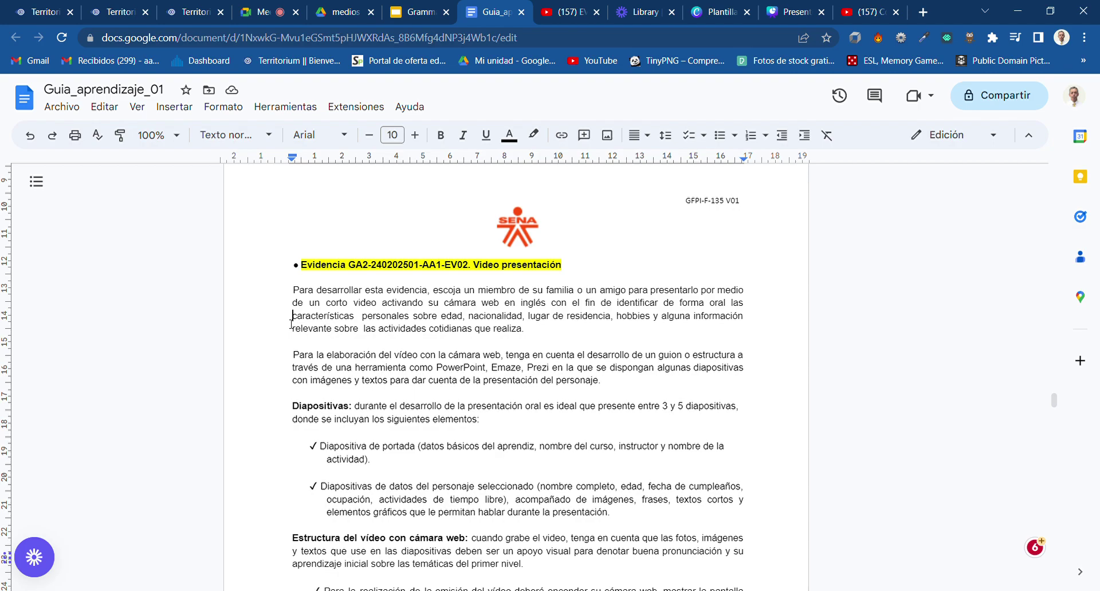
- Go to the Google Meet call and accept the pending request to join
{"action": "left_click", "coordinate": [254, 12]}
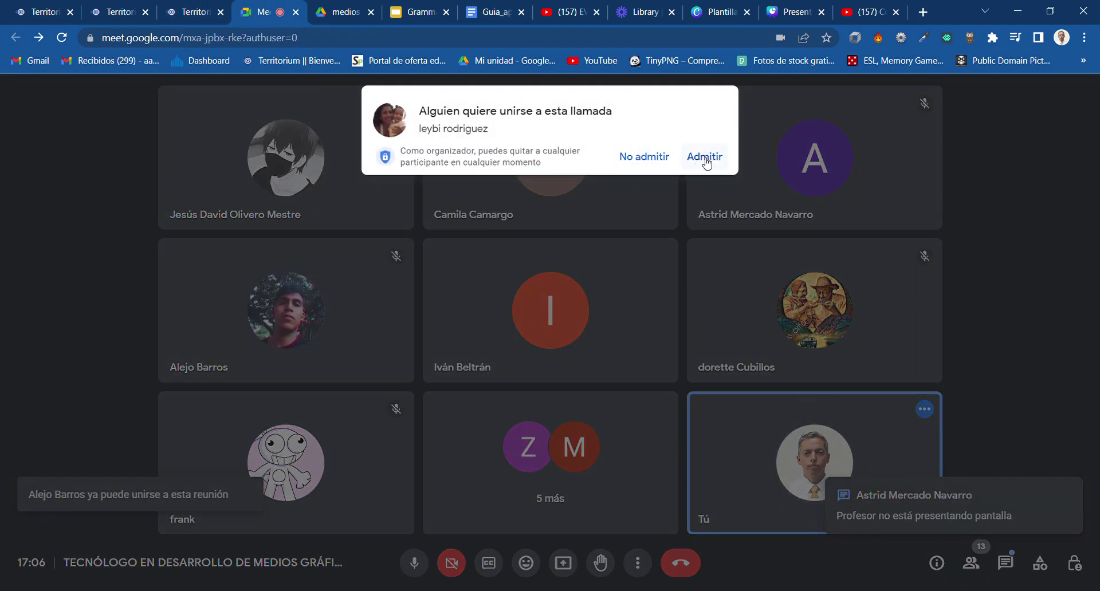
{"action": "left_click", "coordinate": [704, 157]}
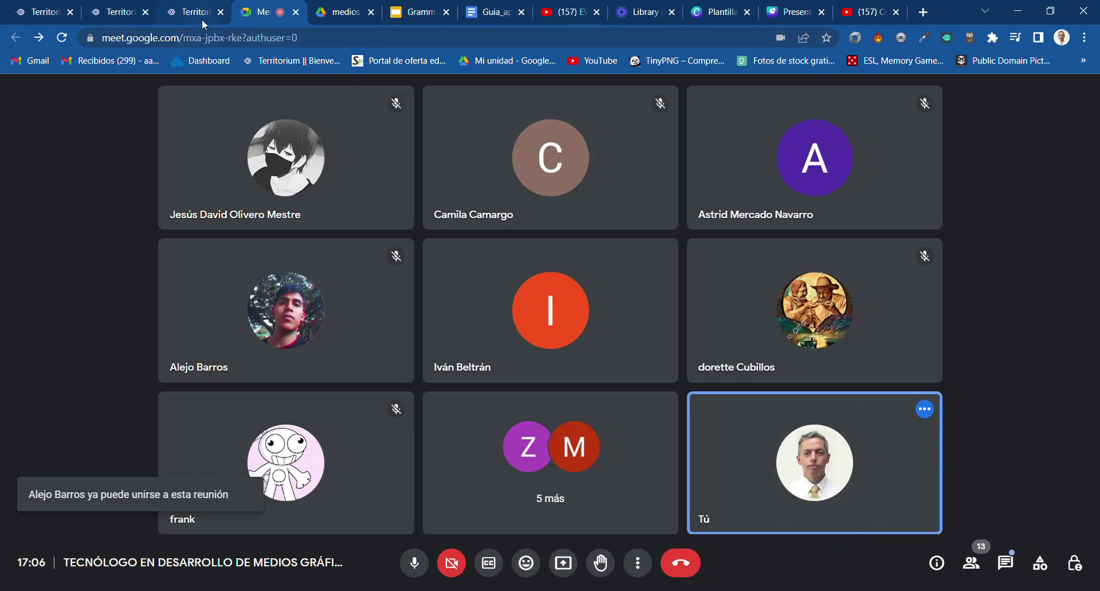
- Check the Video presentación section of Guia_aprendizaje_01, and admit the person waiting to join the Google Meet call
{"action": "left_click", "coordinate": [489, 14]}
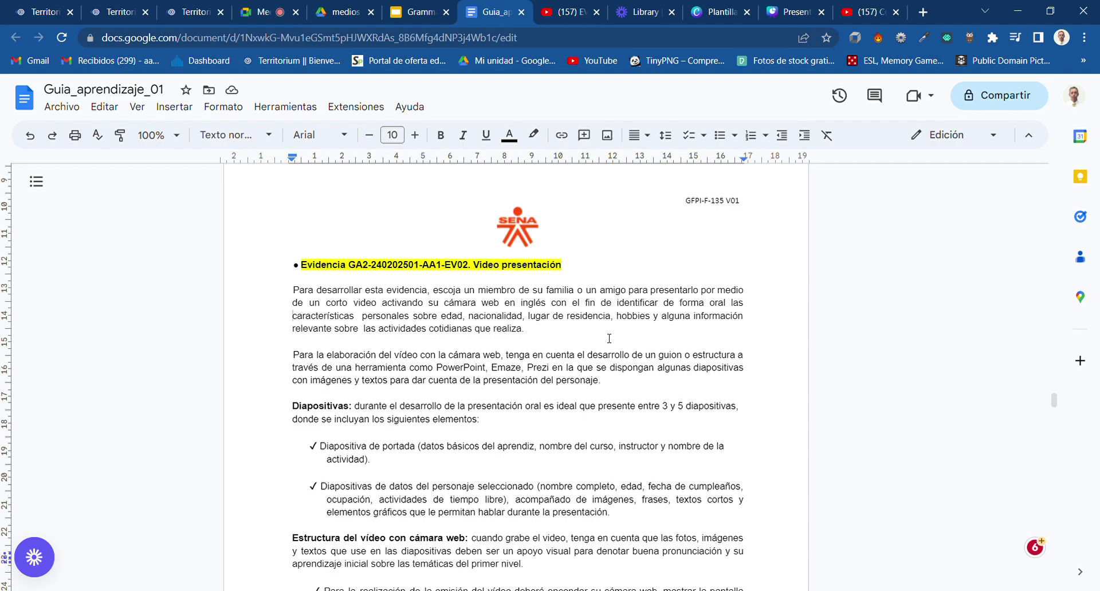
{"action": "left_click", "coordinate": [267, 16]}
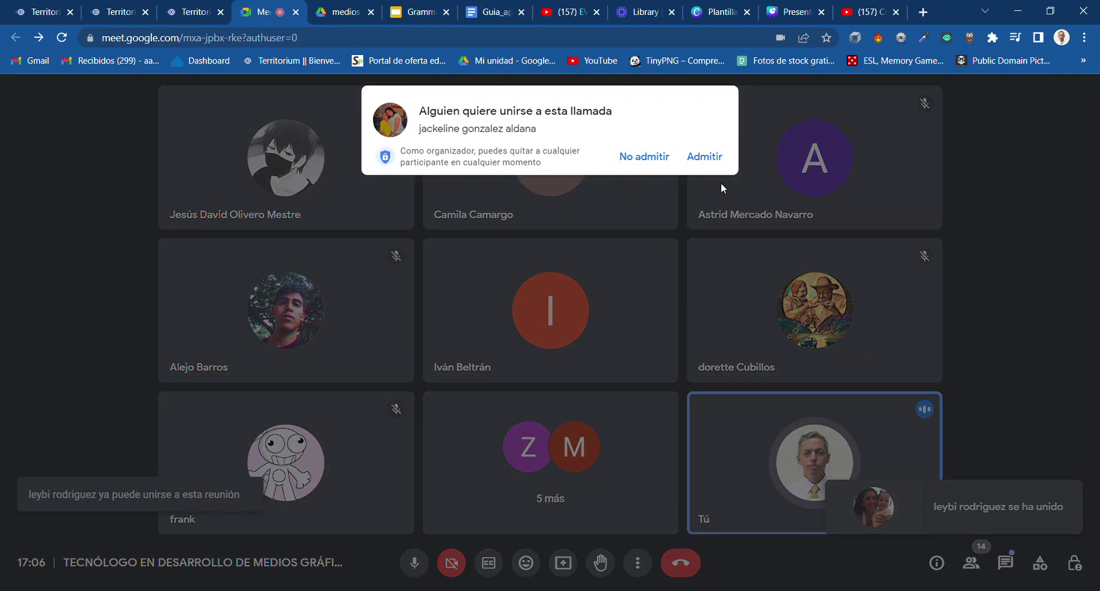
{"action": "left_click", "coordinate": [712, 157]}
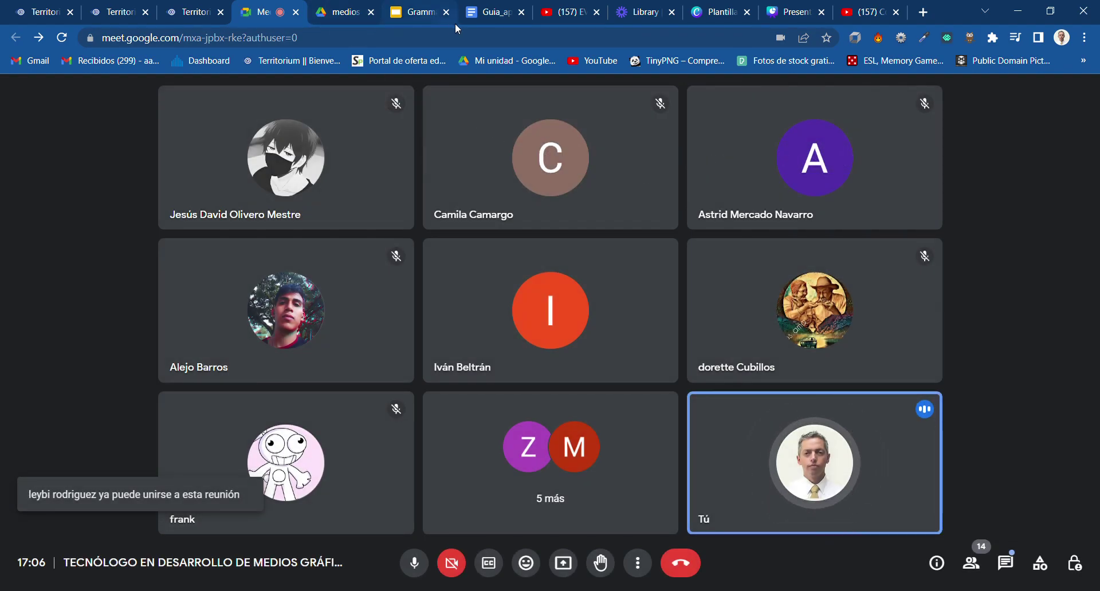
- Return from Guia_aprendizaje_01 to the Google Meet call and present the entire screen to the participants
{"action": "left_click", "coordinate": [494, 17]}
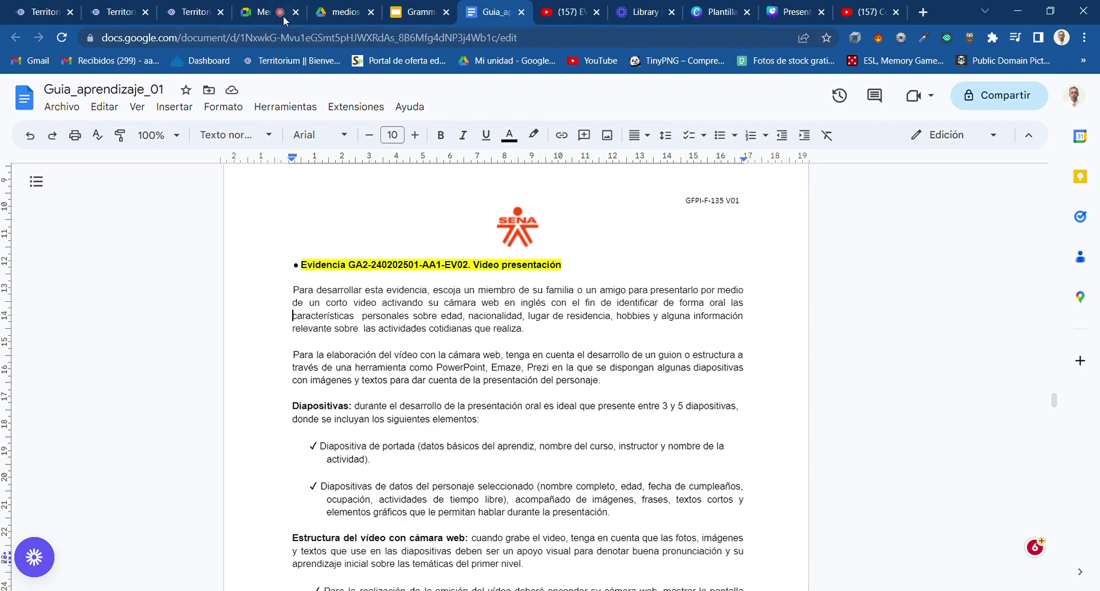
{"action": "left_click", "coordinate": [261, 14]}
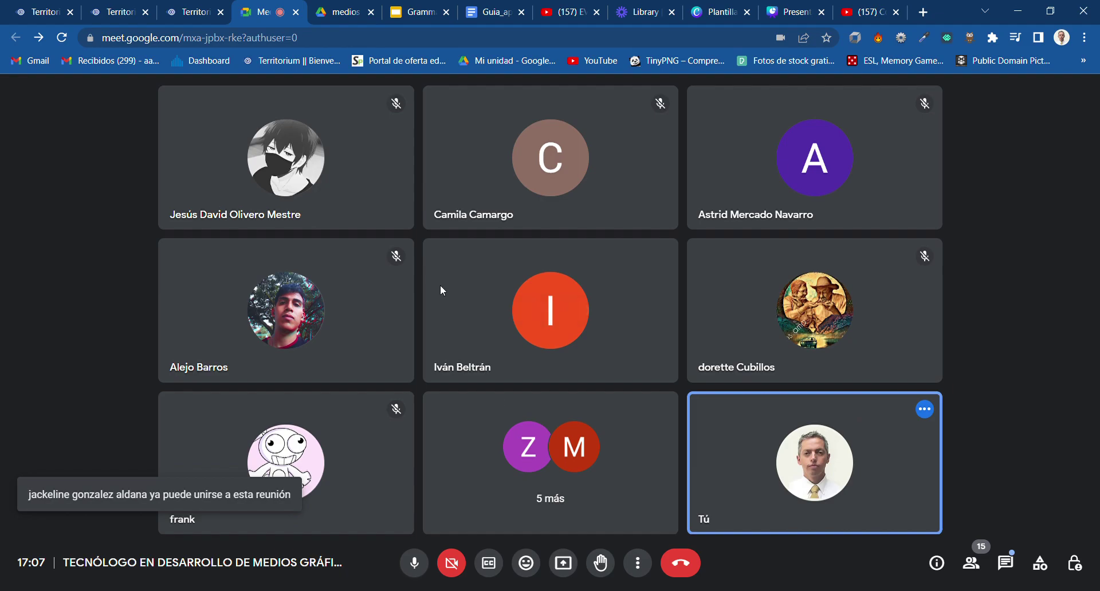
{"action": "left_click", "coordinate": [569, 566]}
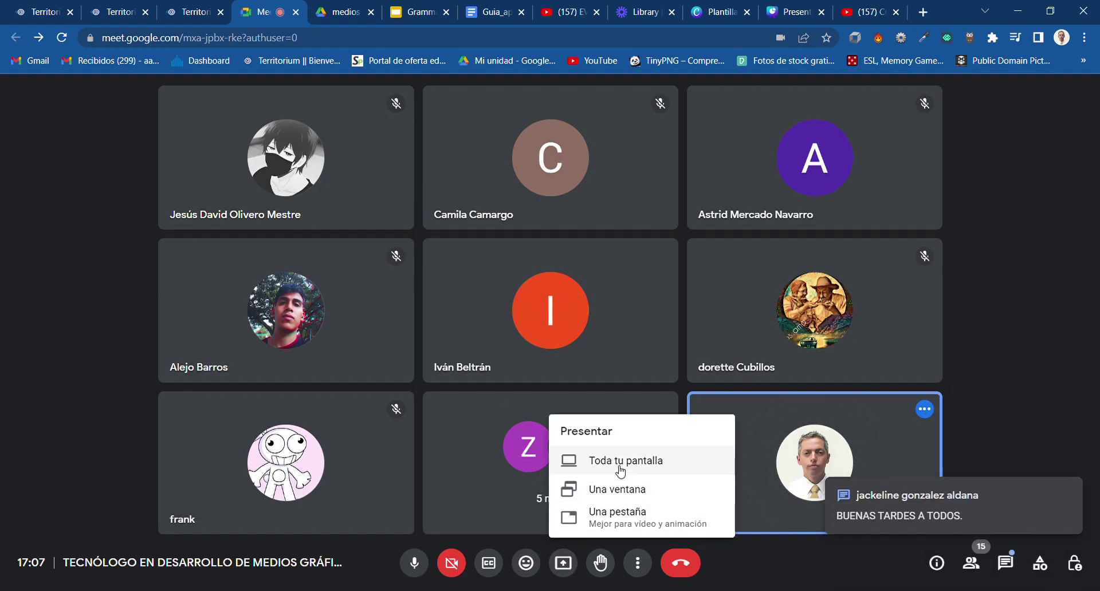
{"action": "left_click", "coordinate": [621, 471]}
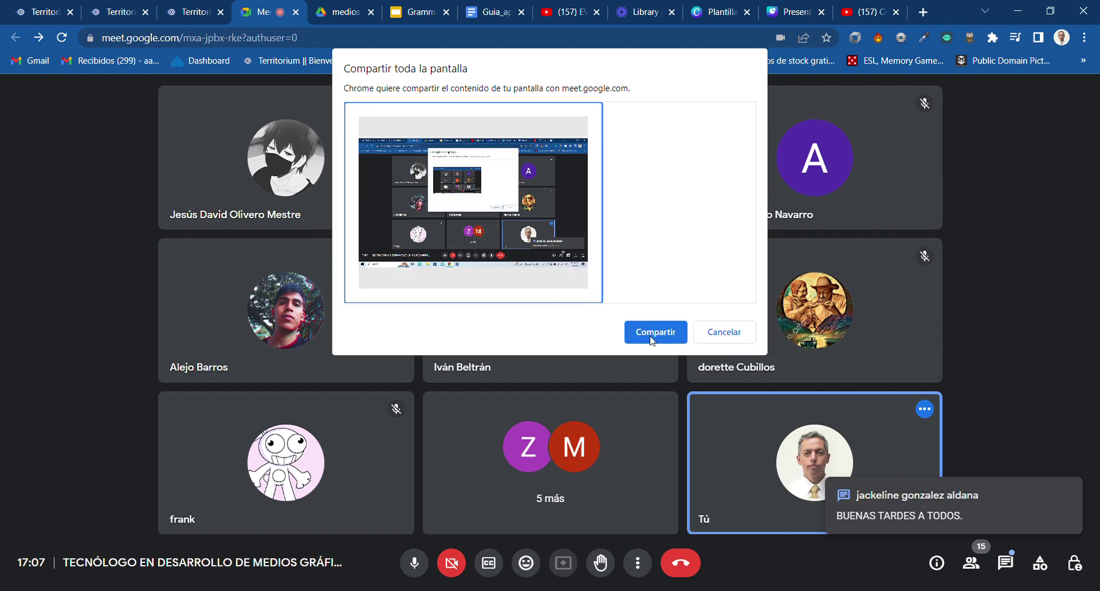
{"action": "left_click", "coordinate": [664, 337]}
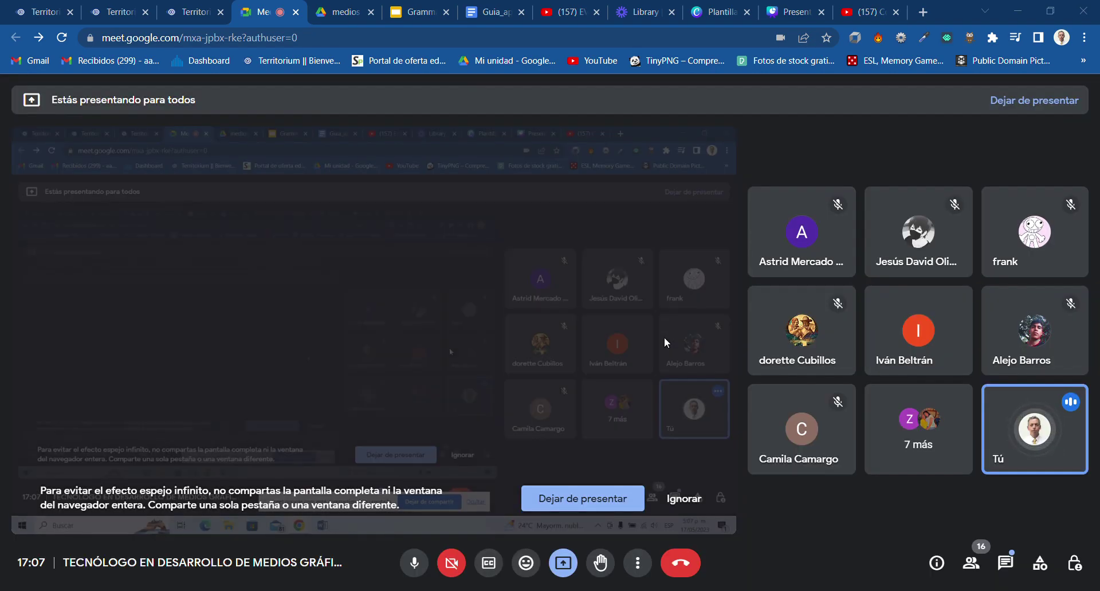
{"action": "left_click", "coordinate": [126, 8]}
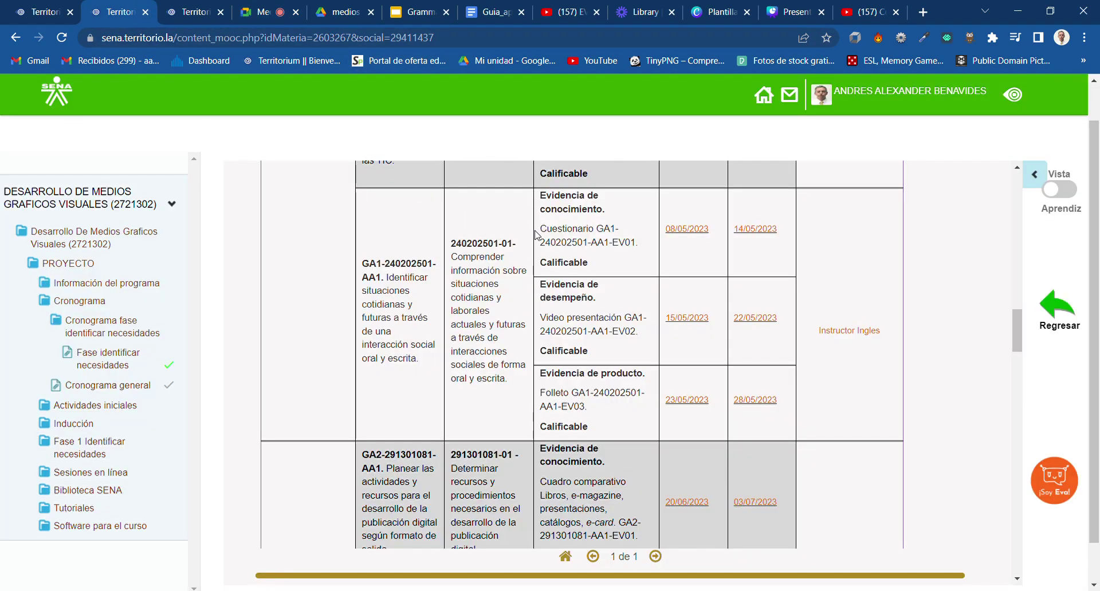
{"action": "scroll", "coordinate": [684, 367], "scroll_direction": "up", "scroll_amount": 1}
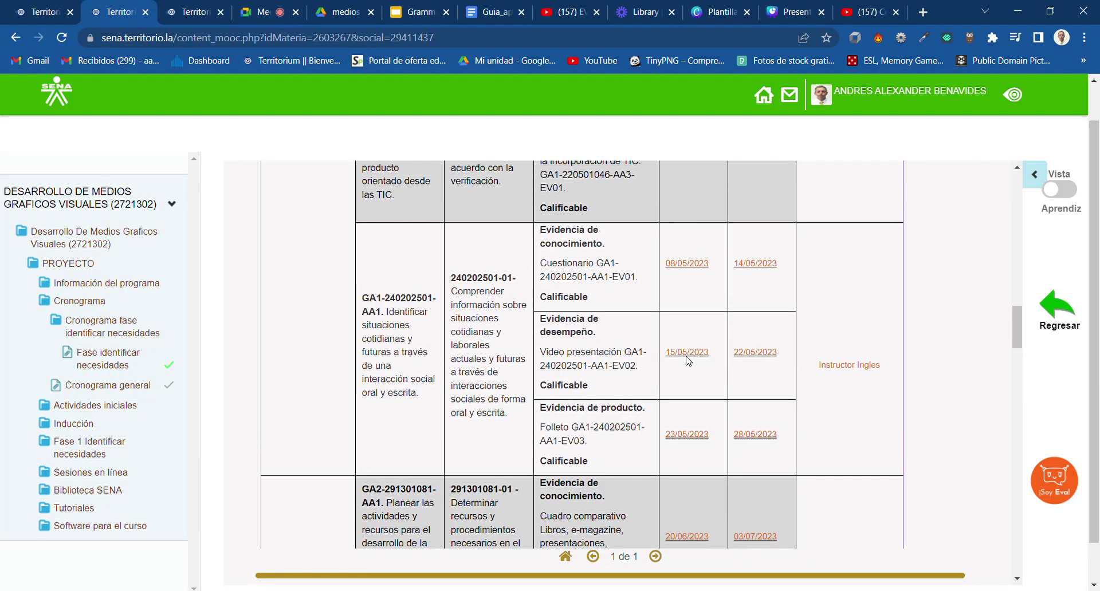
{"action": "key", "text": "ctrl+plus"}
{"action": "key", "text": "ctrl+plus"}
{"action": "key", "text": "ctrl+plus"}
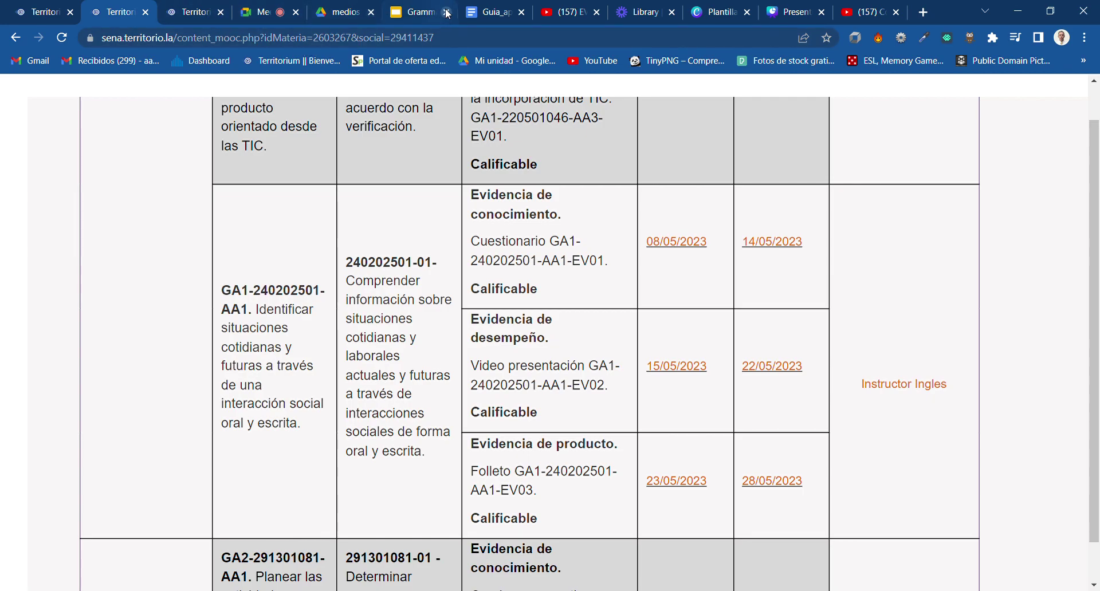
- Enlarge the Video presentación section of Guia_aprendizaje_01 in Google Docs, and admit the new join request in Google Meet
{"action": "left_click", "coordinate": [493, 18]}
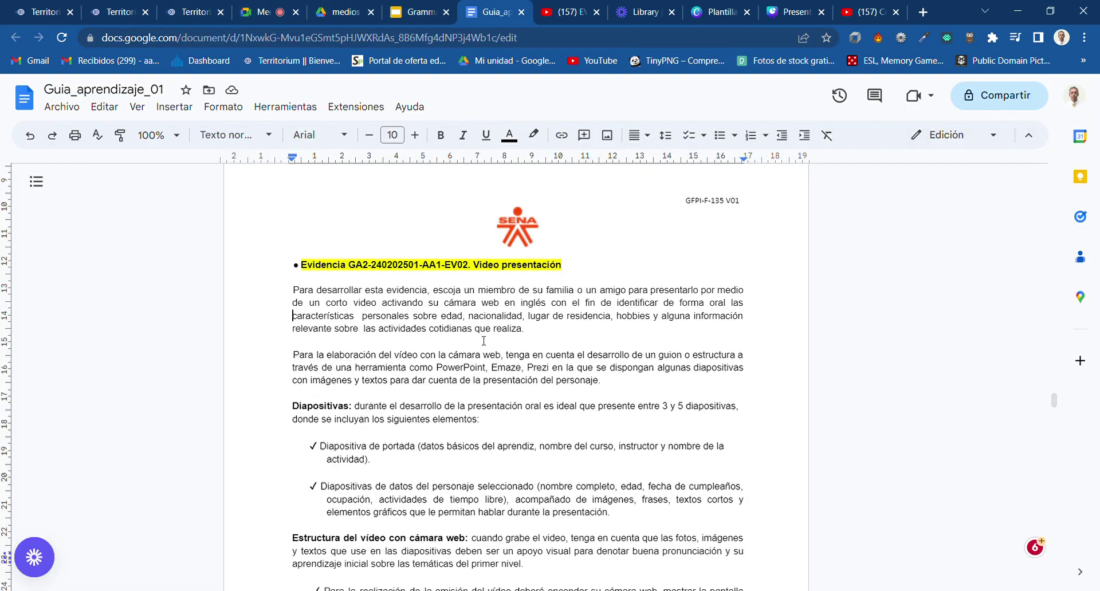
{"action": "scroll", "coordinate": [551, 335], "scroll_direction": "up", "scroll_amount": 5}
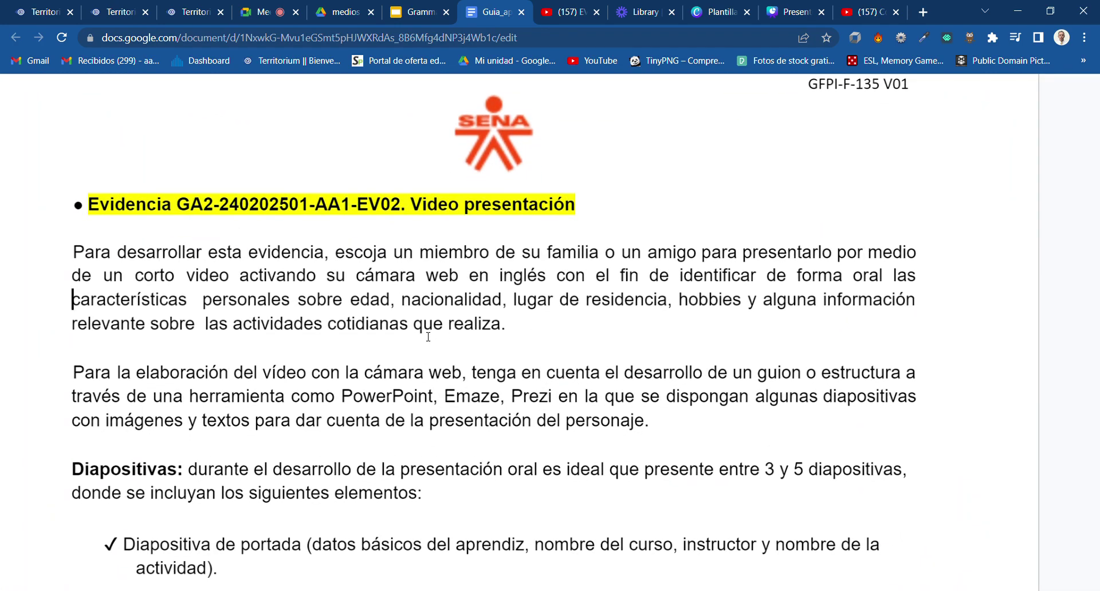
{"action": "left_click", "coordinate": [243, 22]}
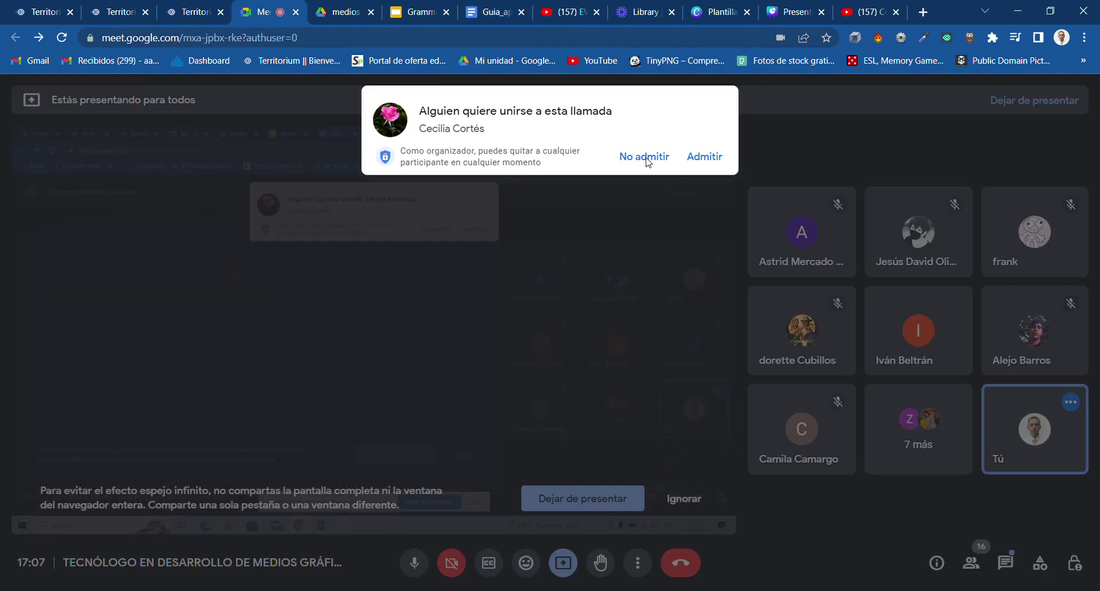
{"action": "left_click", "coordinate": [704, 156]}
- Return to Guia_aprendizaje_01 and place the cursor in the paragraph about preparing the webcam video
{"action": "left_click", "coordinate": [184, 13]}
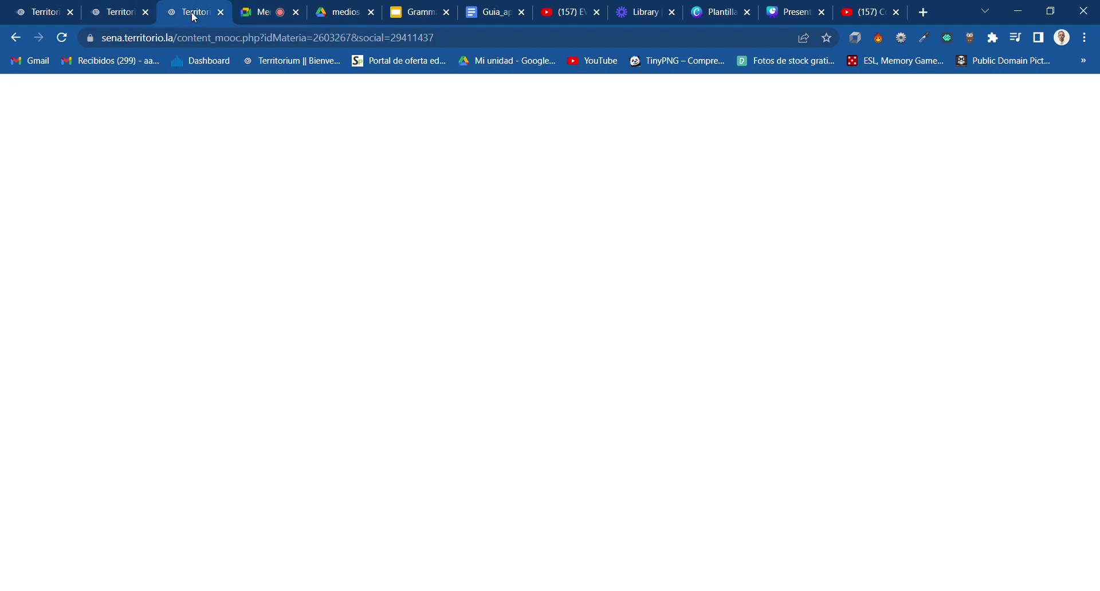
{"action": "left_click", "coordinate": [490, 12]}
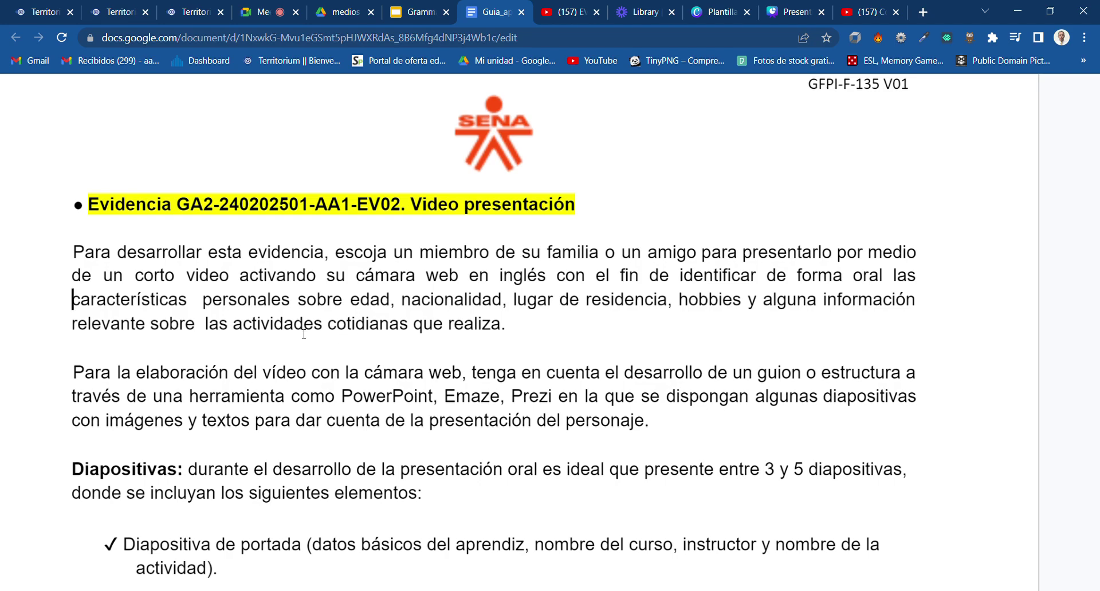
{"action": "left_click", "coordinate": [352, 367]}
- Check the Google Meet call for the raised hand and admit the participant requesting to join
{"action": "left_click", "coordinate": [258, 17]}
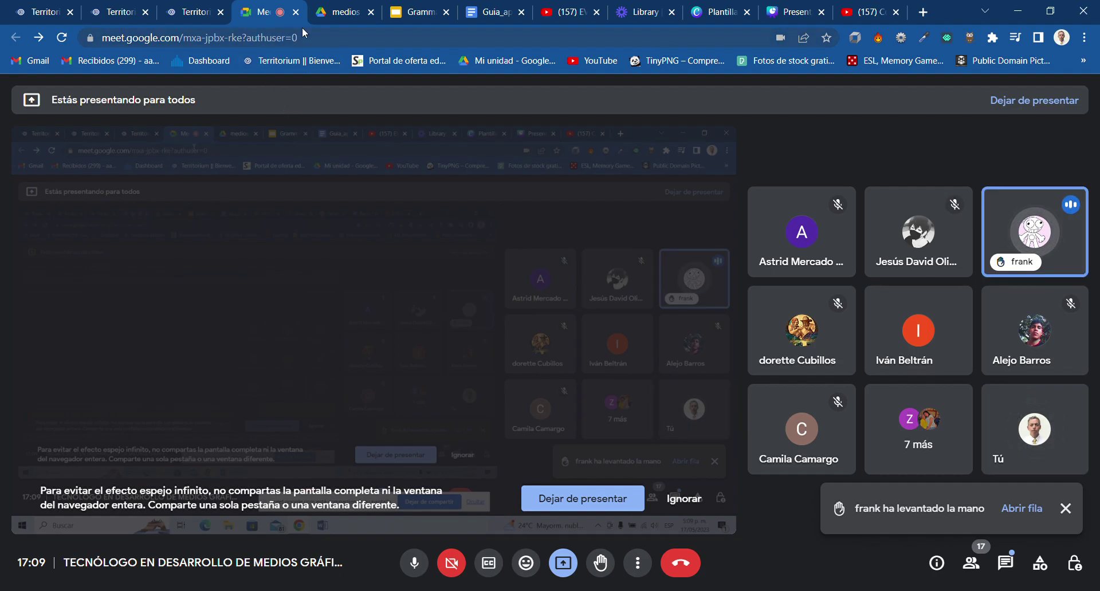
{"action": "left_click", "coordinate": [492, 16]}
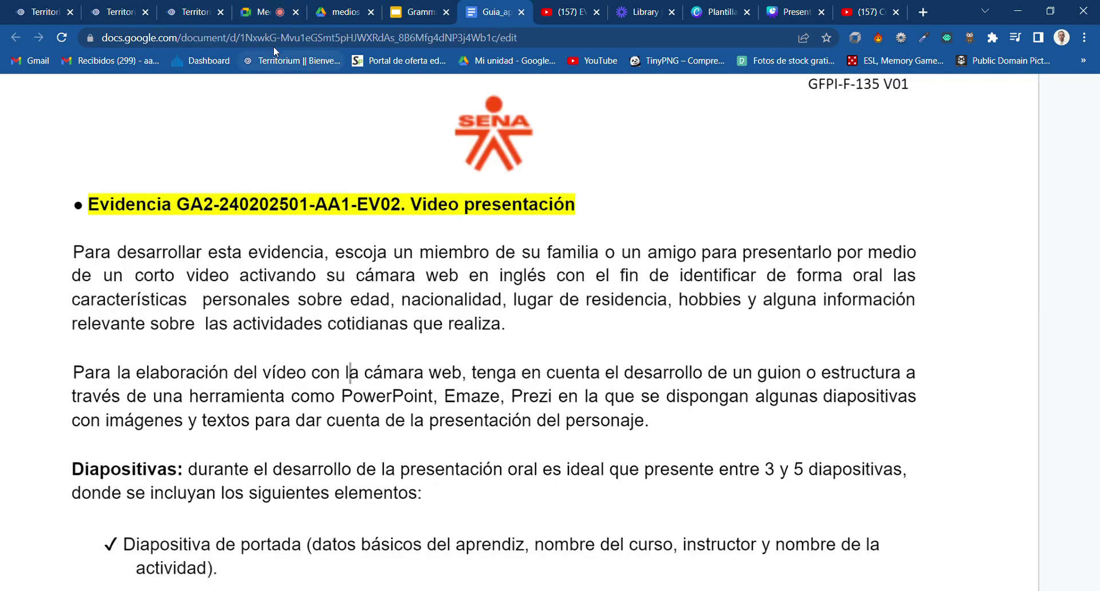
{"action": "left_click", "coordinate": [260, 12]}
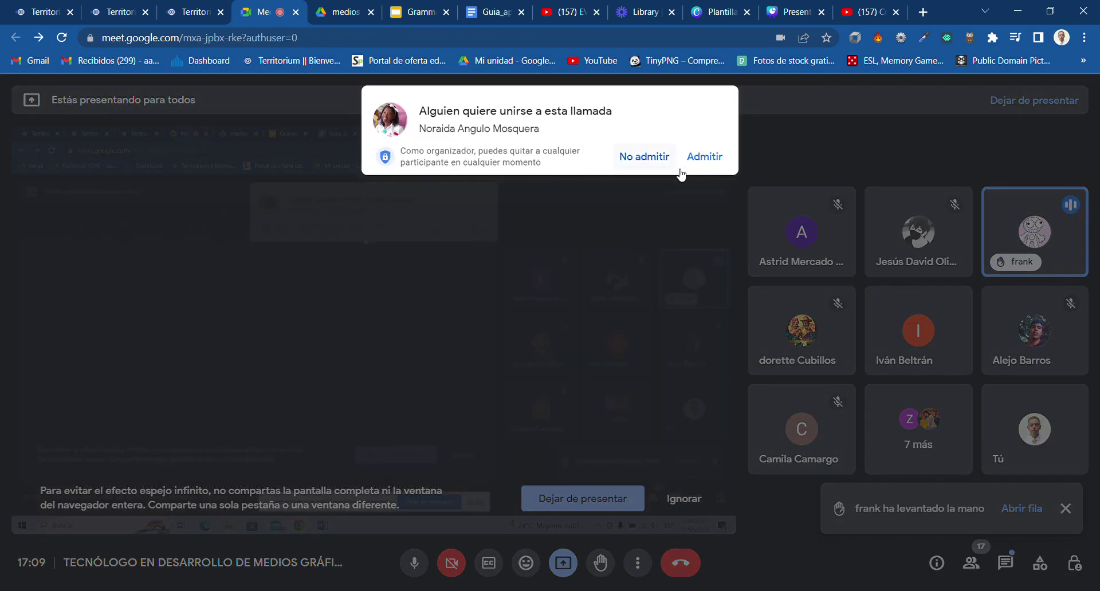
{"action": "left_click", "coordinate": [707, 155]}
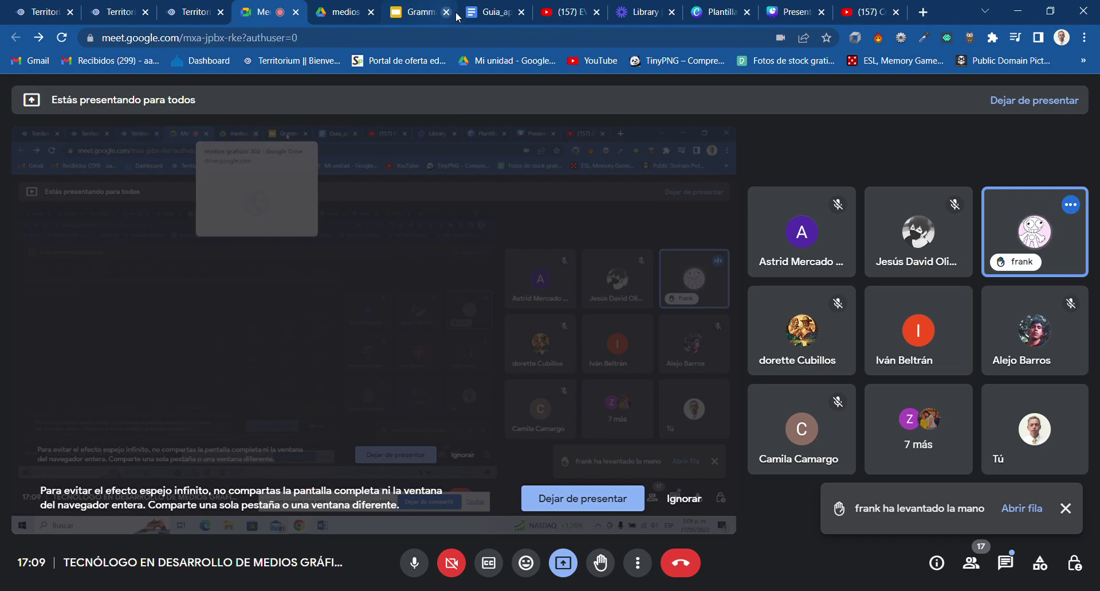
- Select the word PowerPoint among the suggested tools in Guia_aprendizaje_01, and accept the next join request in Google Meet
{"action": "left_click", "coordinate": [485, 13]}
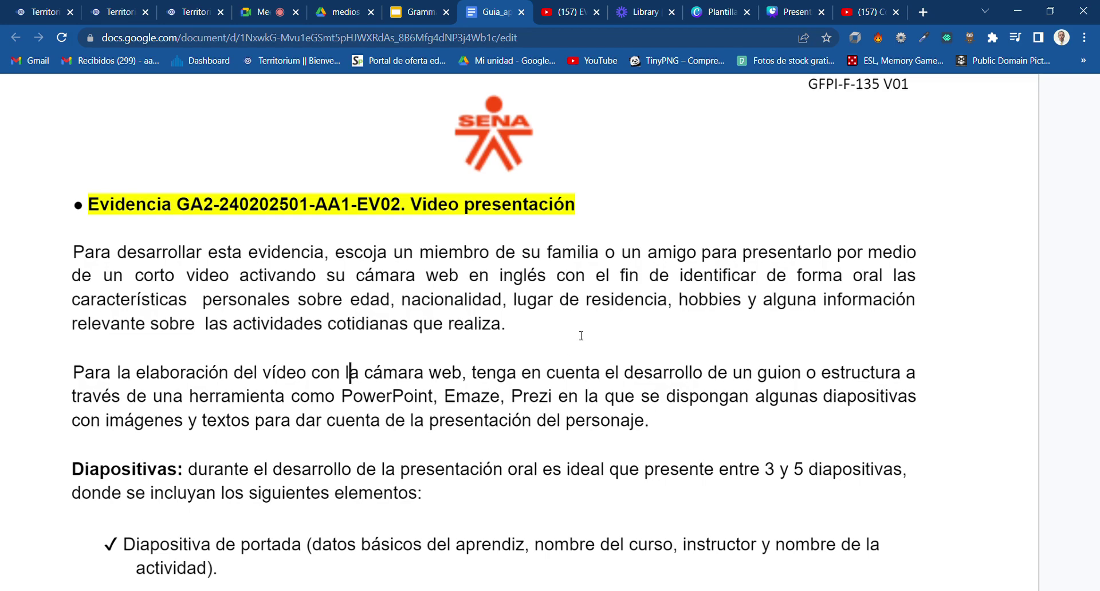
{"action": "double_click", "coordinate": [346, 403]}
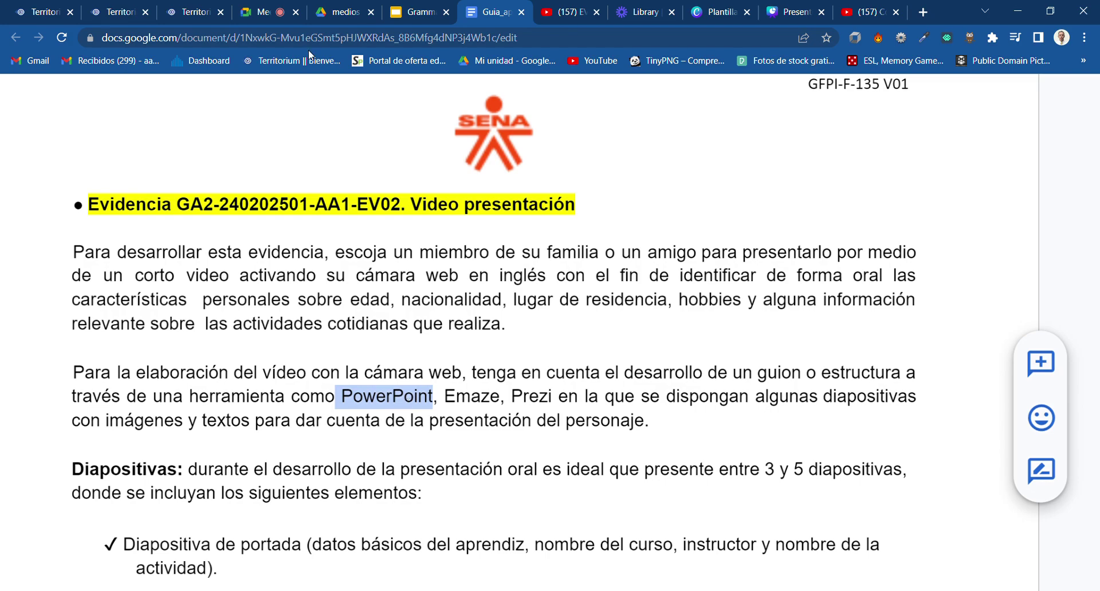
{"action": "left_click", "coordinate": [256, 15]}
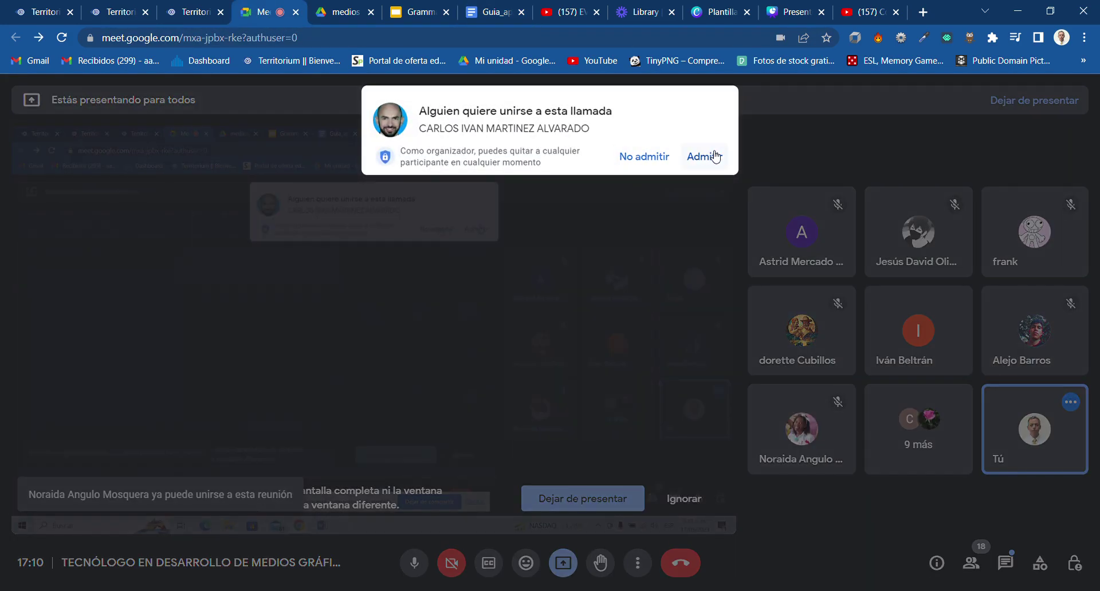
{"action": "left_click", "coordinate": [715, 157]}
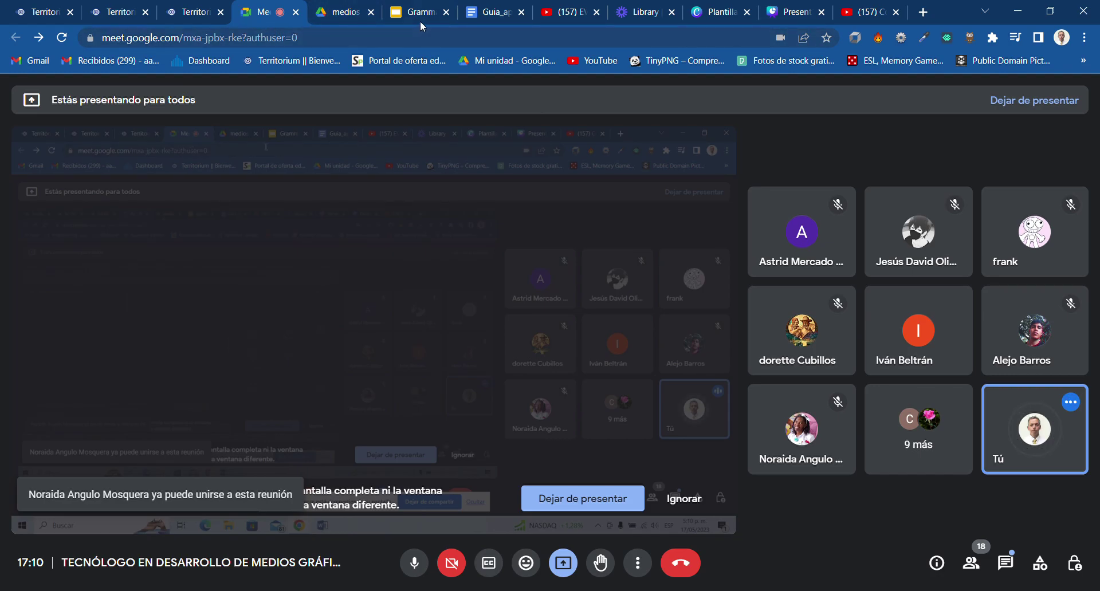
- Show the Diapositivas requirements in Guia_aprendizaje_01, and let the next waiting participant into the Google Meet call
{"action": "left_click", "coordinate": [494, 22]}
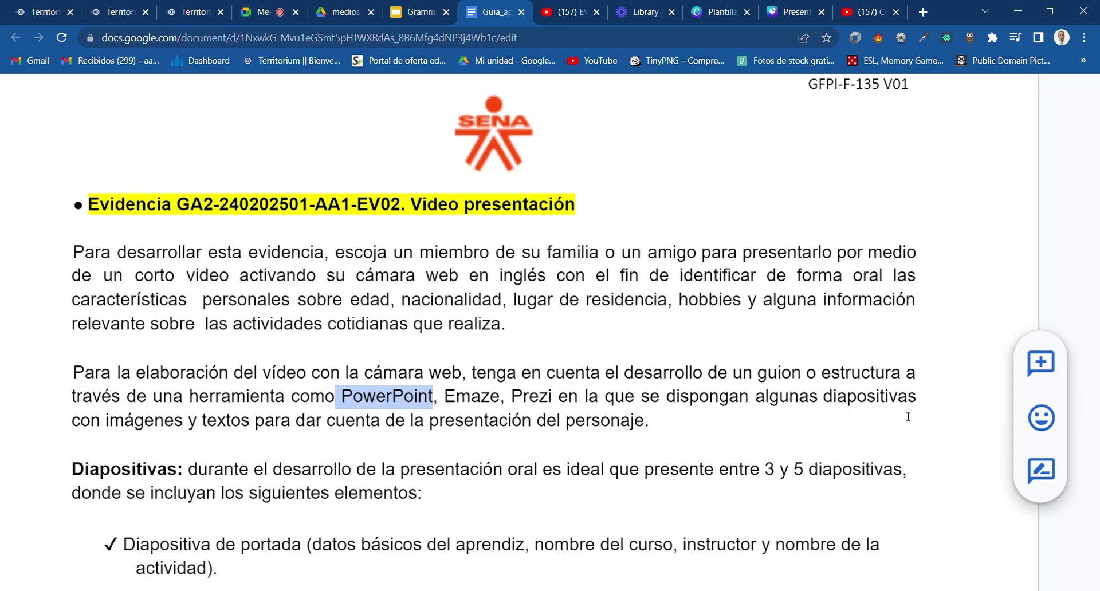
{"action": "scroll", "coordinate": [331, 438], "scroll_direction": "down", "scroll_amount": 1}
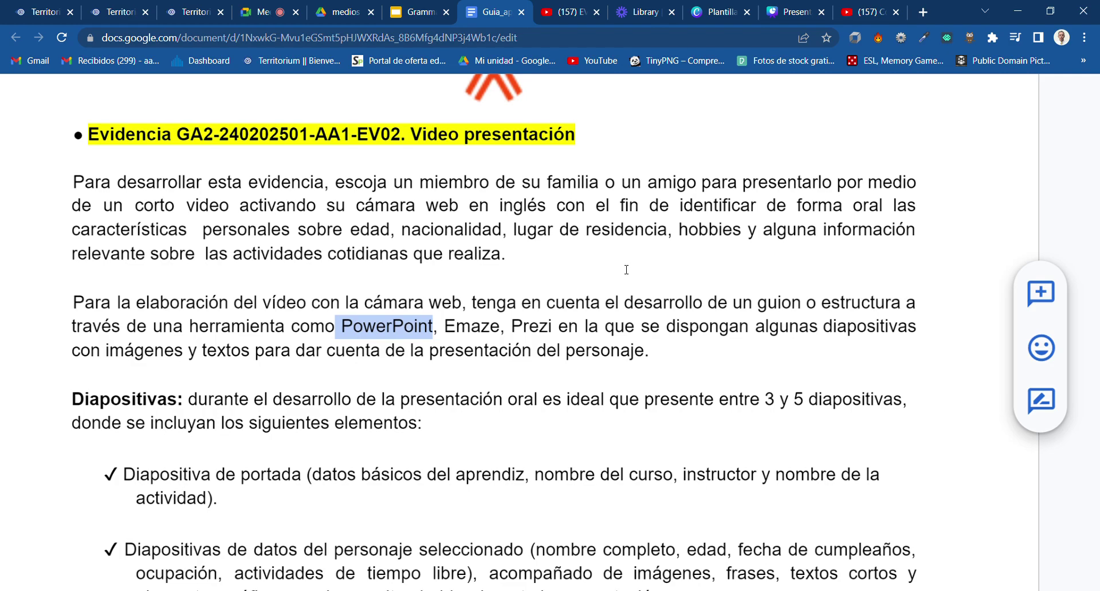
{"action": "left_click", "coordinate": [266, 22]}
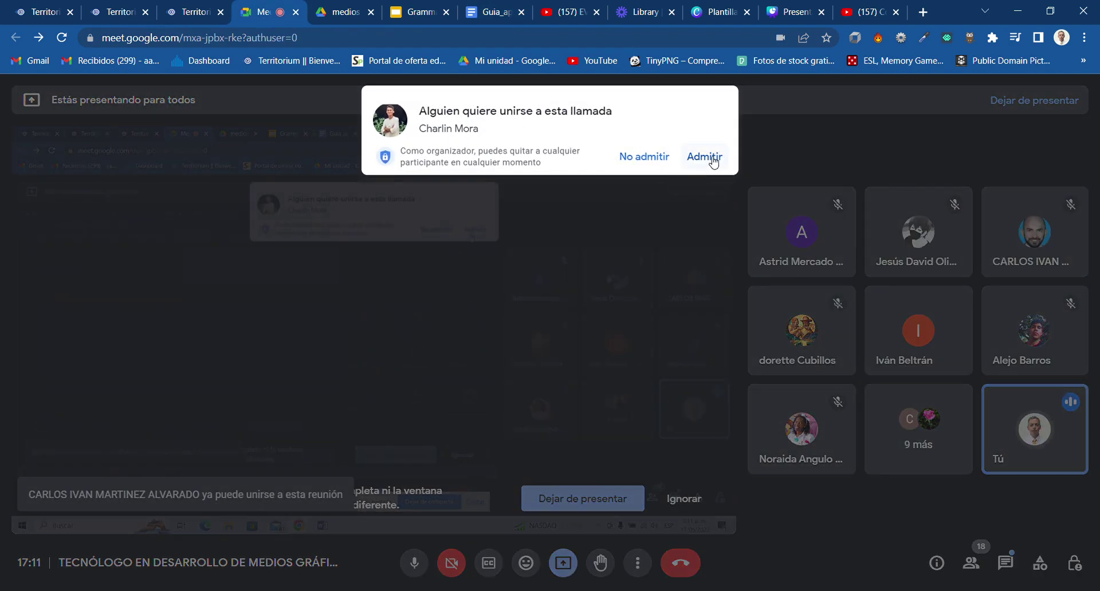
{"action": "left_click", "coordinate": [706, 156]}
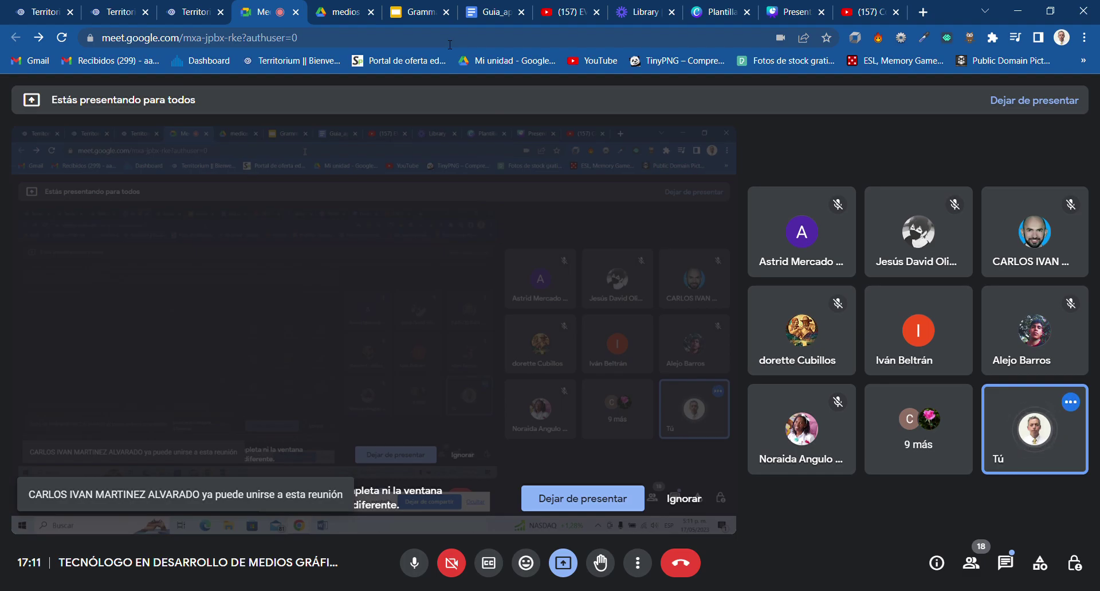
- Return to Guia_aprendizaje_01 and review the required contents of the cover and character data slides
{"action": "left_click", "coordinate": [489, 15]}
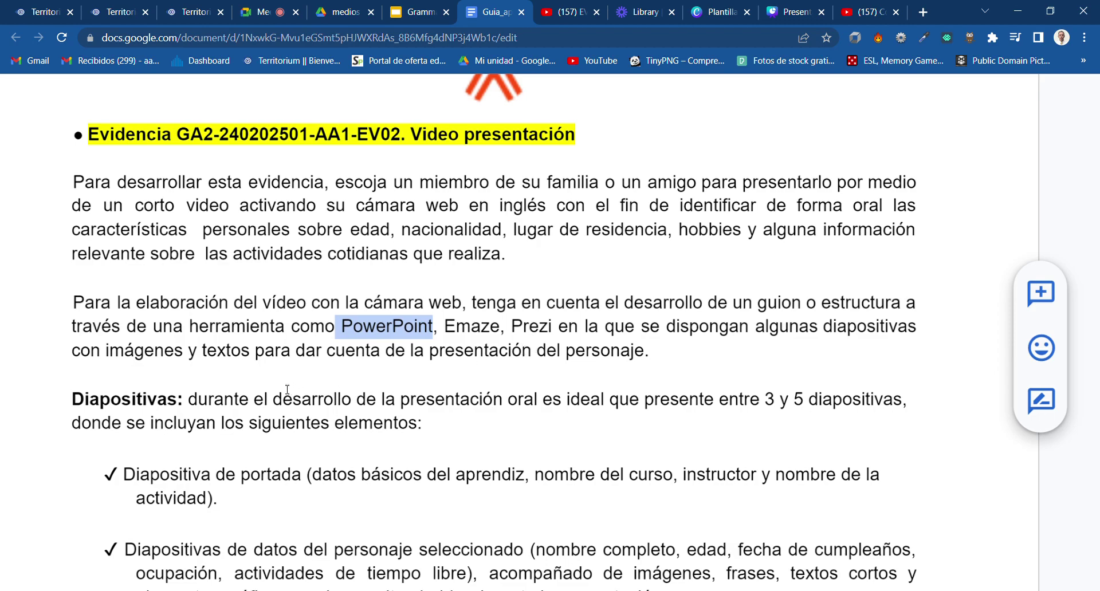
{"action": "scroll", "coordinate": [352, 384], "scroll_direction": "down", "scroll_amount": 2}
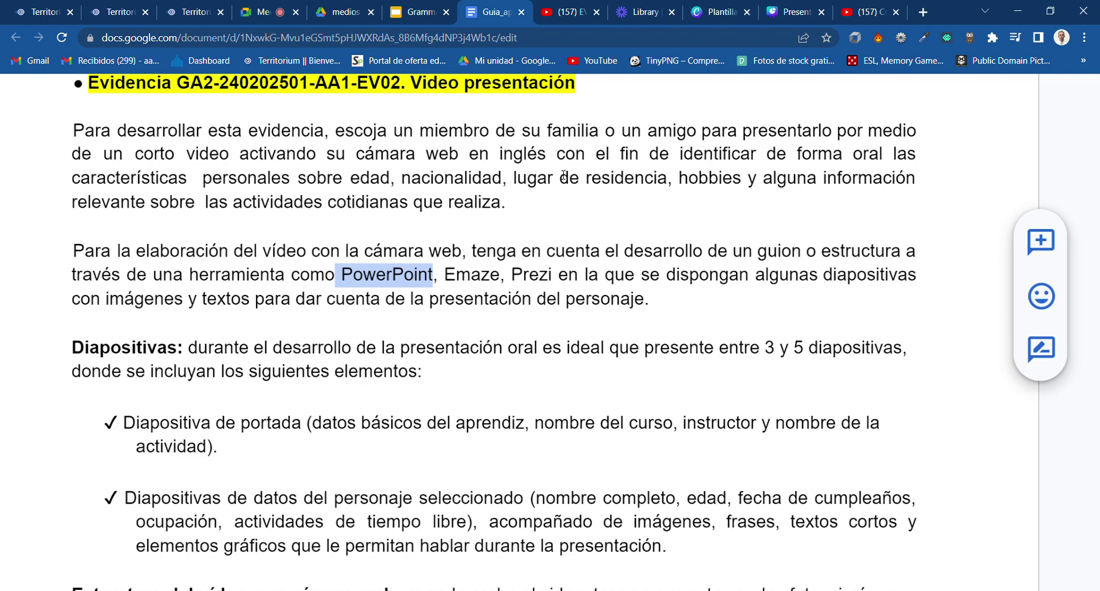
- Switch to Canva, return to its home page, and search the templates for "presentacion"
{"action": "left_click", "coordinate": [708, 16]}
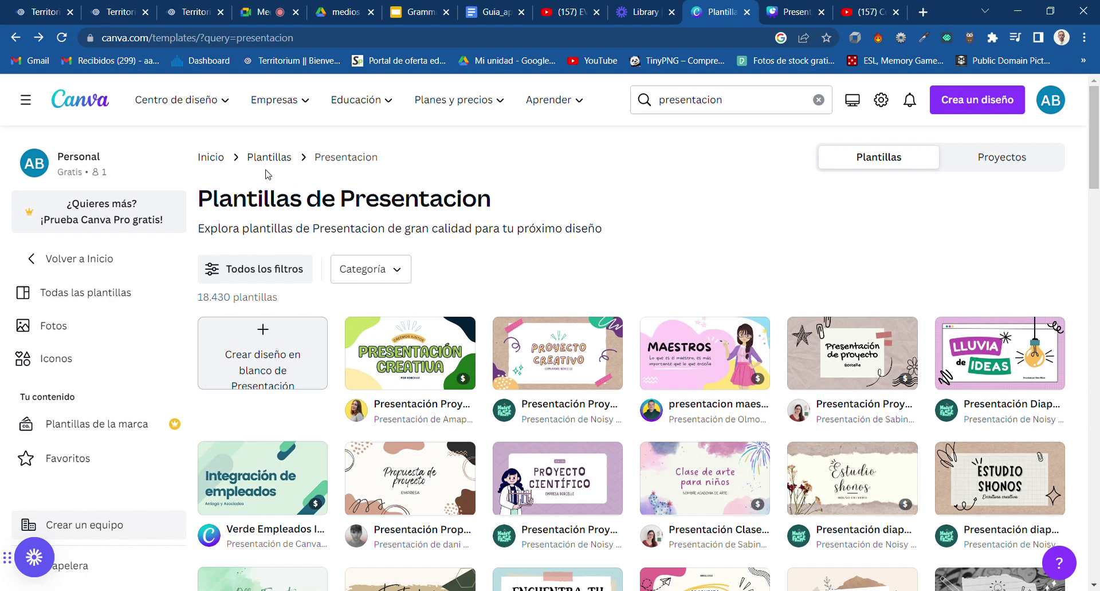
{"action": "left_click", "coordinate": [98, 109]}
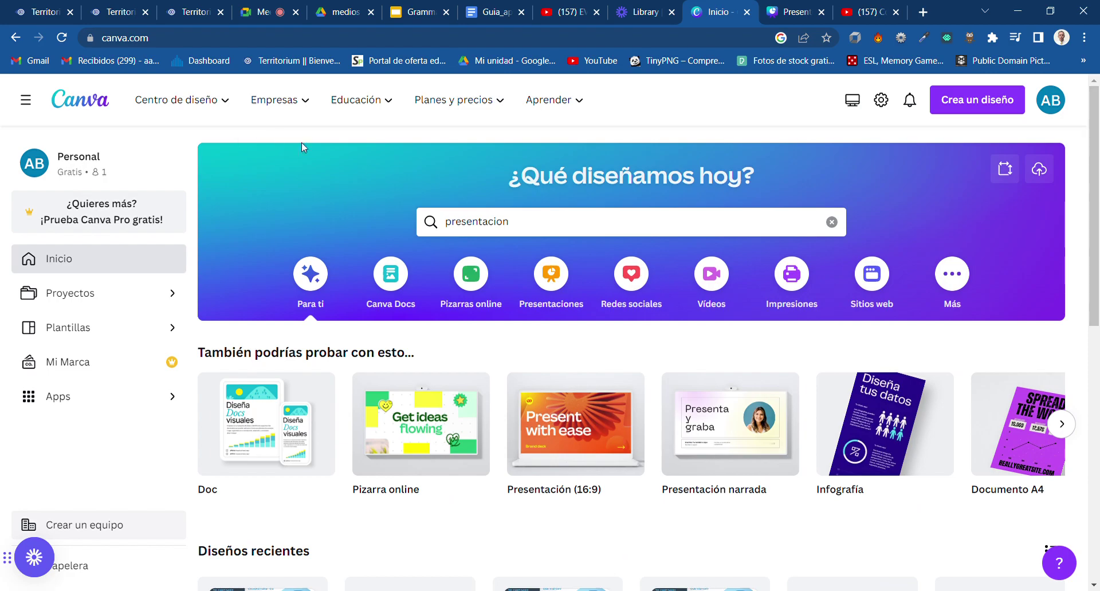
{"action": "left_click", "coordinate": [496, 228]}
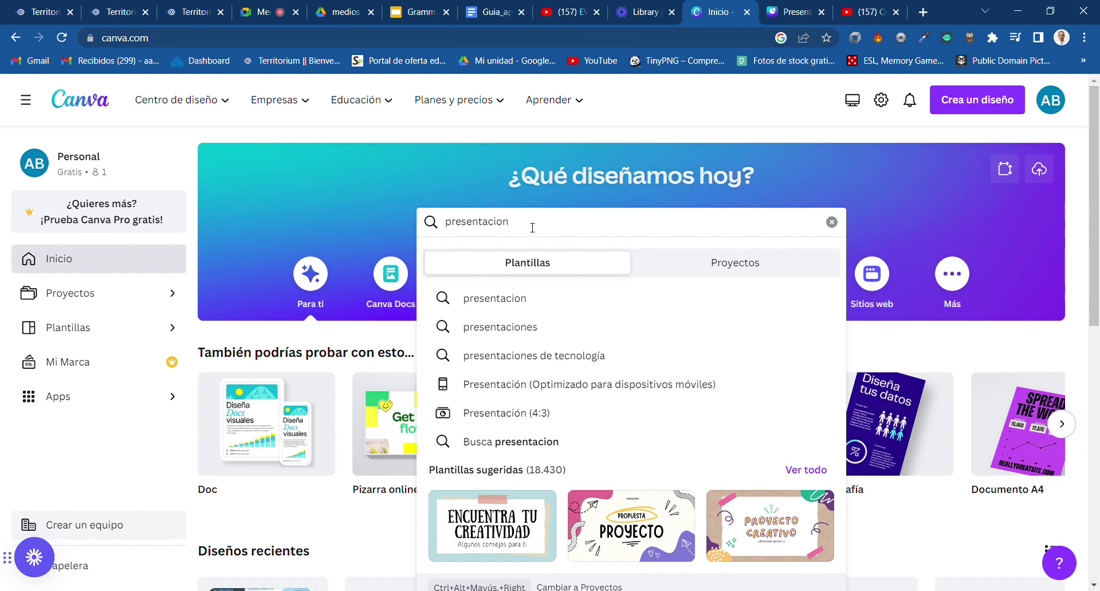
{"action": "key", "text": "BackSpace"}
{"action": "key", "text": "BackSpace"}
{"action": "key", "text": "BackSpace"}
{"action": "key", "text": "BackSpace"}
{"action": "key", "text": "BackSpace"}
{"action": "key", "text": "BackSpace"}
{"action": "key", "text": "BackSpace"}
{"action": "key", "text": "BackSpace"}
{"action": "key", "text": "BackSpace"}
{"action": "key", "text": "BackSpace"}
{"action": "key", "text": "BackSpace"}
{"action": "key", "text": "BackSpace"}
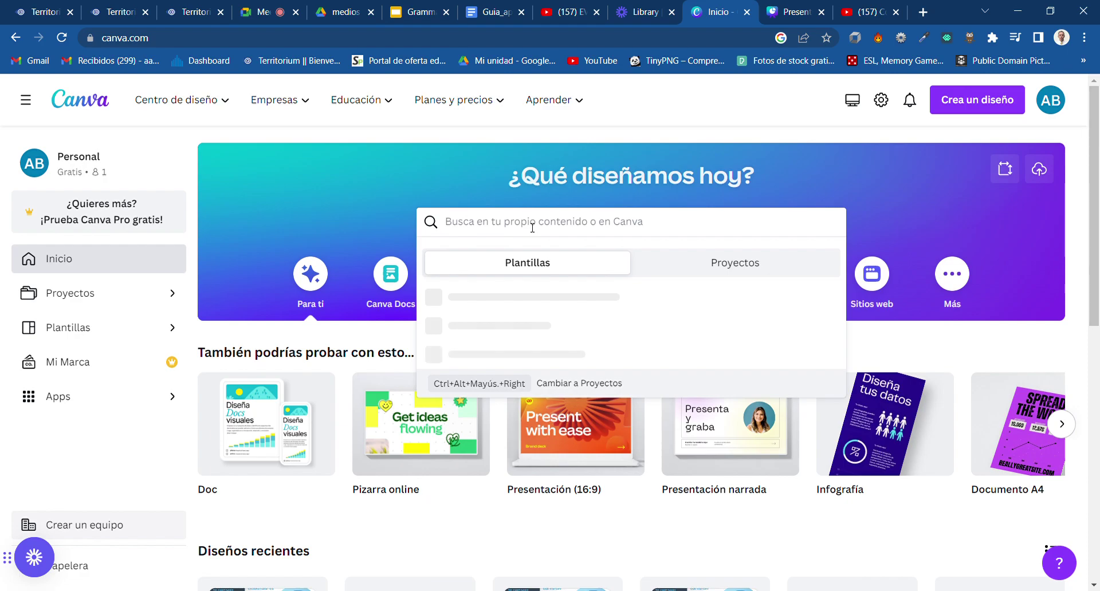
{"action": "type", "text": "presentaci"}
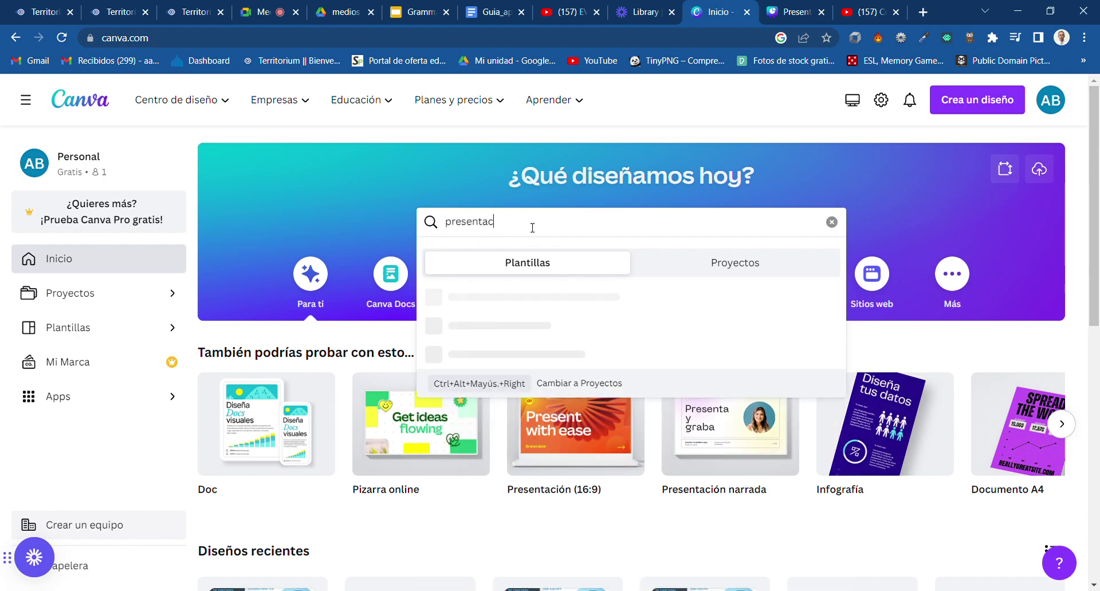
{"action": "type", "text": "on"}
{"action": "key", "text": "Return"}
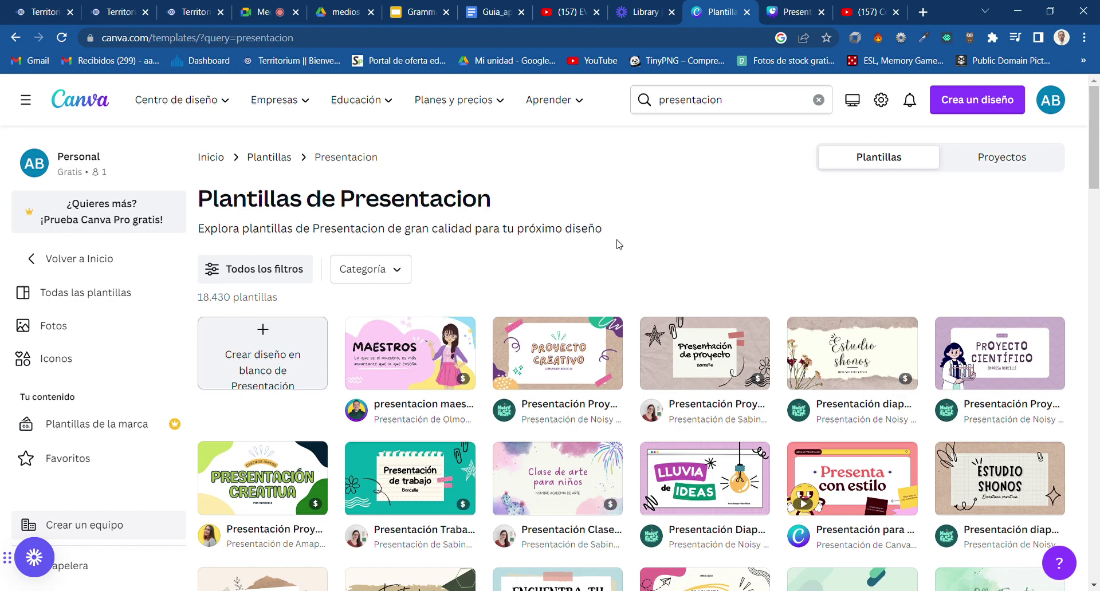
- Browse the presentation templates and open the Proyecto Creativo one by Noisy Frame as a new design for customizing
{"action": "scroll", "coordinate": [648, 300], "scroll_direction": "down", "scroll_amount": 2}
{"action": "scroll", "coordinate": [650, 299], "scroll_direction": "down", "scroll_amount": 5}
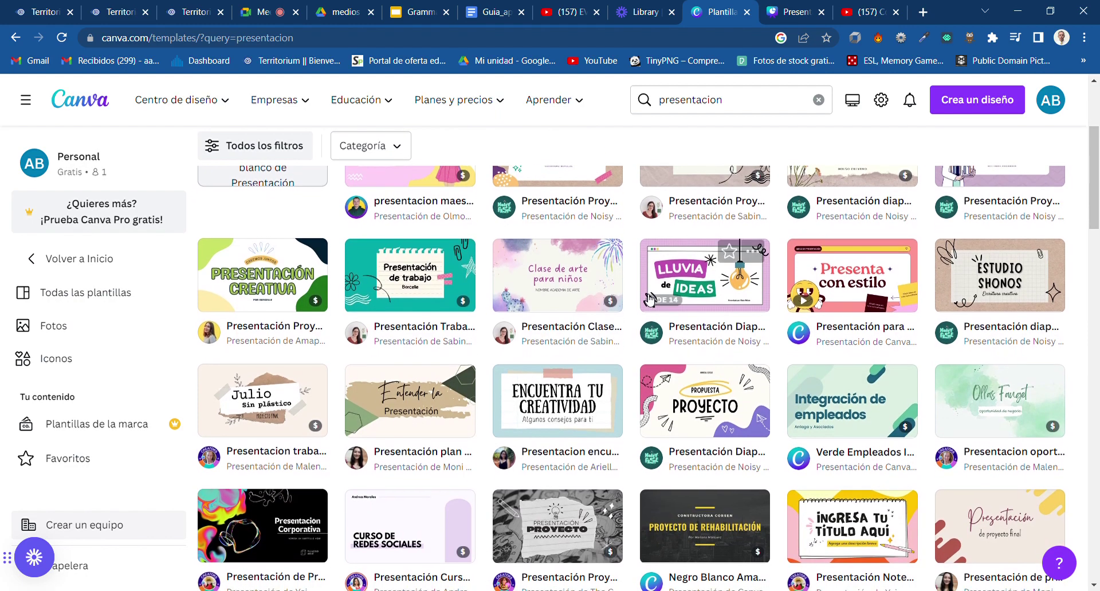
{"action": "scroll", "coordinate": [649, 299], "scroll_direction": "down", "scroll_amount": 3}
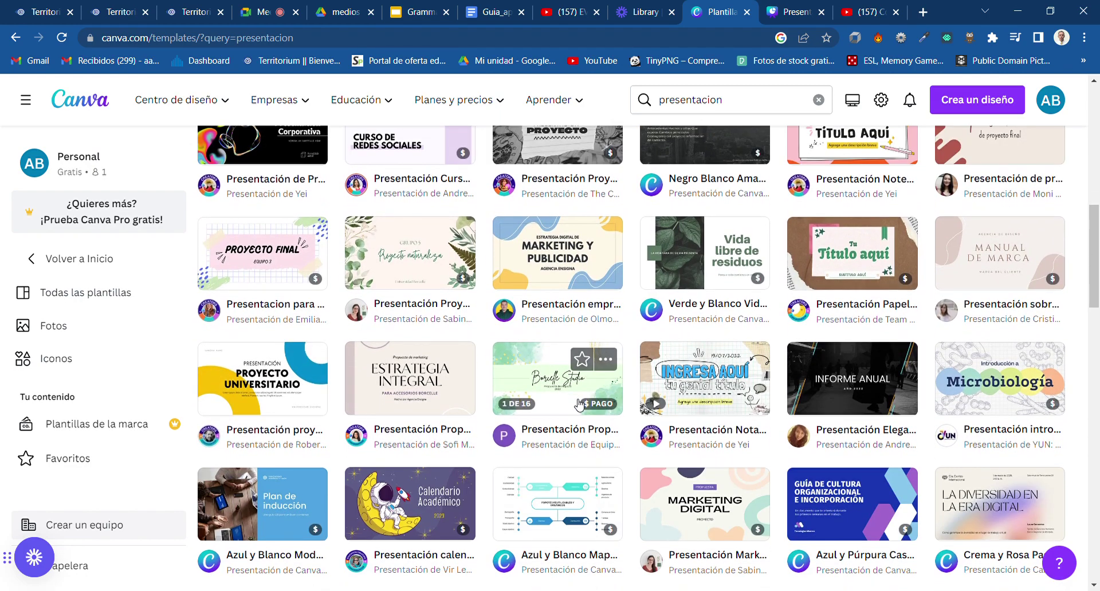
{"action": "scroll", "coordinate": [583, 387], "scroll_direction": "down", "scroll_amount": 1}
{"action": "scroll", "coordinate": [579, 405], "scroll_direction": "up", "scroll_amount": 1}
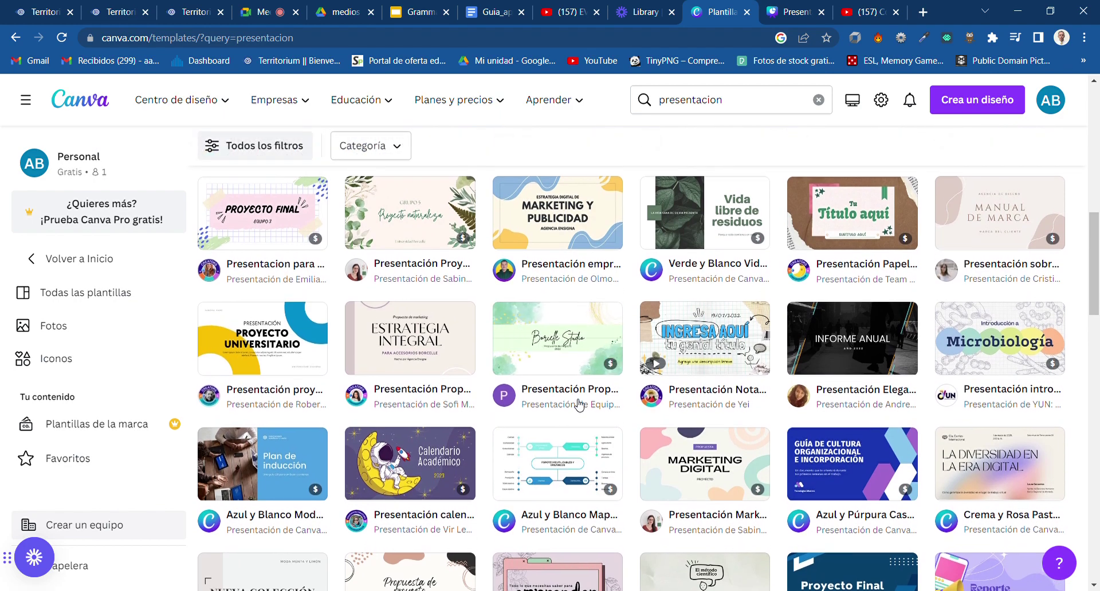
{"action": "scroll", "coordinate": [580, 404], "scroll_direction": "up", "scroll_amount": 3}
{"action": "scroll", "coordinate": [580, 405], "scroll_direction": "up", "scroll_amount": 1}
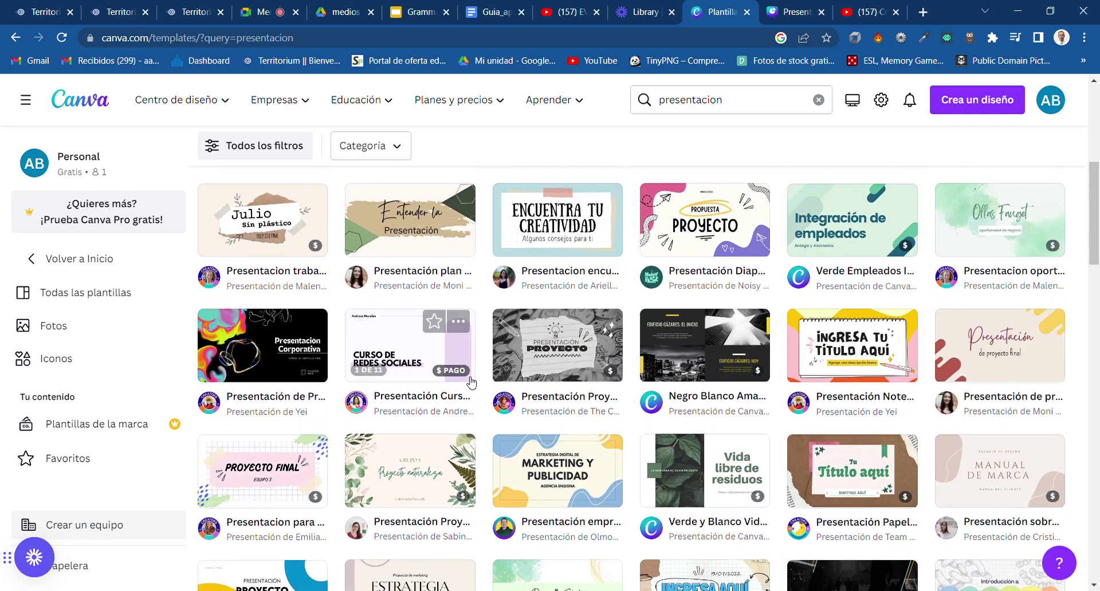
{"action": "scroll", "coordinate": [564, 349], "scroll_direction": "up", "scroll_amount": 1}
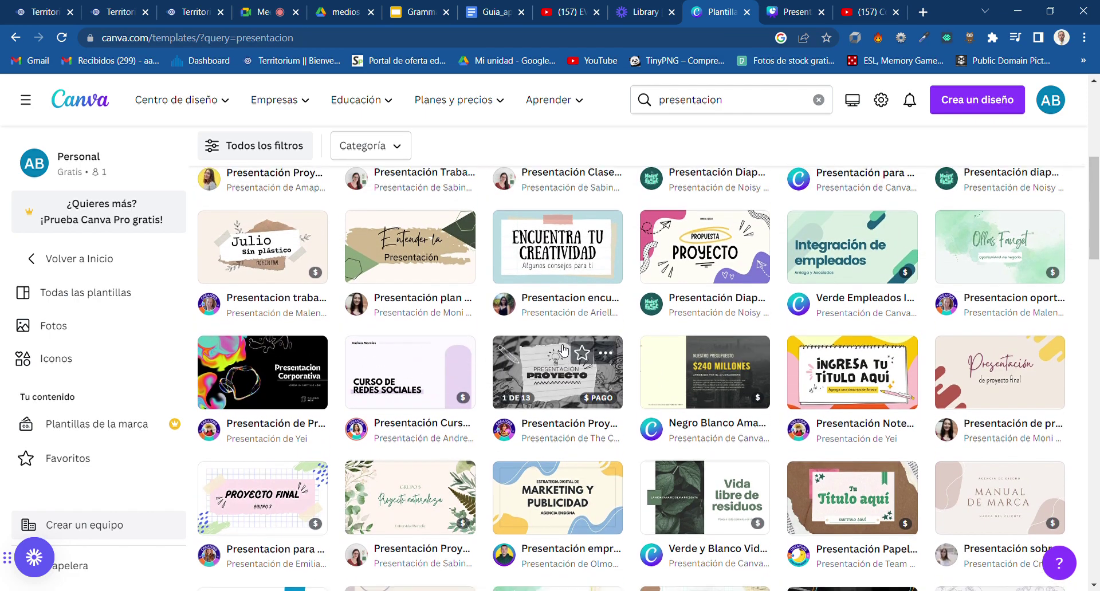
{"action": "scroll", "coordinate": [564, 349], "scroll_direction": "up", "scroll_amount": 5}
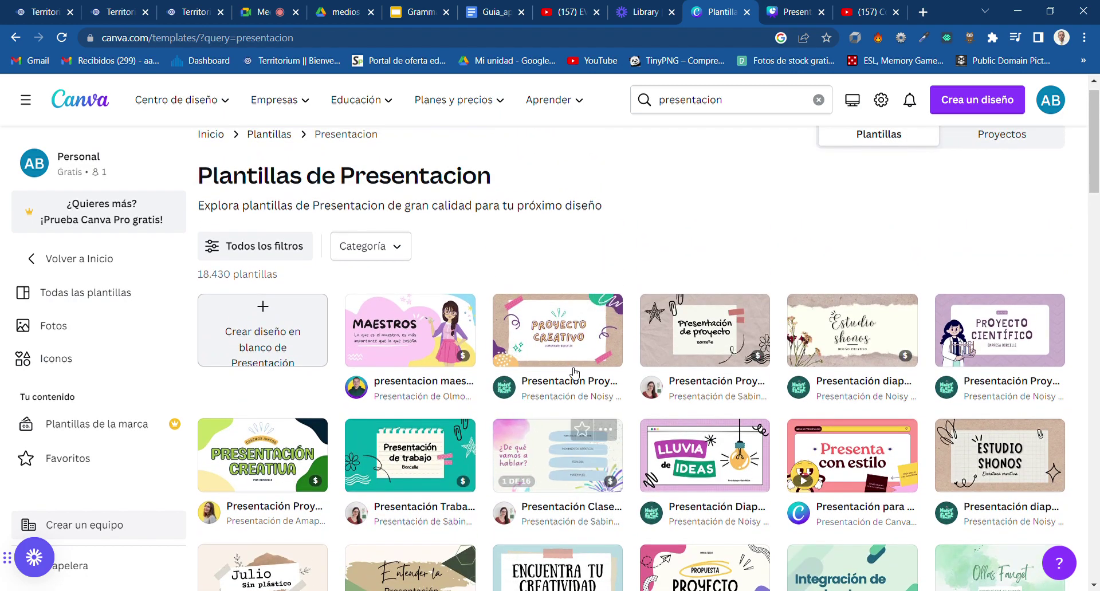
{"action": "left_click", "coordinate": [555, 339]}
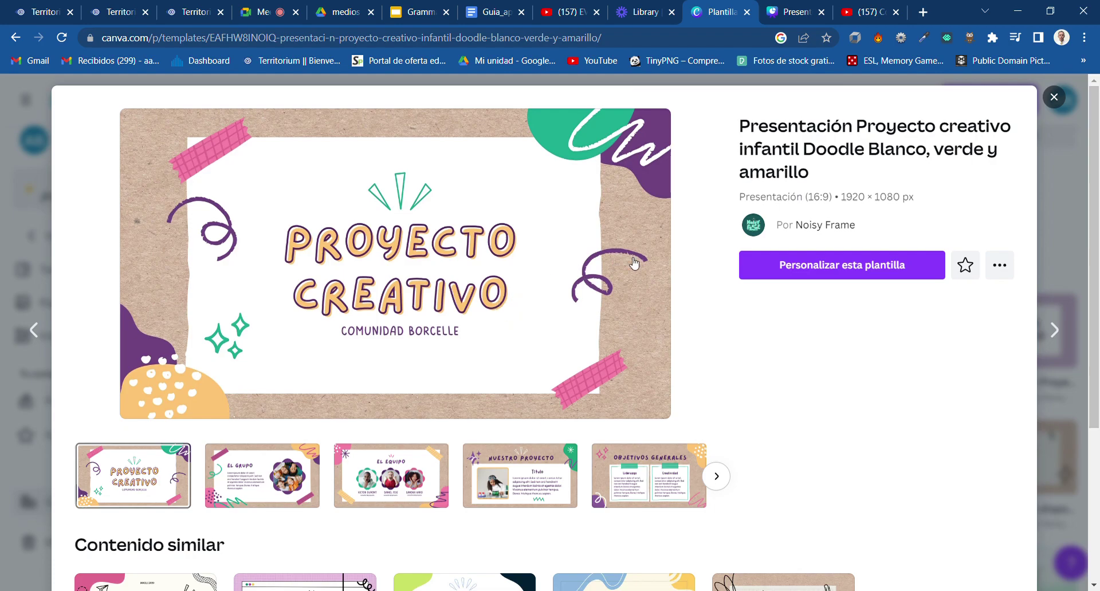
{"action": "left_click", "coordinate": [829, 266]}
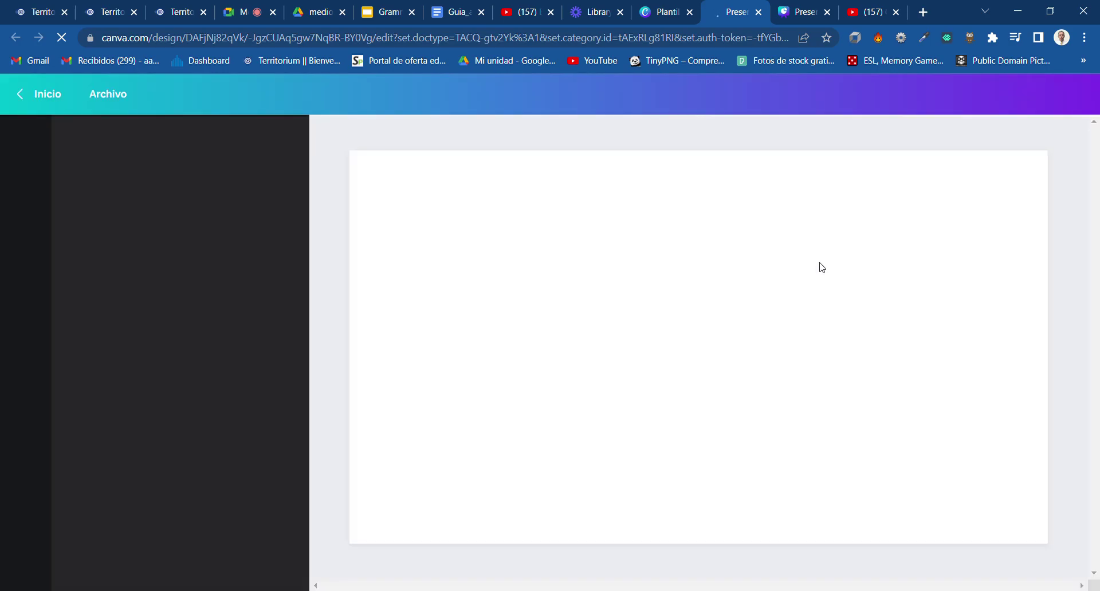
- Check the Google Meet call for a raised hand, and return to the new Canva design
{"action": "left_click", "coordinate": [240, 10]}
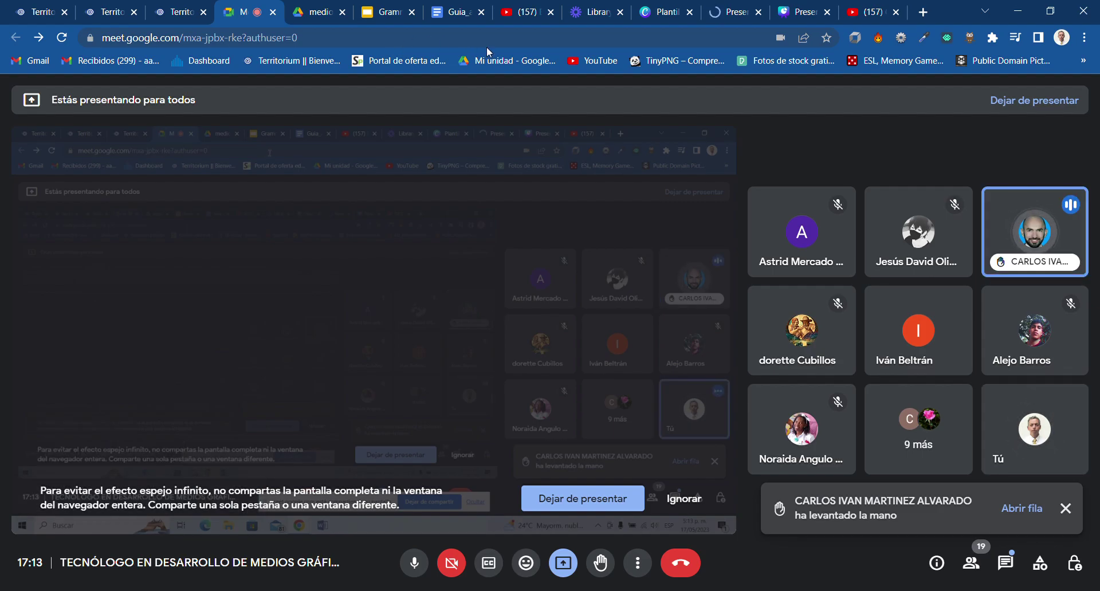
{"action": "left_click", "coordinate": [734, 15]}
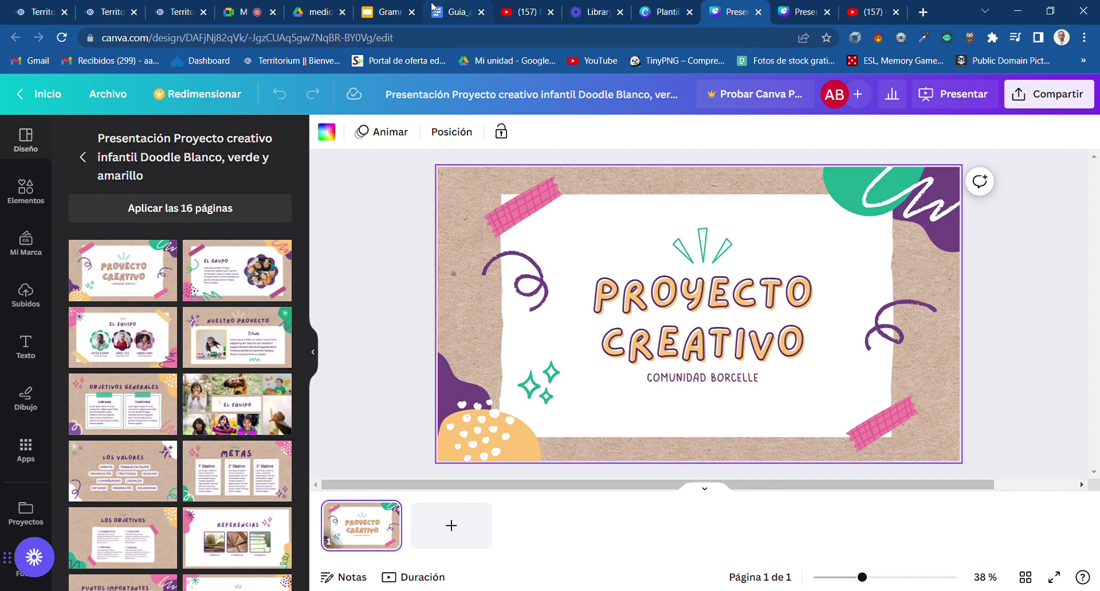
- Review the video structure and delivery guidelines in Guia_aprendizaje_01, and select the Extensión line giving 2 to 5 minutes
{"action": "left_click", "coordinate": [450, 12]}
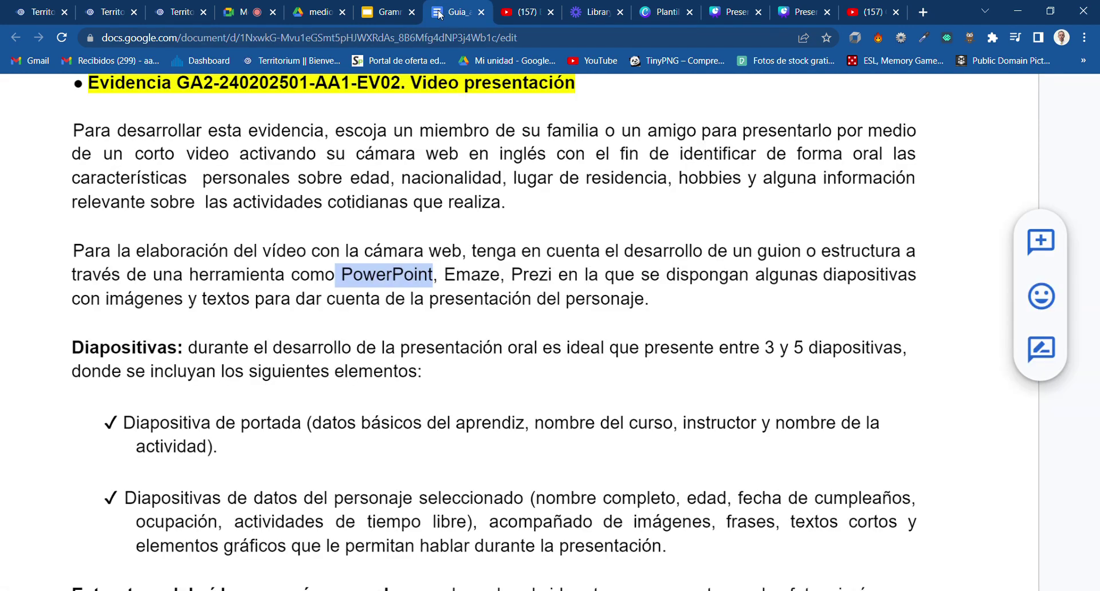
{"action": "scroll", "coordinate": [361, 338], "scroll_direction": "down", "scroll_amount": 10}
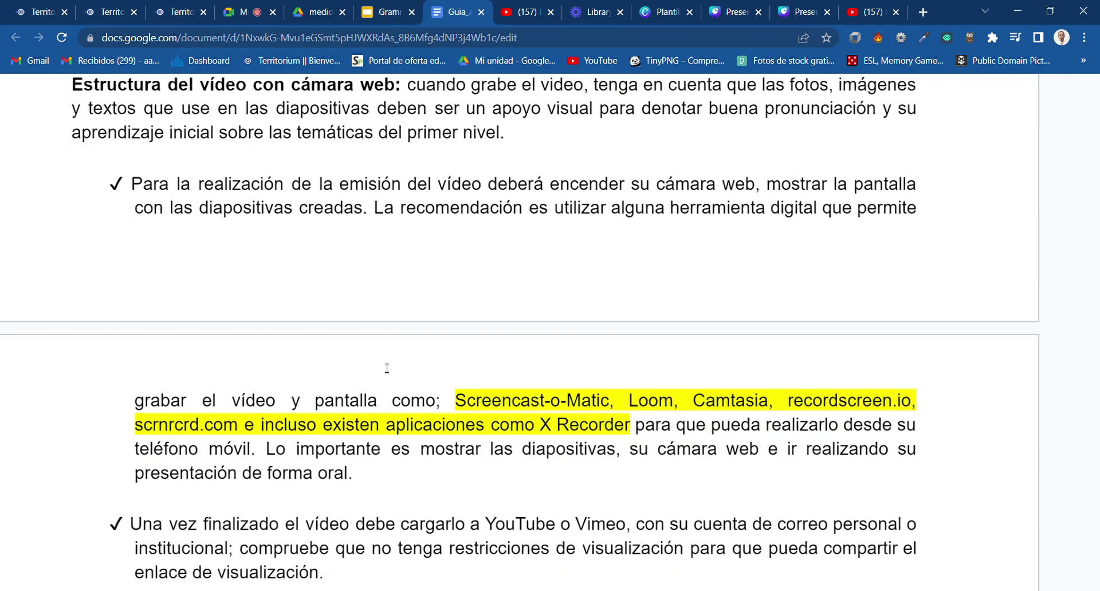
{"action": "scroll", "coordinate": [386, 368], "scroll_direction": "down", "scroll_amount": 4}
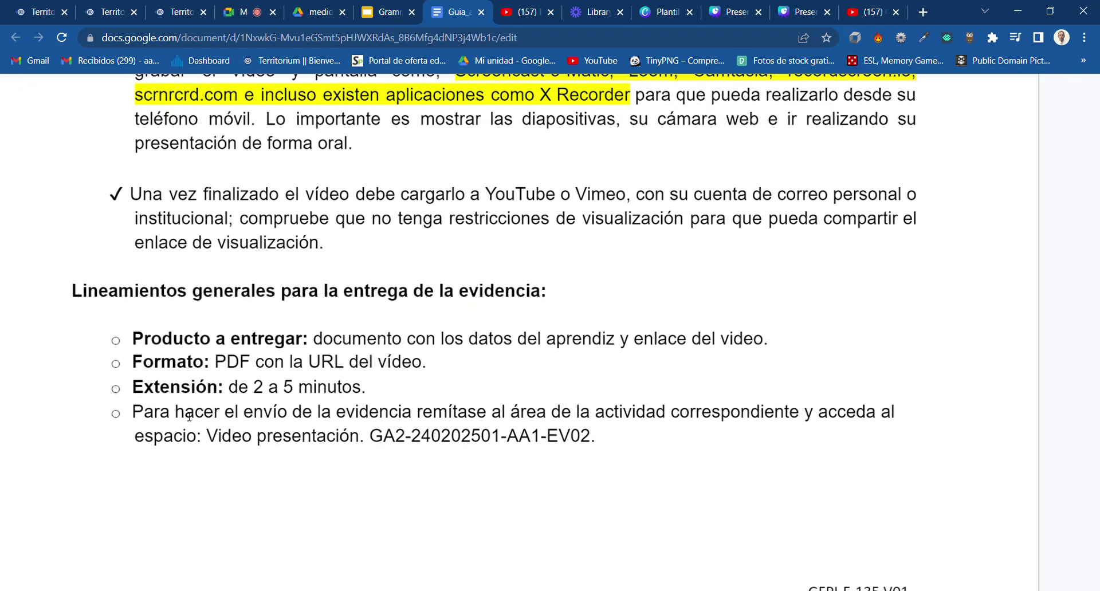
{"action": "triple_click", "coordinate": [237, 392]}
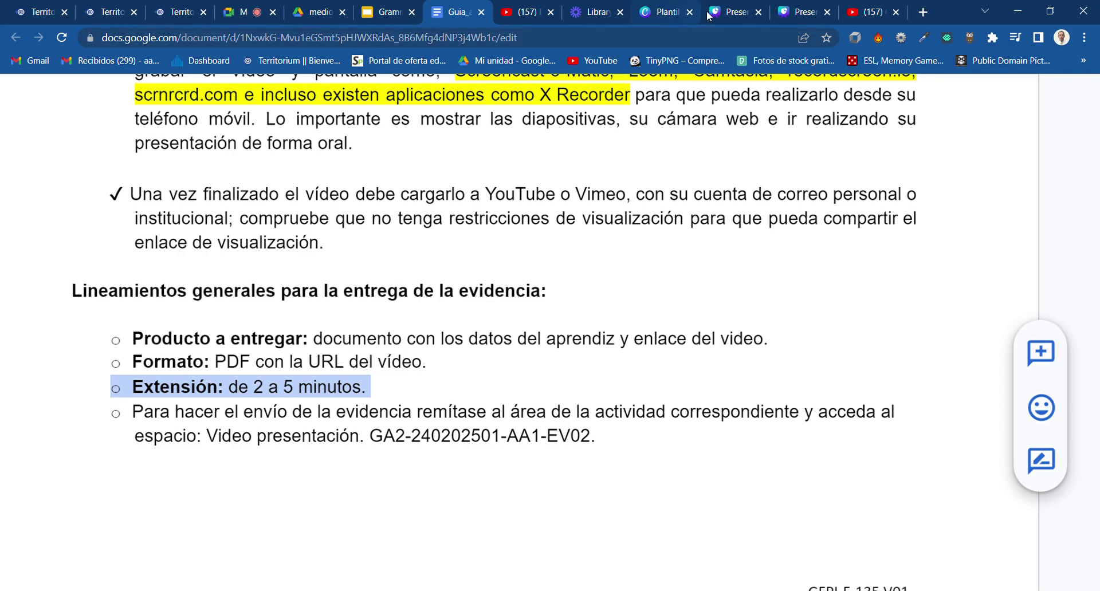
- Return to the Canva design and replace the word PROYECTO in the cover title with VIDEOPRESENTATION
{"action": "left_click", "coordinate": [736, 12]}
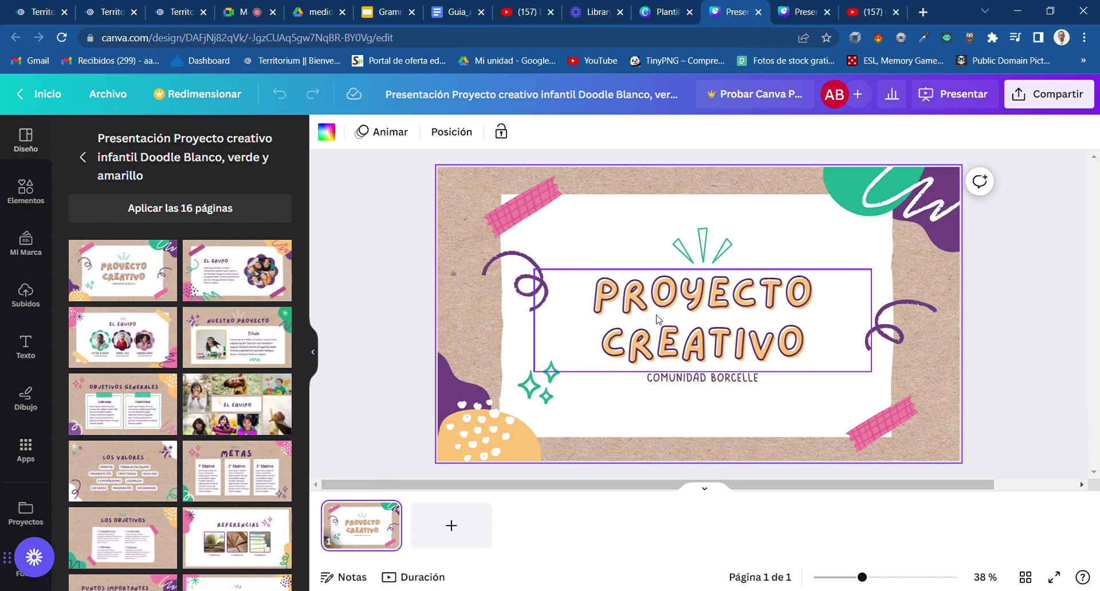
{"action": "left_click", "coordinate": [676, 300]}
{"action": "left_click_drag", "start_coordinate": [594, 293], "coordinate": [679, 302]}
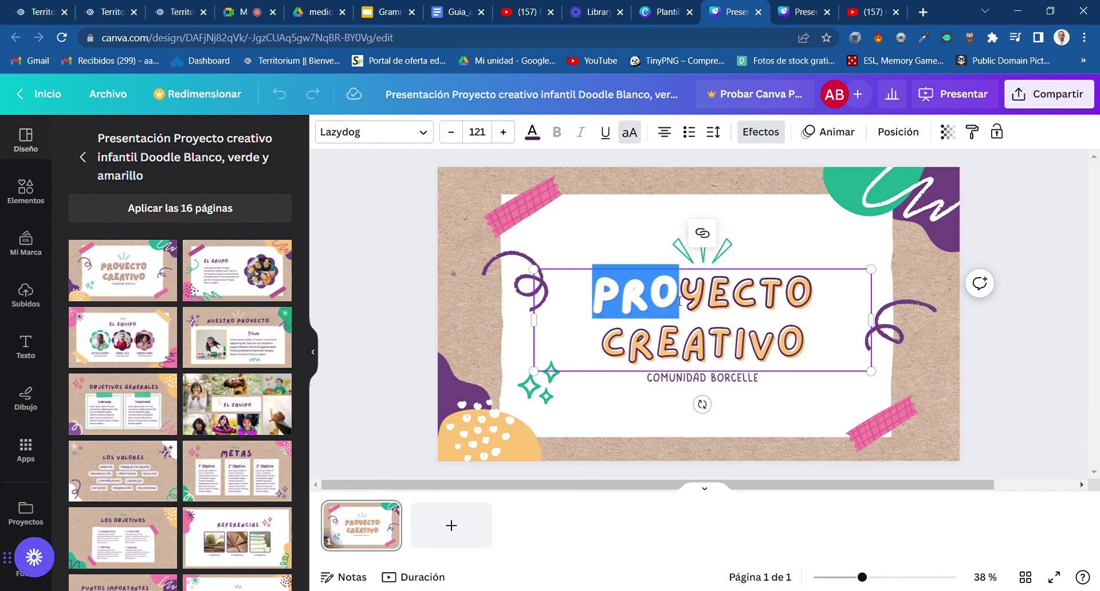
{"action": "key", "text": "alt+j"}
{"action": "double_click", "coordinate": [679, 302]}
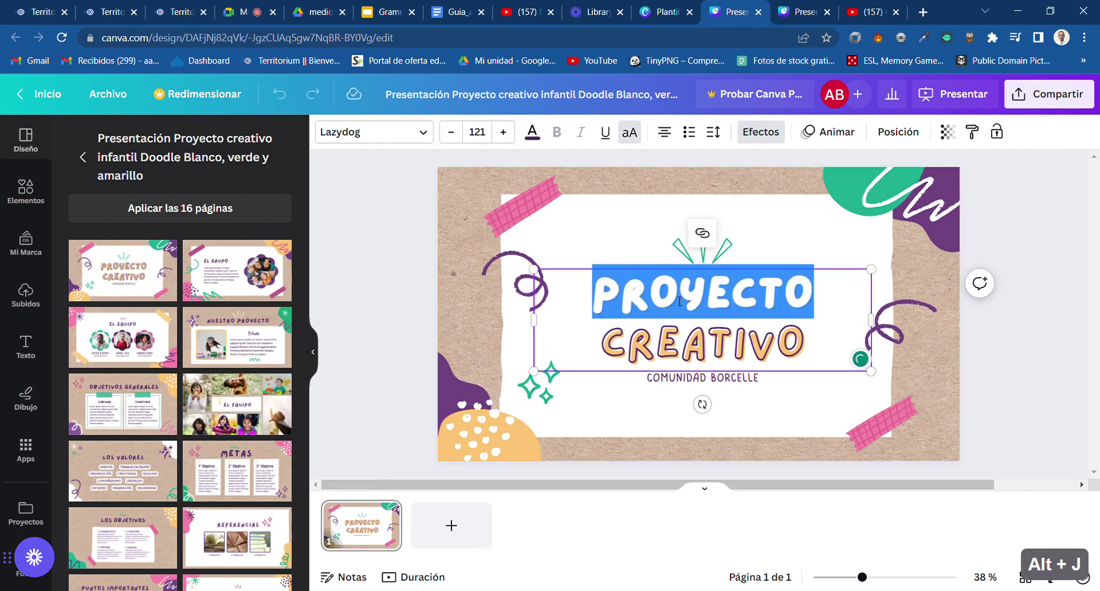
{"action": "type", "text": "VIDEO"}
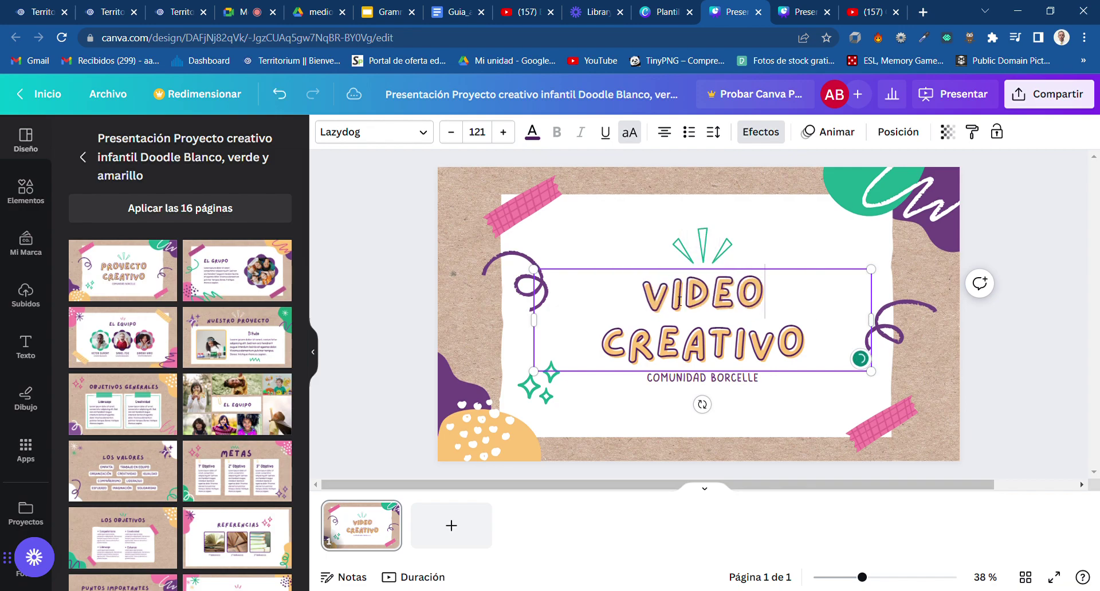
{"action": "type", "text": "PRESE"}
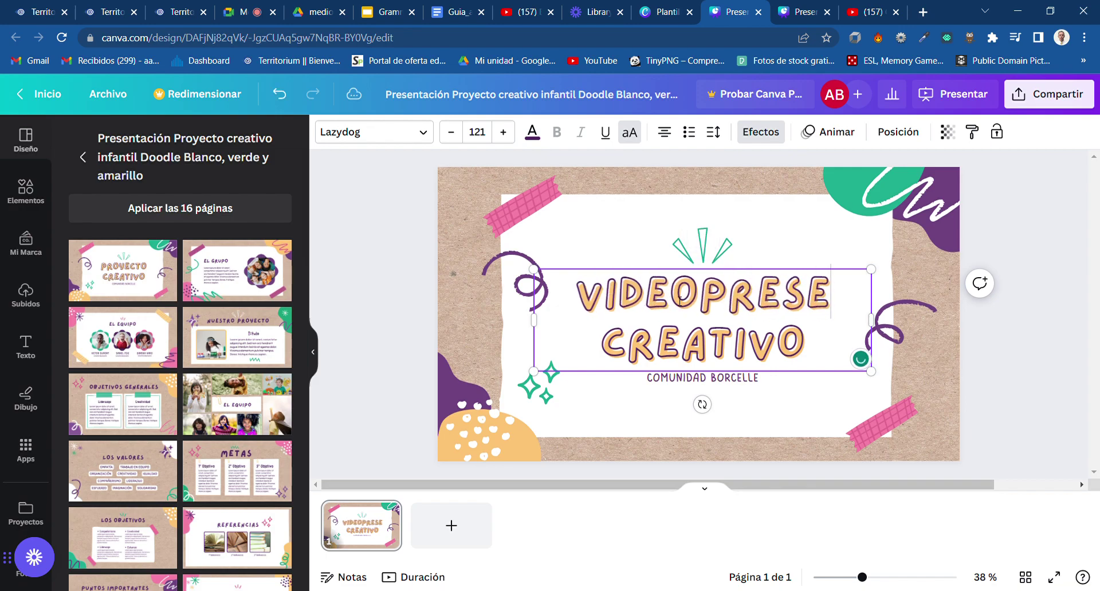
{"action": "type", "text": "NTATION"}
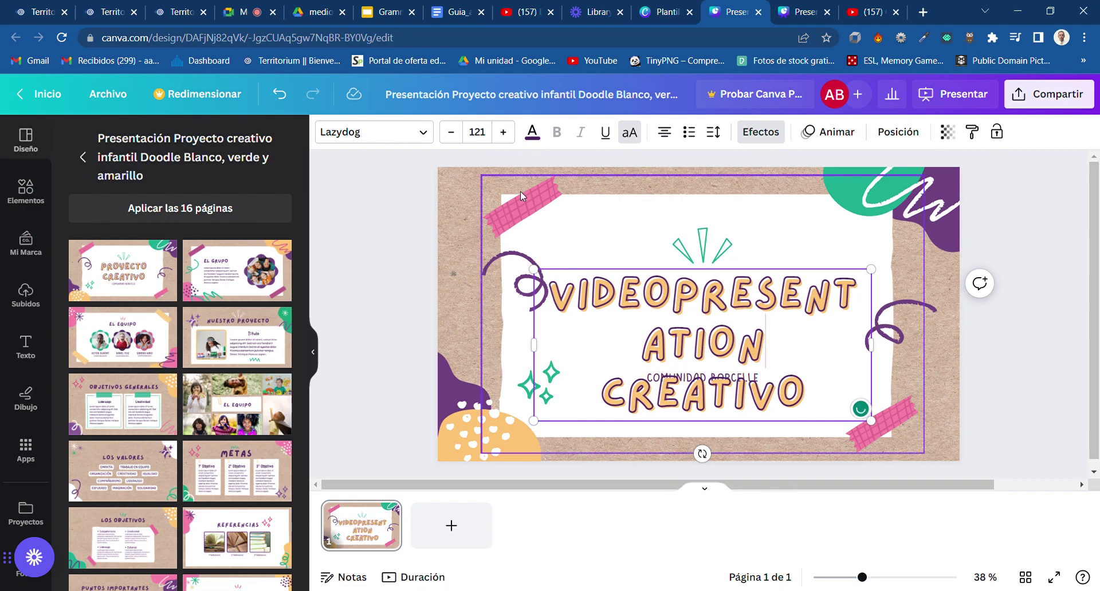
- Reduce the font size of the VIDEOPRESENTATION word in the cover title to 107
{"action": "left_click", "coordinate": [456, 135]}
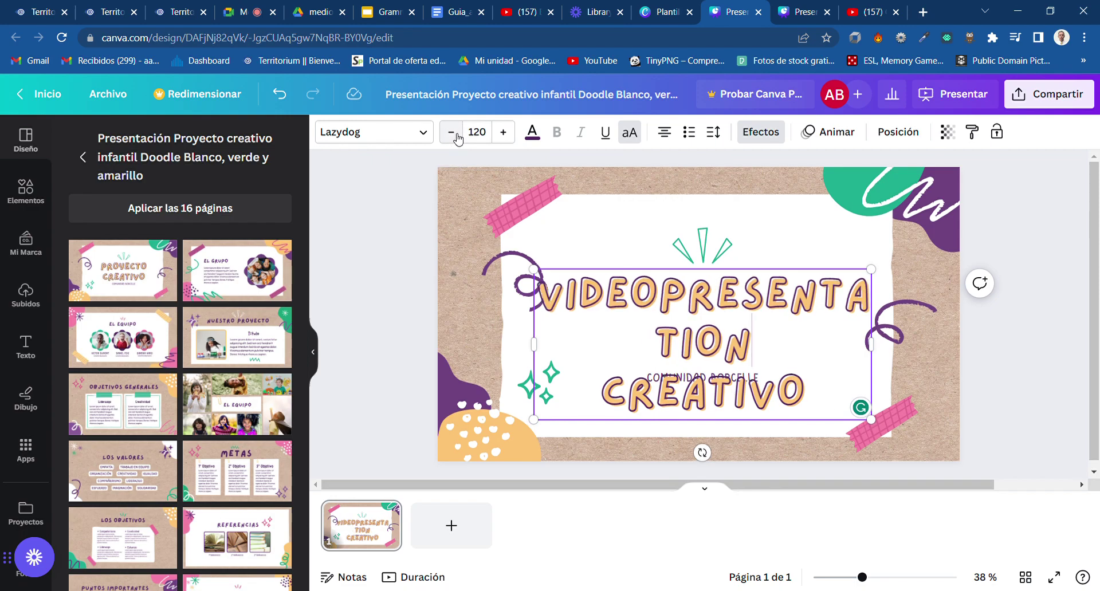
{"action": "left_click", "coordinate": [457, 136]}
{"action": "left_click", "coordinate": [456, 135]}
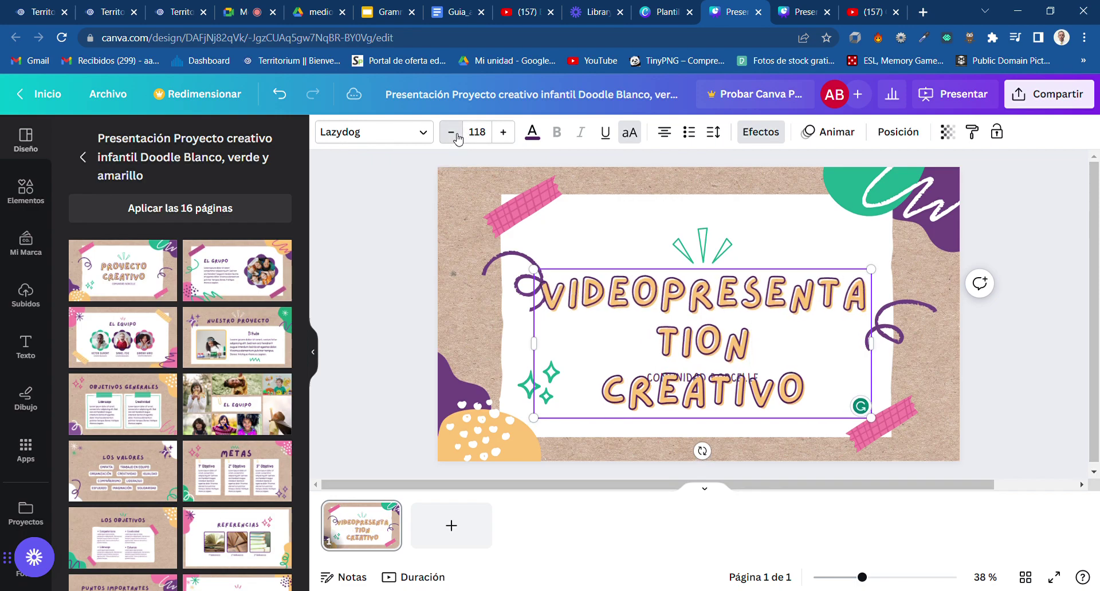
{"action": "left_click", "coordinate": [457, 135]}
{"action": "left_click", "coordinate": [457, 135]}
{"action": "left_click", "coordinate": [452, 132]}
{"action": "left_click", "coordinate": [452, 132]}
{"action": "left_click", "coordinate": [452, 133]}
{"action": "left_click", "coordinate": [451, 132]}
{"action": "left_click", "coordinate": [452, 133]}
{"action": "left_click", "coordinate": [452, 133]}
{"action": "left_click", "coordinate": [452, 132]}
{"action": "left_click", "coordinate": [457, 135]}
{"action": "left_click", "coordinate": [456, 135]}
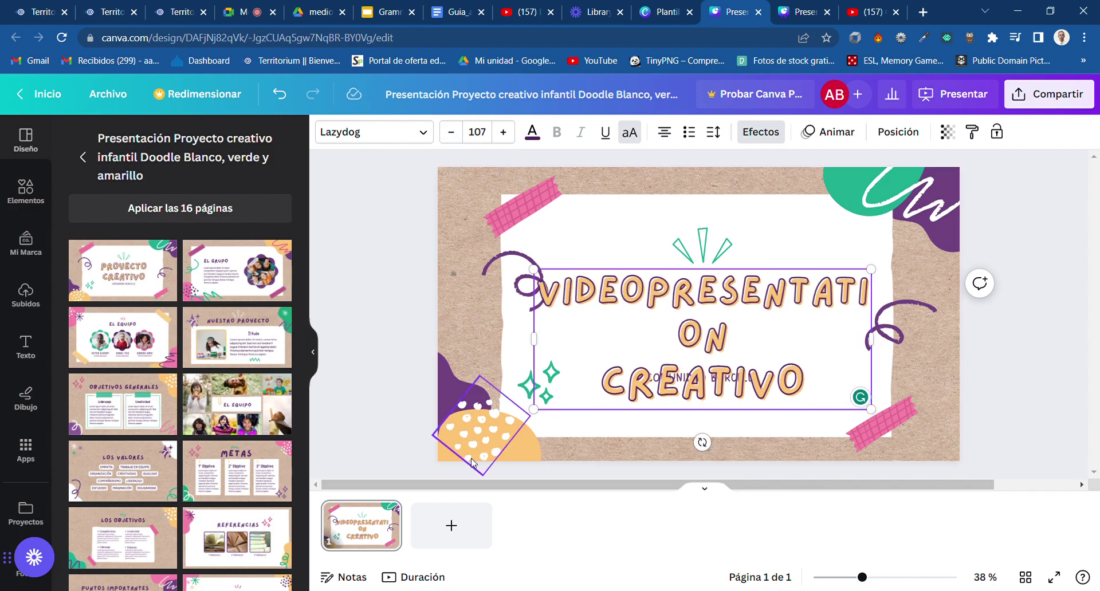
- Add pages 2 and 3 to the design using the El Equipo photo-collage and Los Valores template layouts
{"action": "left_click", "coordinate": [452, 529]}
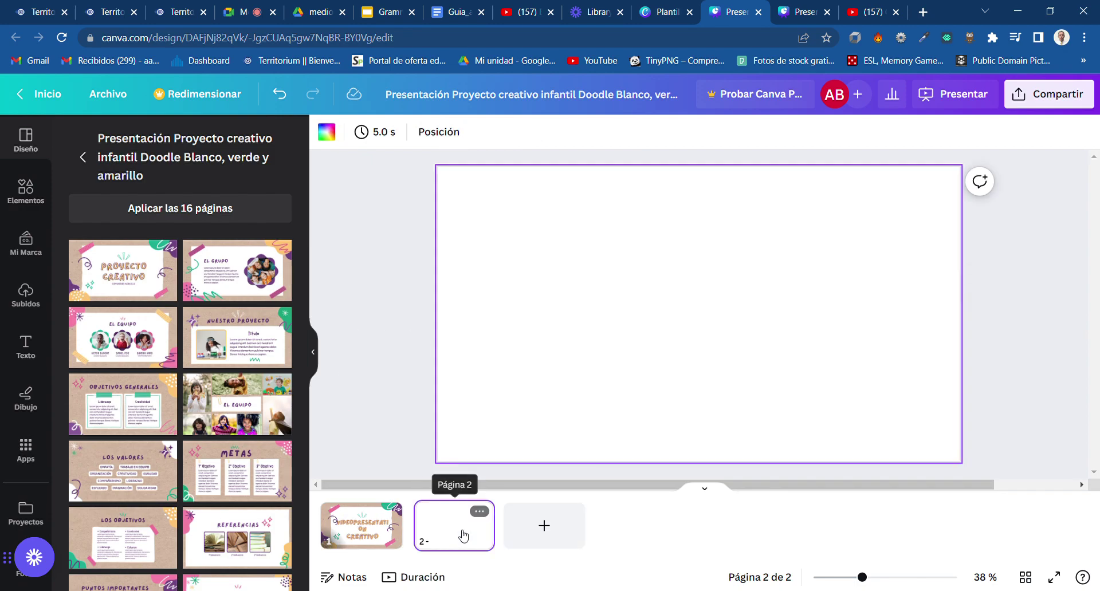
{"action": "left_click", "coordinate": [229, 417]}
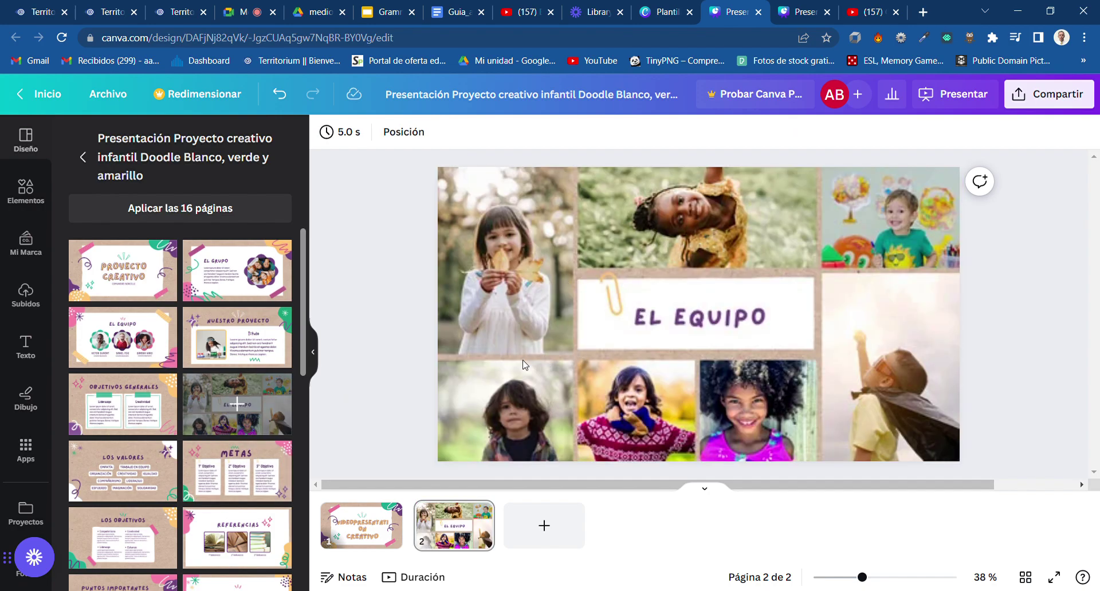
{"action": "left_click", "coordinate": [544, 525]}
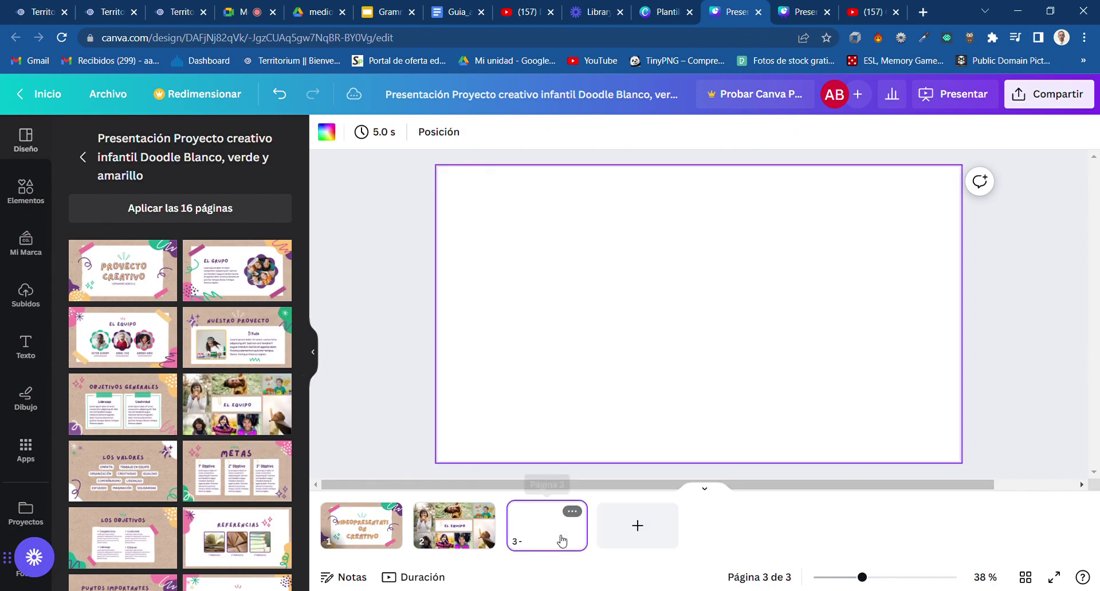
{"action": "left_click", "coordinate": [143, 486]}
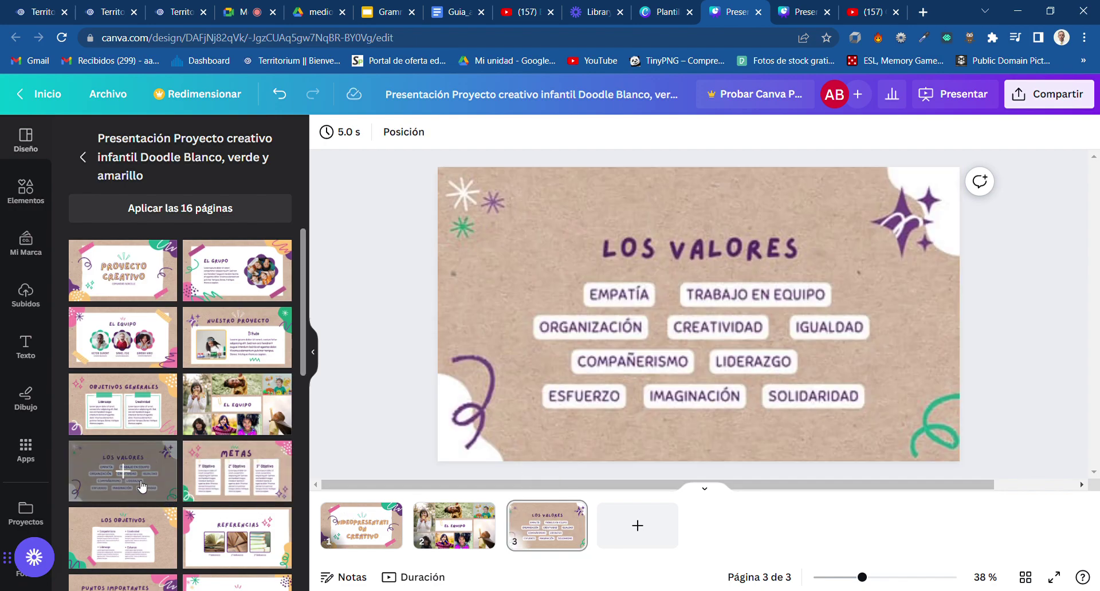
{"action": "left_click", "coordinate": [626, 312]}
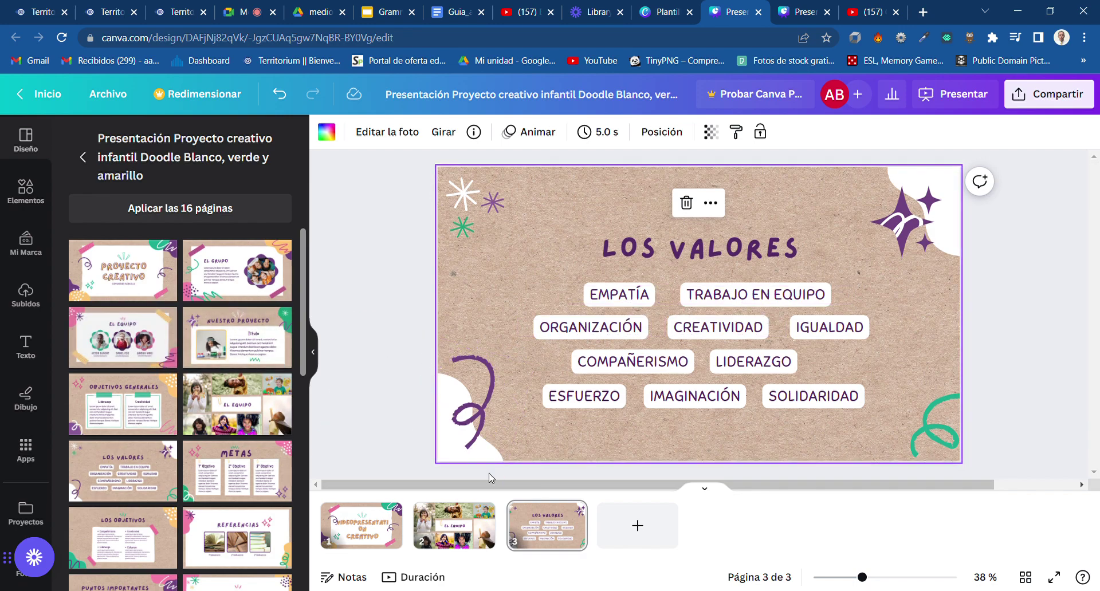
- Add page 4 with the three-portrait El Equipo layout, and select the first portrait's frame
{"action": "left_click", "coordinate": [636, 526]}
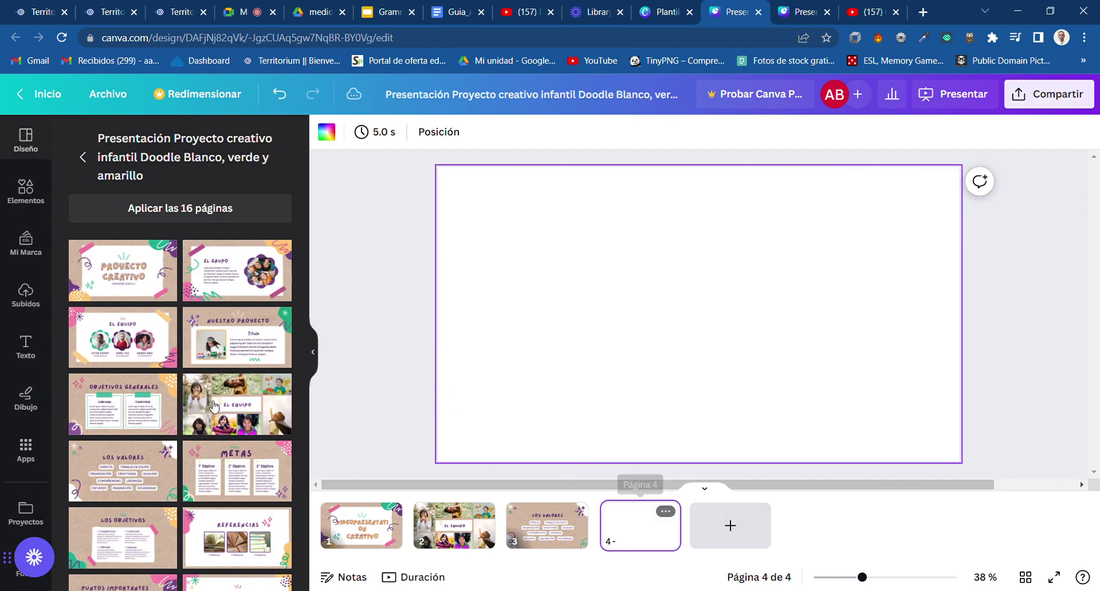
{"action": "left_click", "coordinate": [124, 340]}
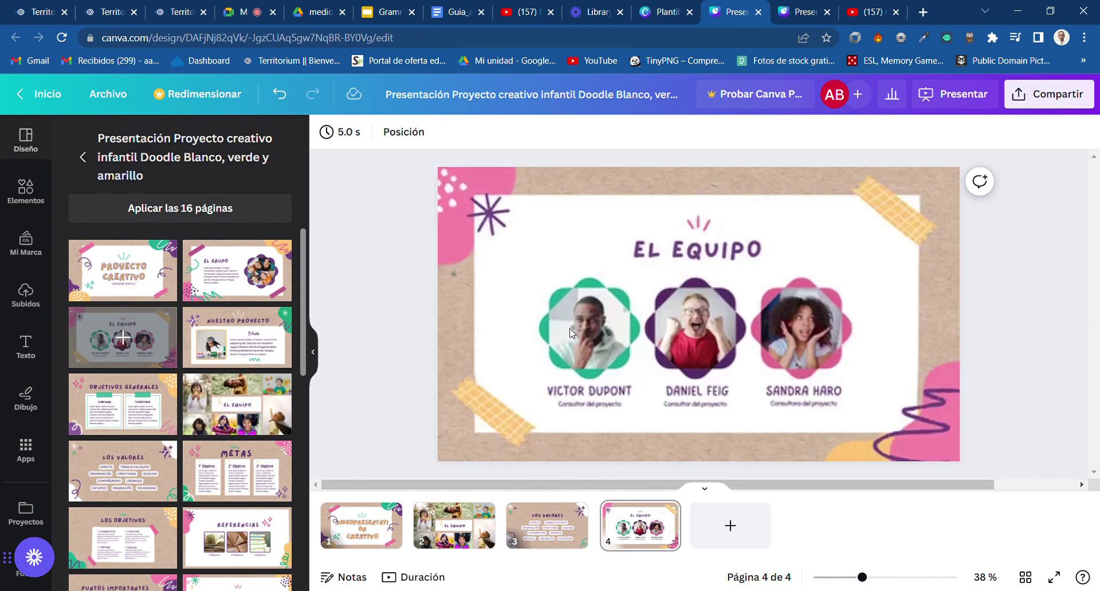
{"action": "left_click", "coordinate": [594, 319]}
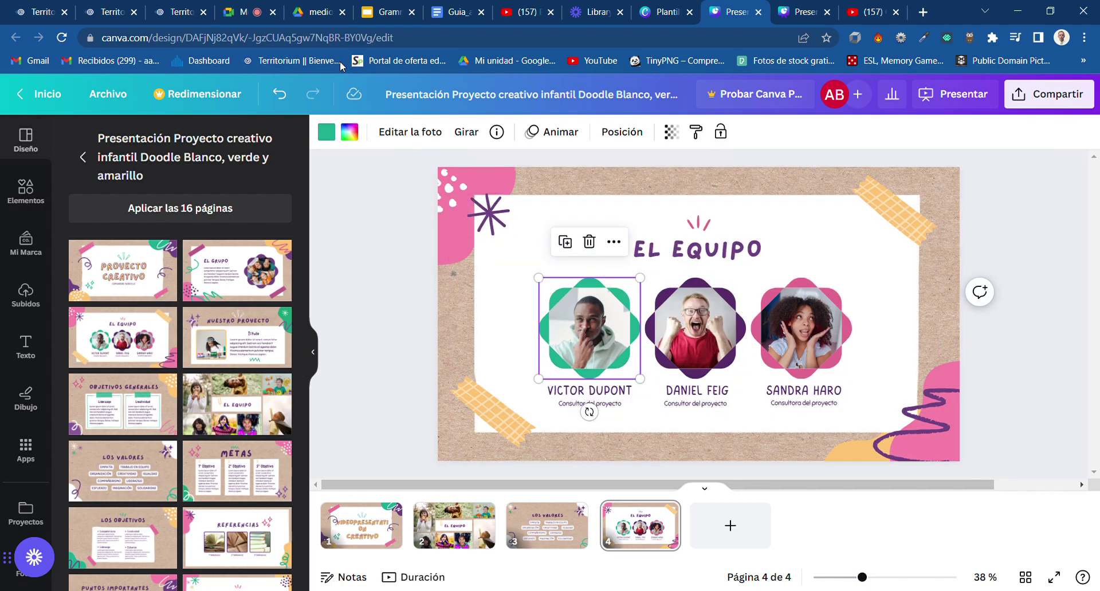
- Switch to the Google Meet call, admit all the waiting participants, and return to the Canva design
{"action": "left_click", "coordinate": [239, 17]}
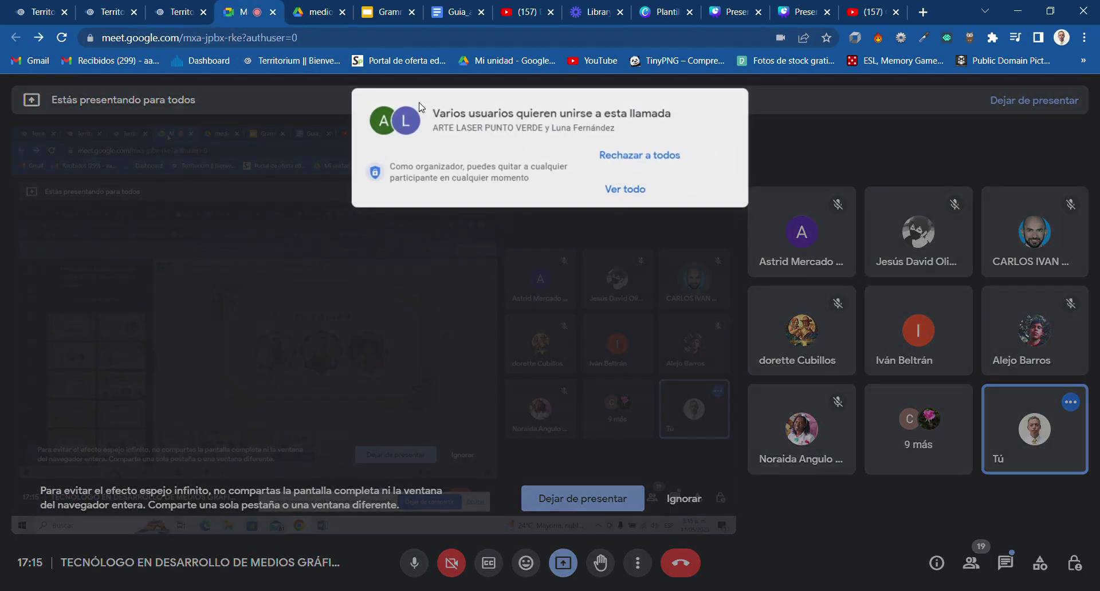
{"action": "left_click", "coordinate": [623, 187]}
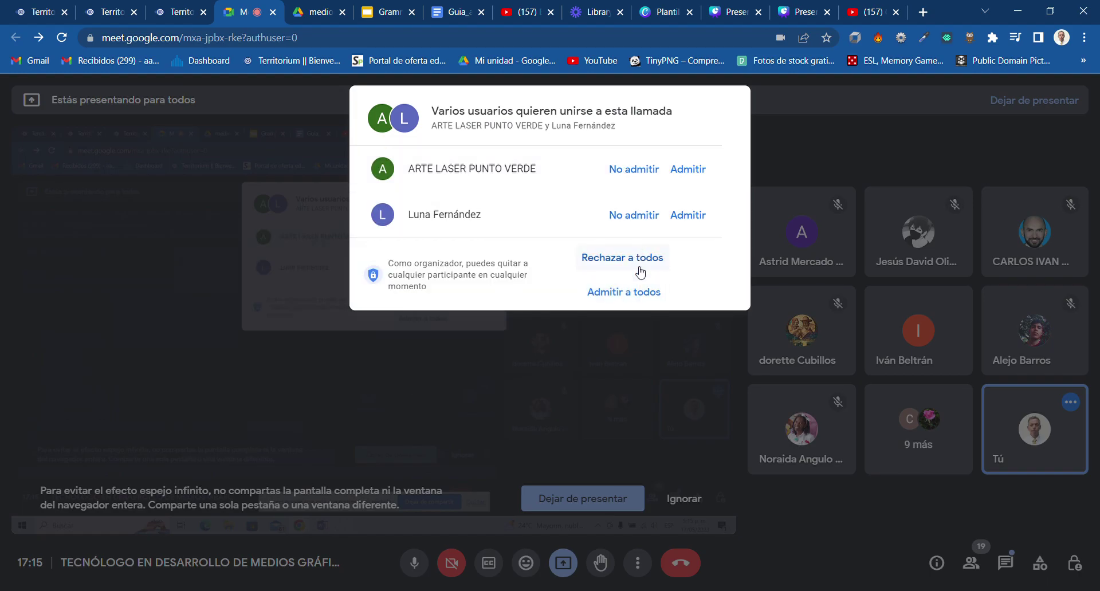
{"action": "left_click", "coordinate": [630, 292]}
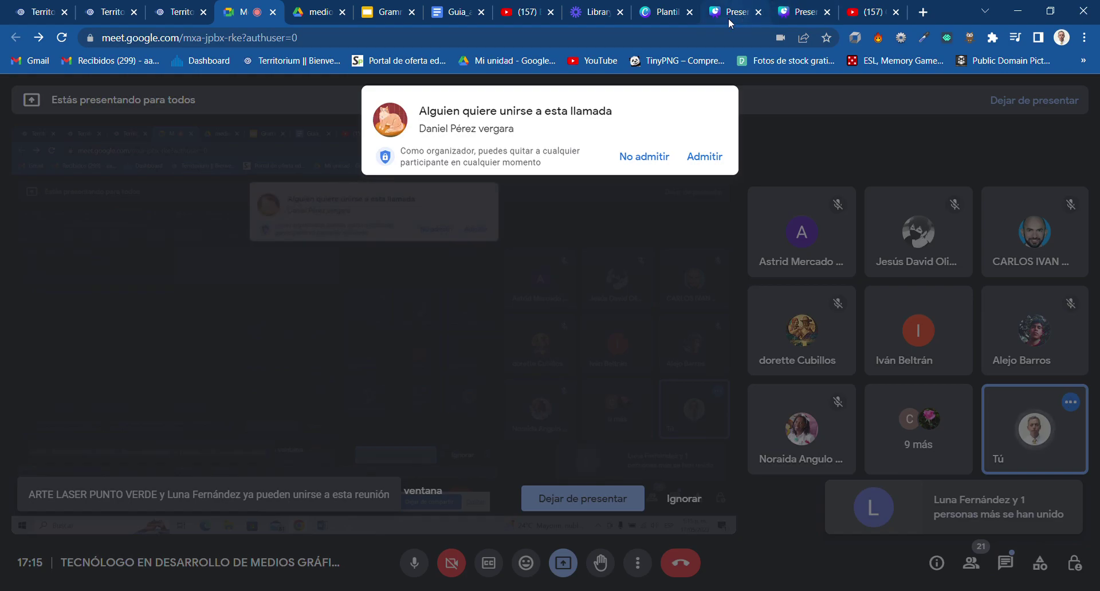
{"action": "left_click", "coordinate": [709, 156]}
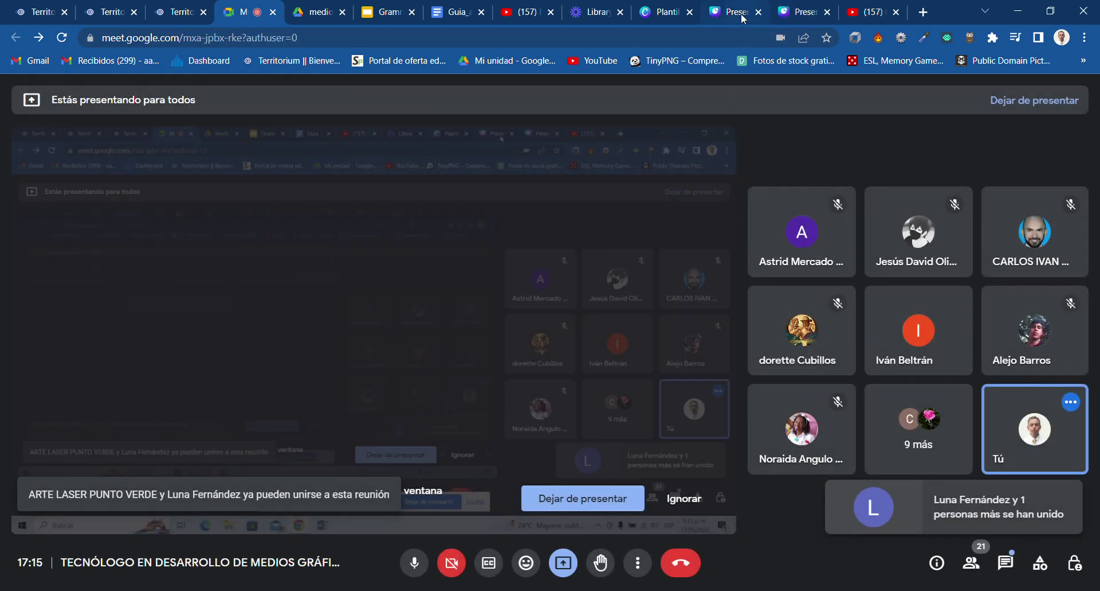
{"action": "left_click", "coordinate": [741, 13]}
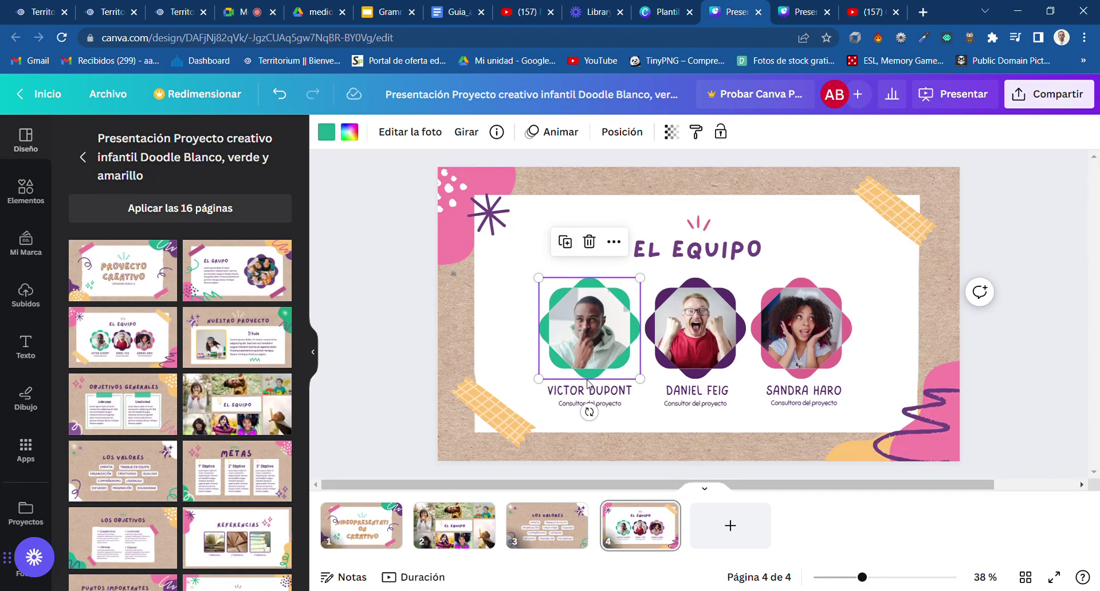
- Add a blank page 5, and review the Diapositivas requirements in the Guia document before returning to the Canva design
{"action": "left_click", "coordinate": [730, 525]}
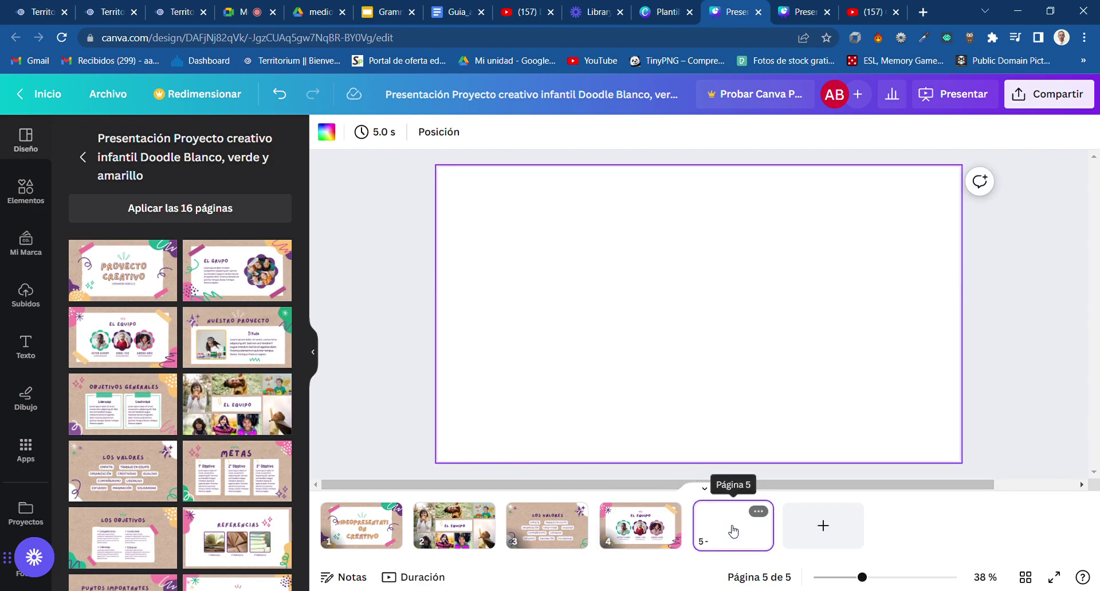
{"action": "left_click", "coordinate": [464, 12]}
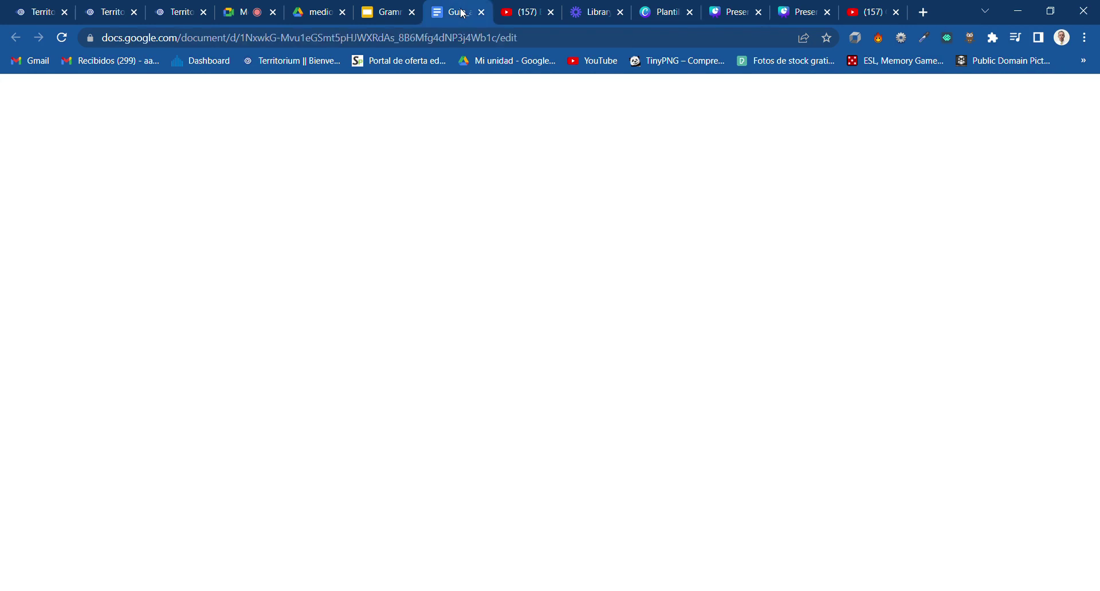
{"action": "scroll", "coordinate": [428, 306], "scroll_direction": "up", "scroll_amount": 10}
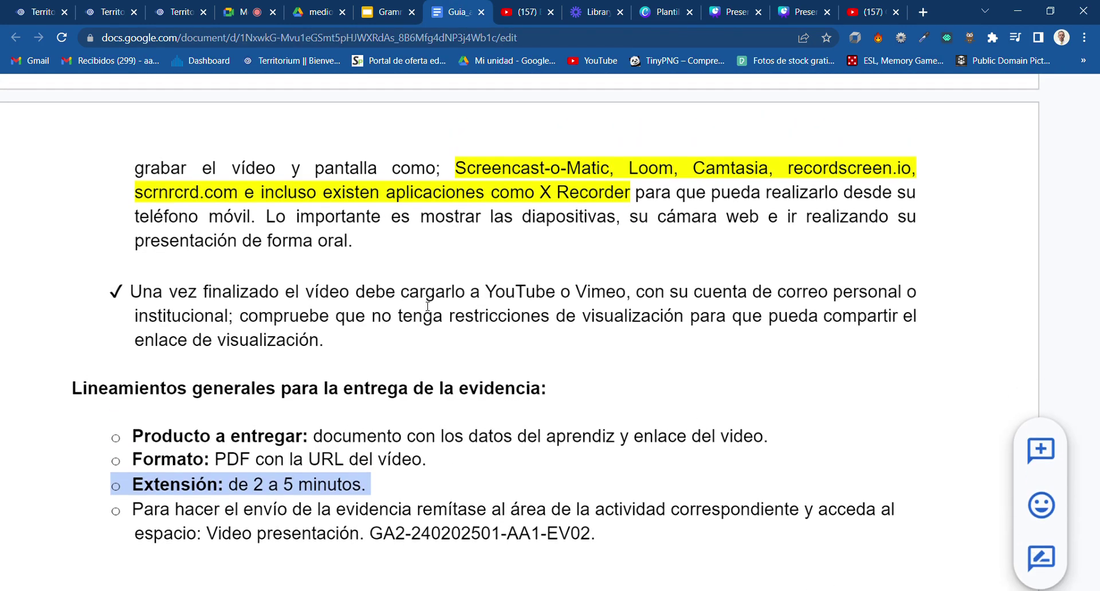
{"action": "scroll", "coordinate": [428, 305], "scroll_direction": "up", "scroll_amount": 3}
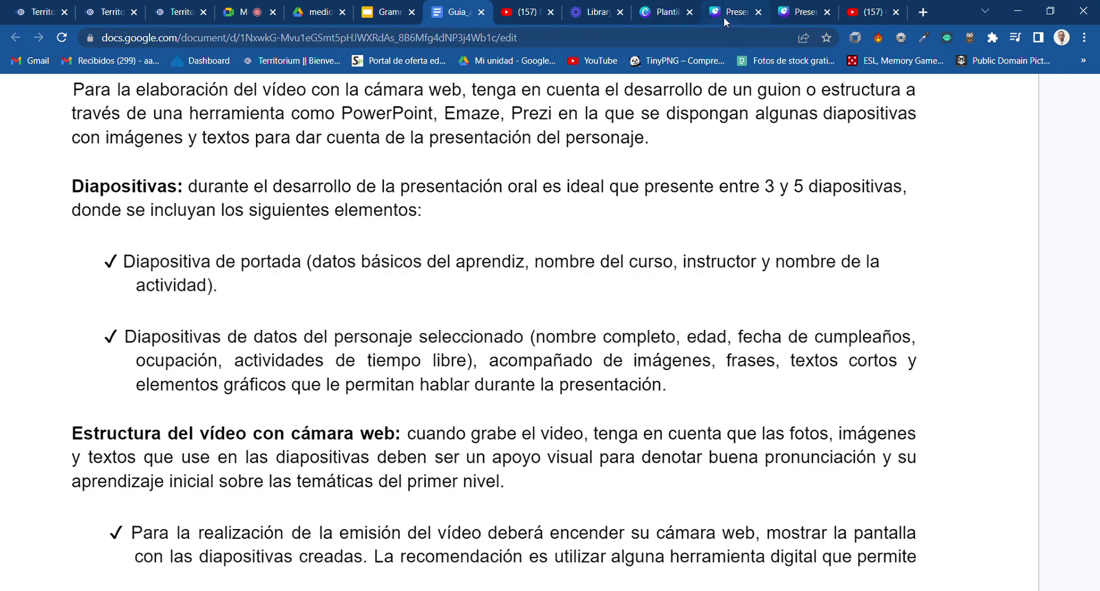
{"action": "left_click", "coordinate": [739, 16]}
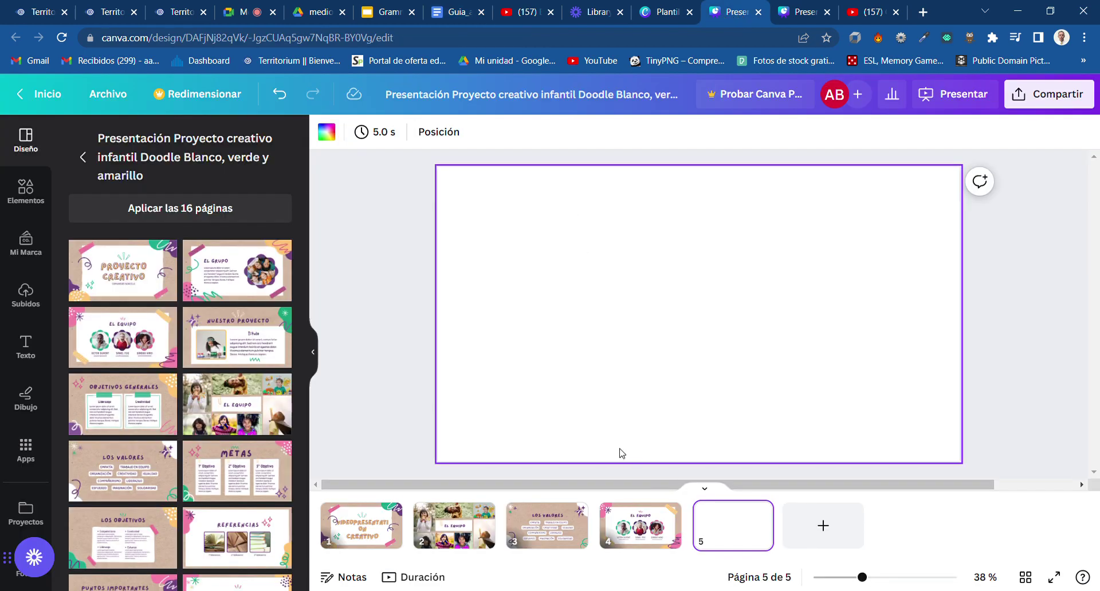
- Add page 6 with the Objetivos Generales layout, and apply the Nuestro Proyecto layout to the blank page 5
{"action": "left_click", "coordinate": [823, 528]}
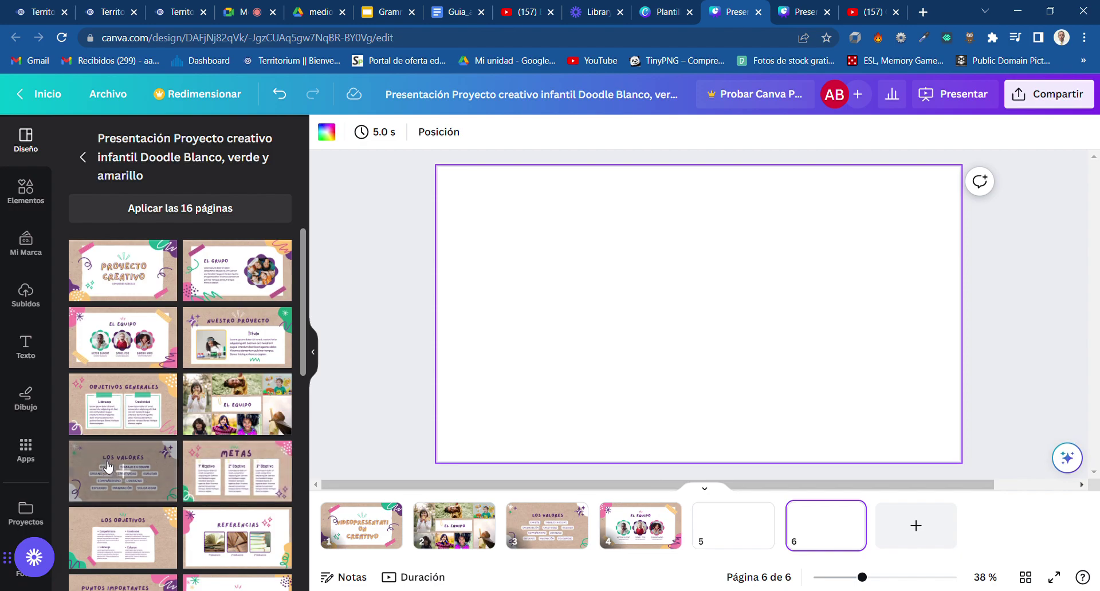
{"action": "left_click", "coordinate": [133, 405]}
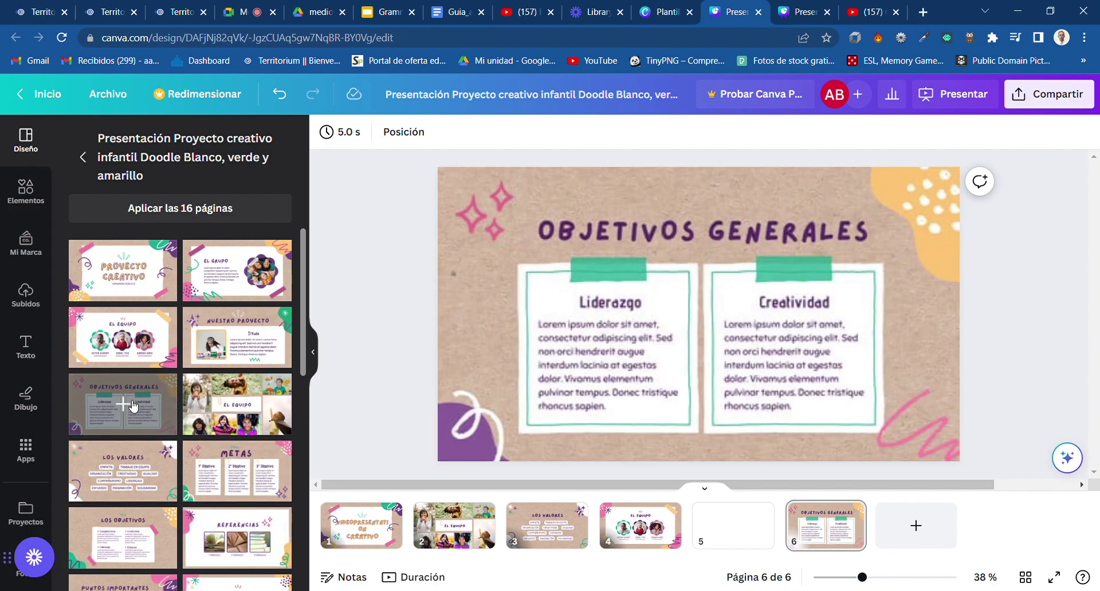
{"action": "left_click", "coordinate": [718, 543]}
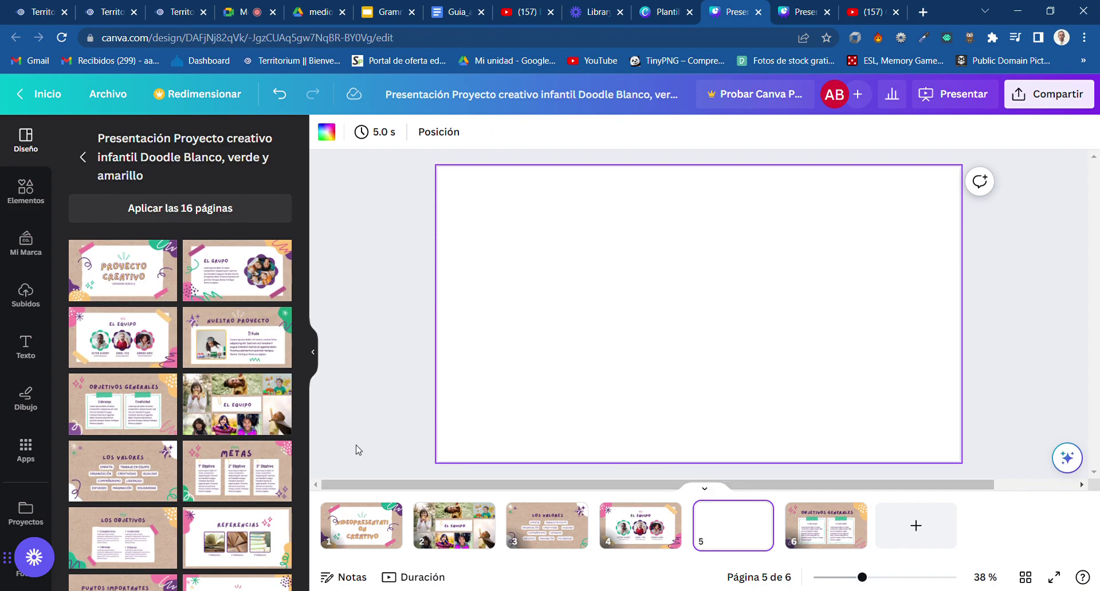
{"action": "left_click", "coordinate": [236, 338]}
{"action": "left_click", "coordinate": [452, 344]}
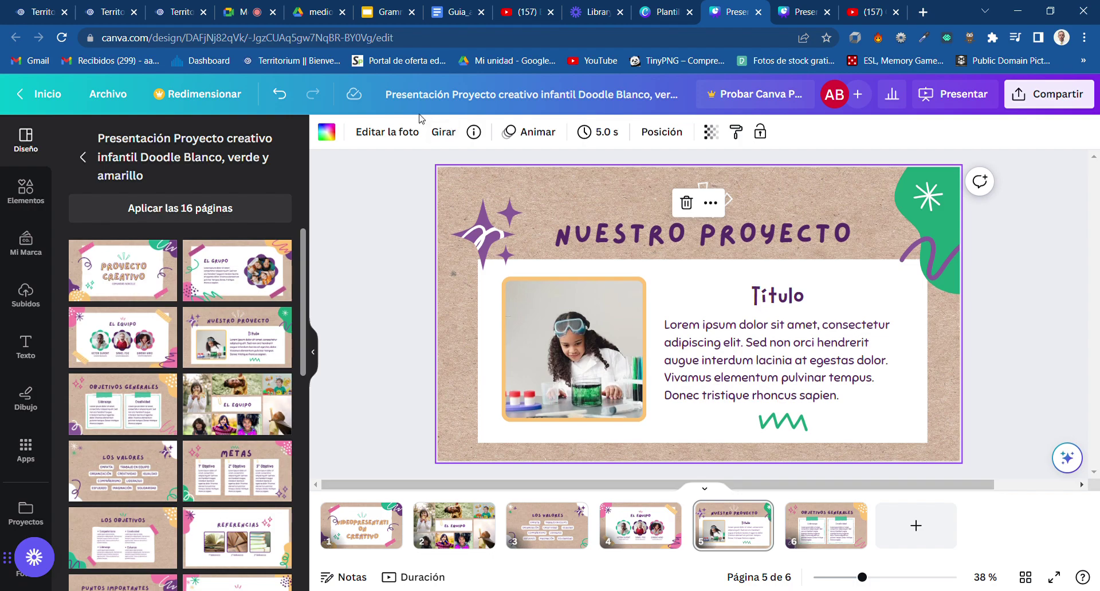
- Admit the participant waiting to join the Google Meet call, and go back to the Nuestro Proyecto page in Canva
{"action": "left_click", "coordinate": [241, 20]}
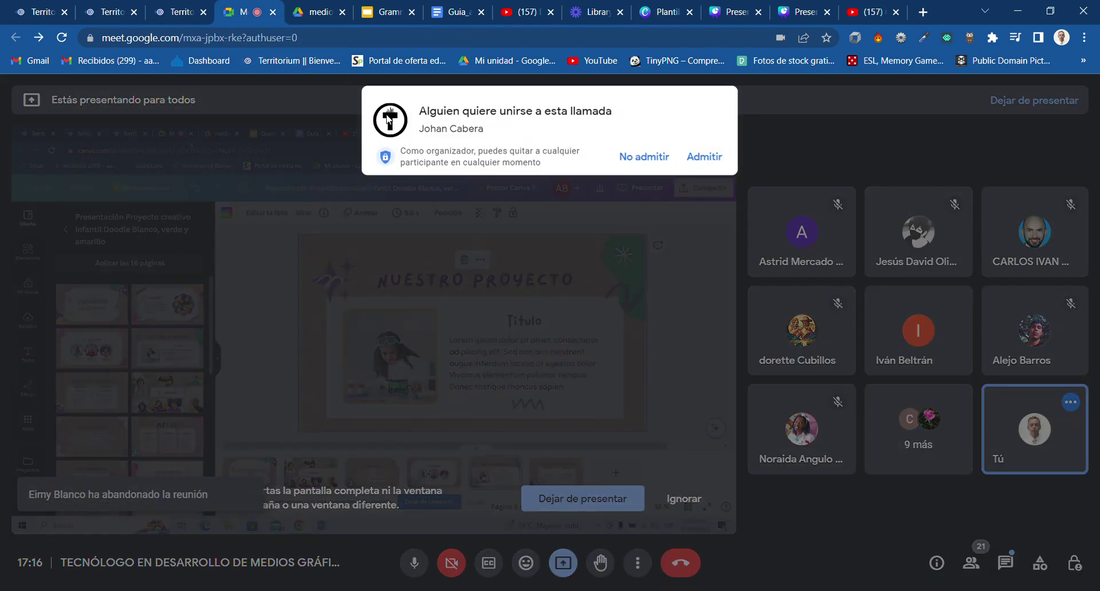
{"action": "left_click", "coordinate": [703, 158]}
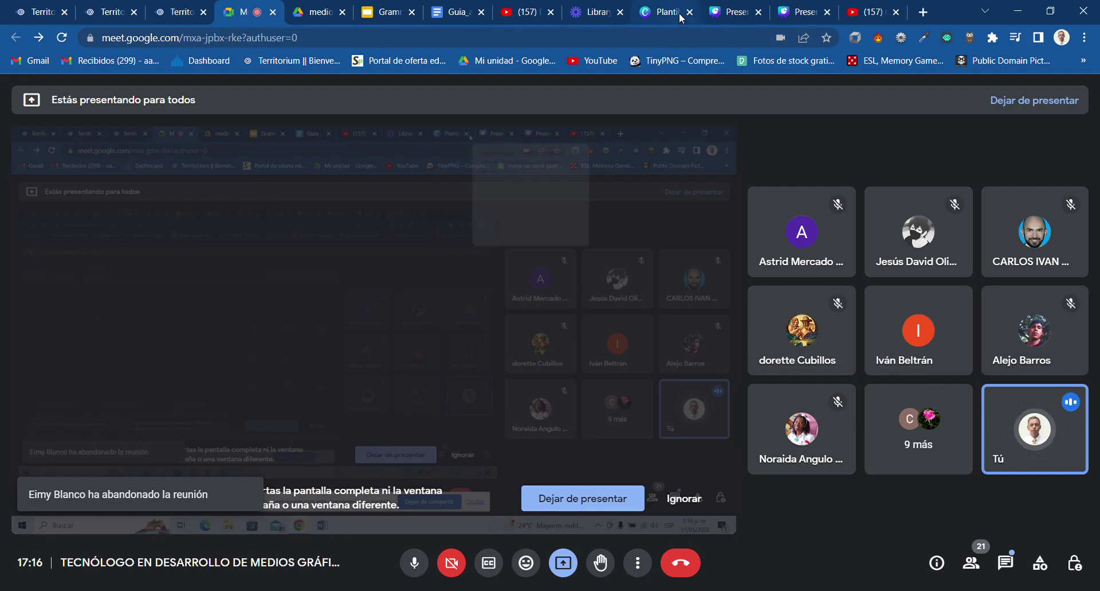
{"action": "left_click", "coordinate": [738, 16]}
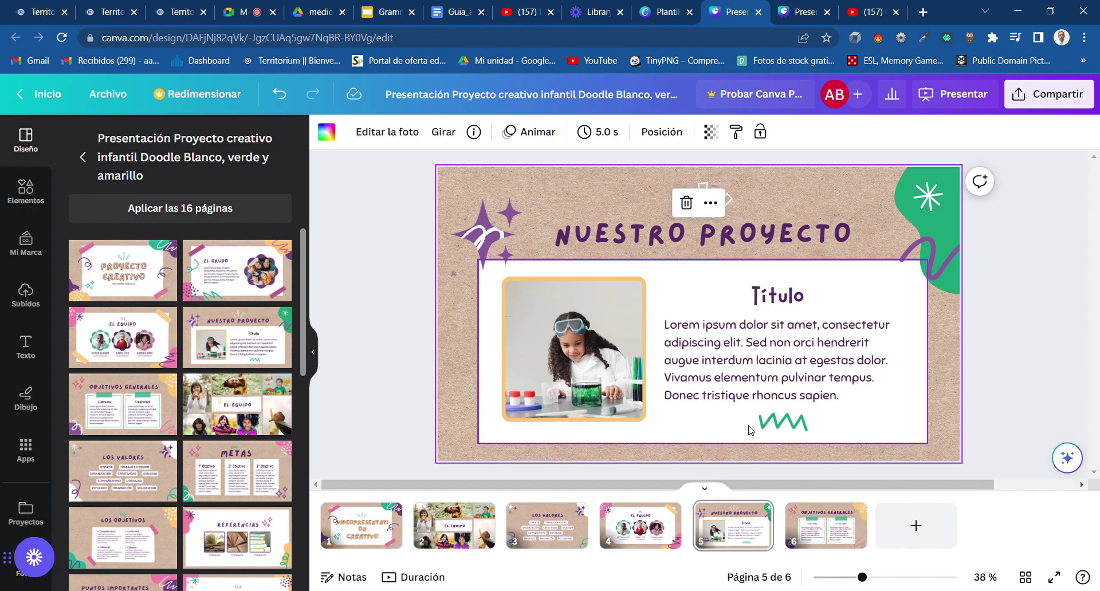
- Select the words "textos cortos" in the Guia document's slide requirements, and switch to the Grammar presentation in Google Slides
{"action": "left_click", "coordinate": [462, 13]}
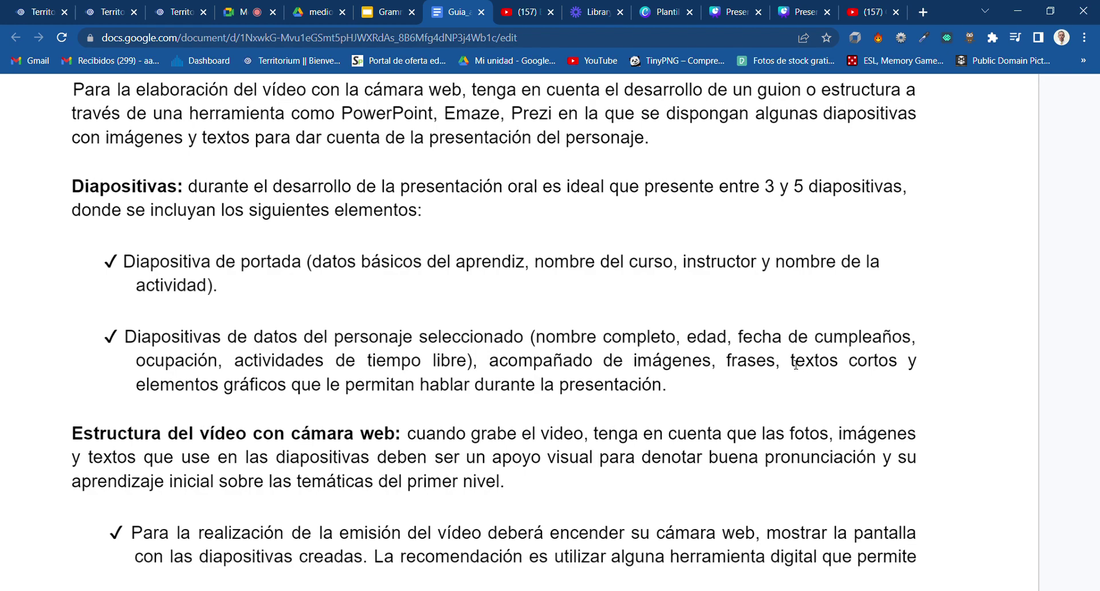
{"action": "left_click_drag", "start_coordinate": [794, 365], "coordinate": [908, 366]}
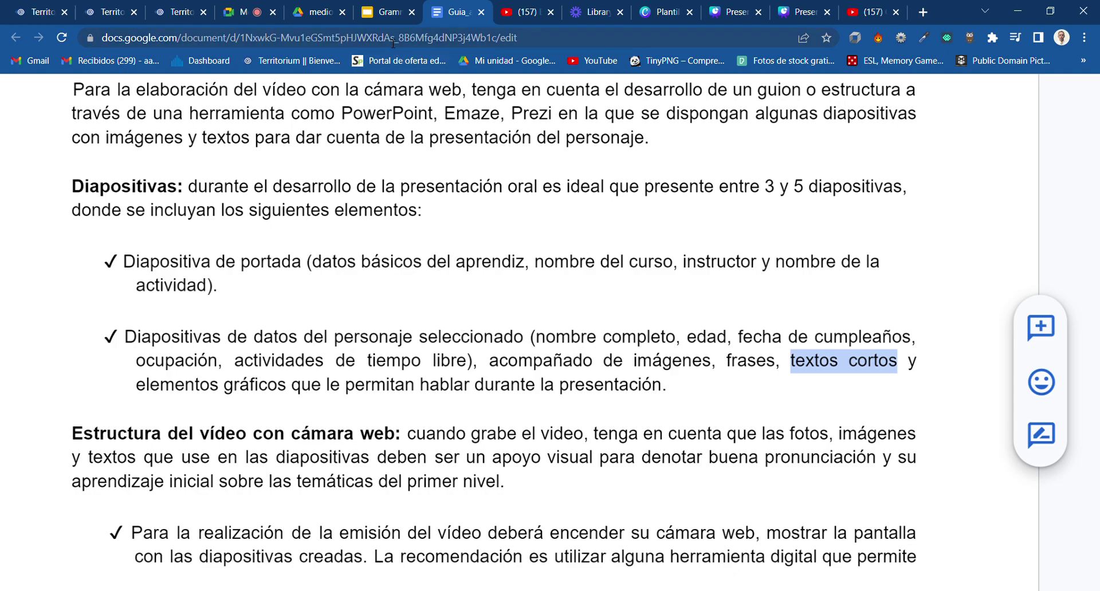
{"action": "left_click", "coordinate": [388, 20]}
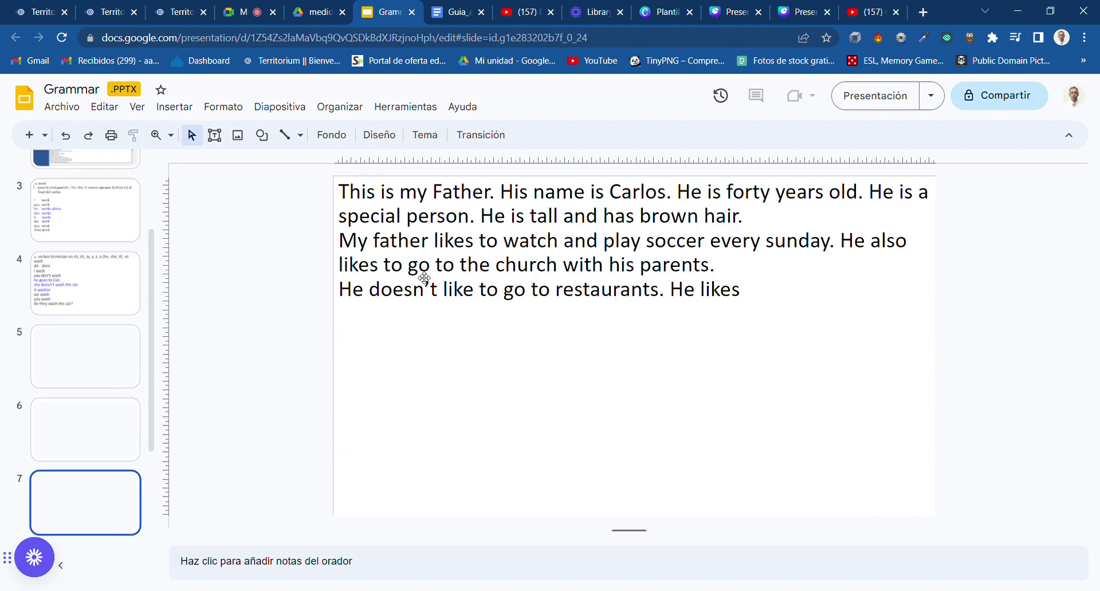
- Admit the new participant requesting to join the Google Meet call, and return to the Grammar presentation
{"action": "left_click", "coordinate": [236, 11]}
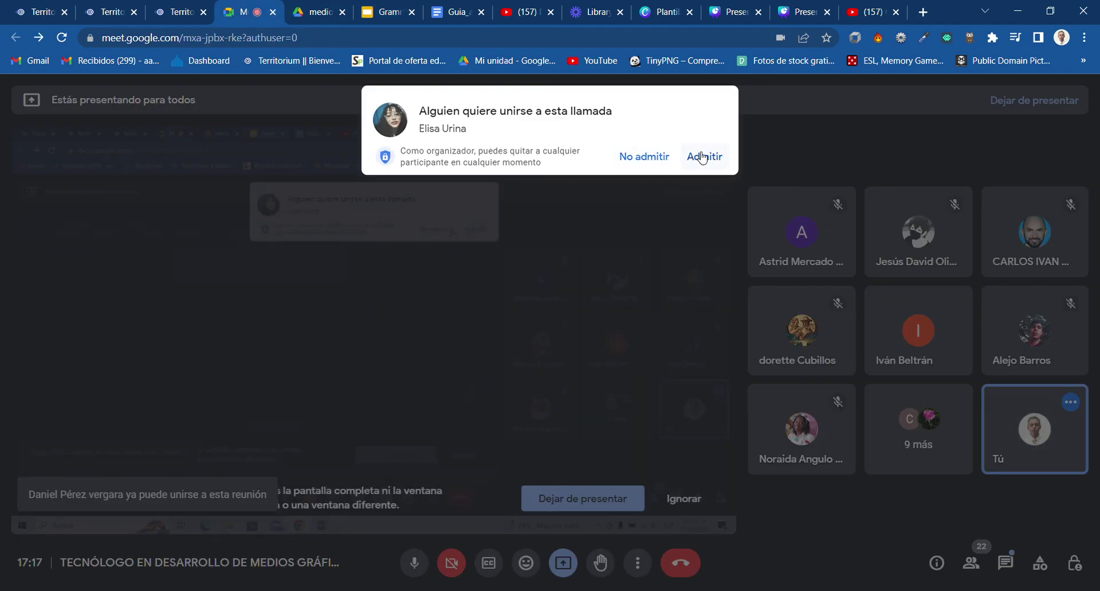
{"action": "left_click", "coordinate": [705, 157]}
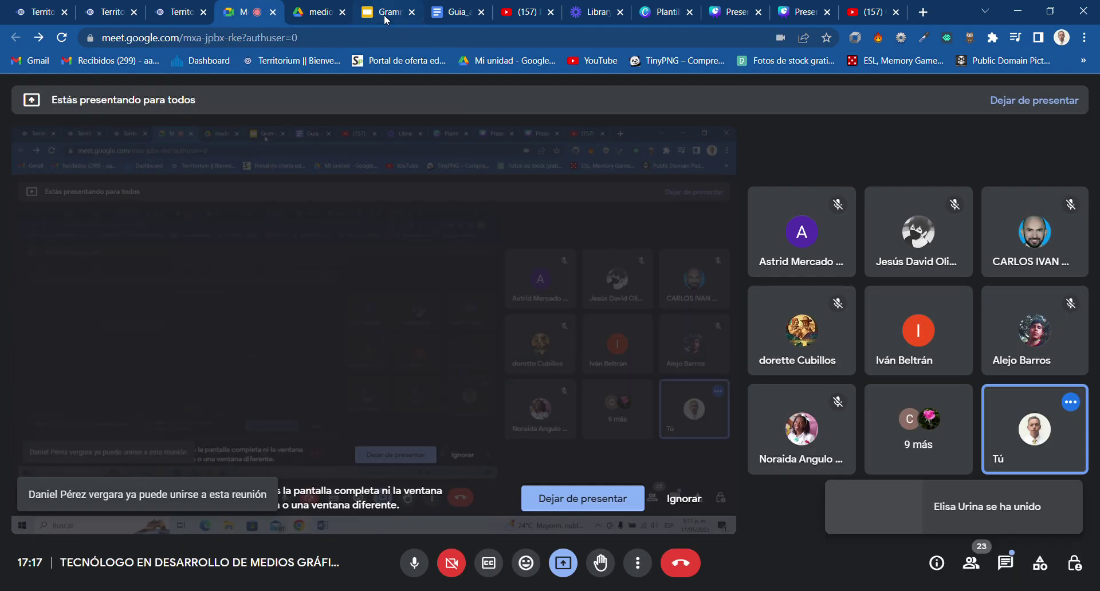
{"action": "left_click", "coordinate": [385, 16]}
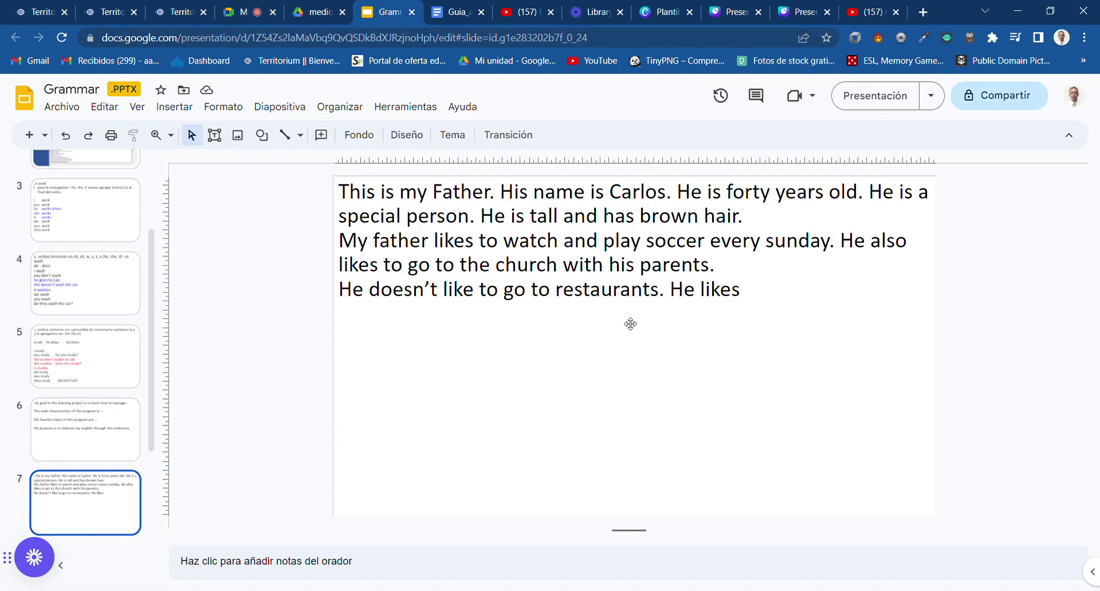
- Add a blank line before the "My father likes" paragraph on slide 7, and put each sentence of the opening paragraph on its own line
{"action": "left_click", "coordinate": [345, 248]}
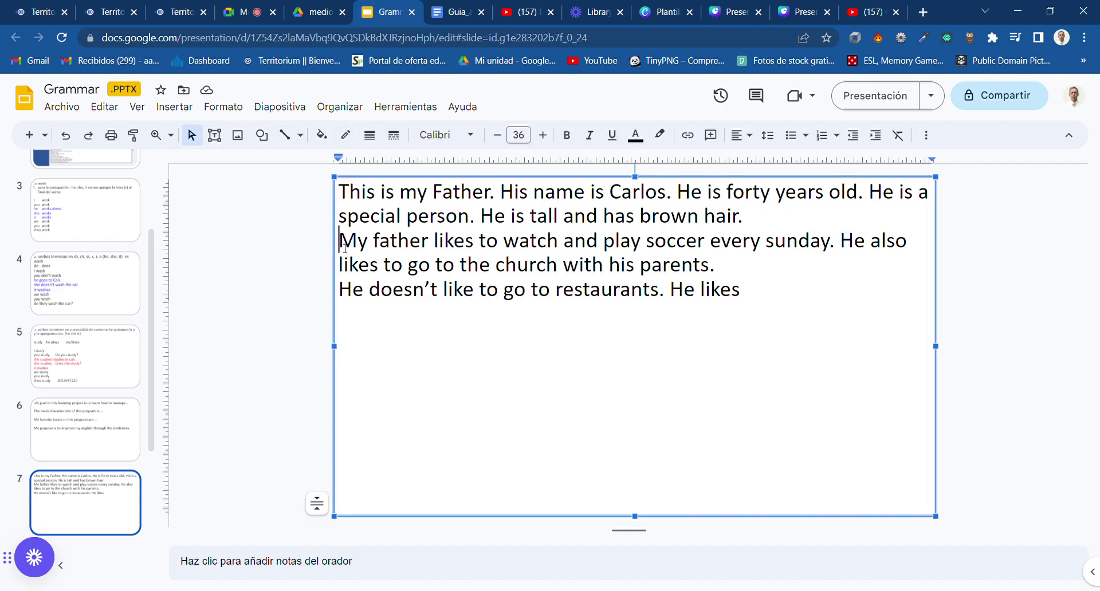
{"action": "key", "text": "Return"}
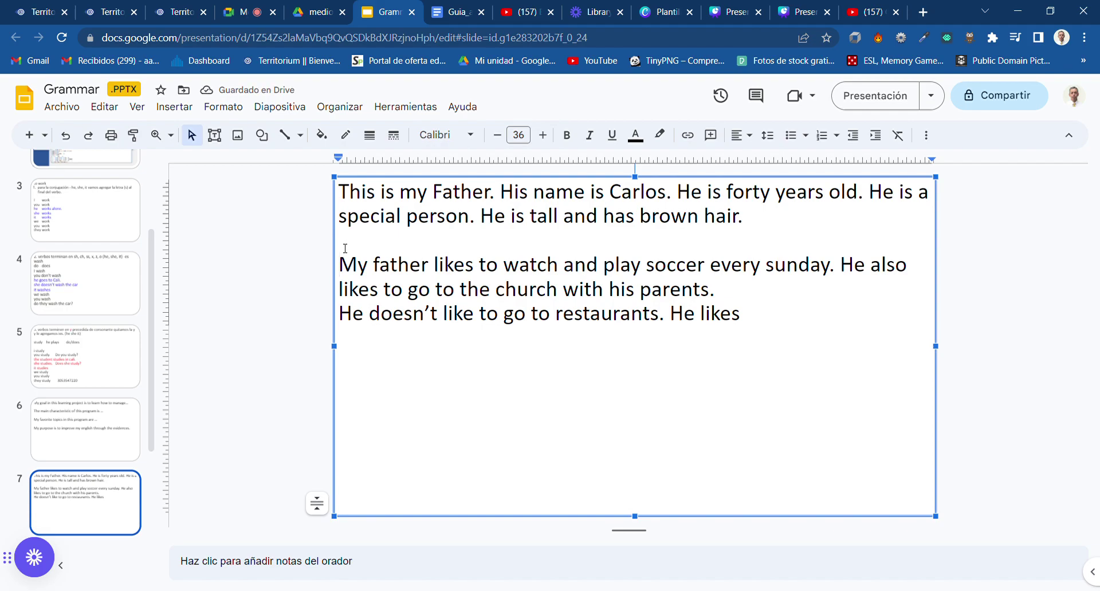
{"action": "left_click", "coordinate": [506, 195]}
{"action": "key", "text": "Return"}
{"action": "left_click", "coordinate": [517, 216]}
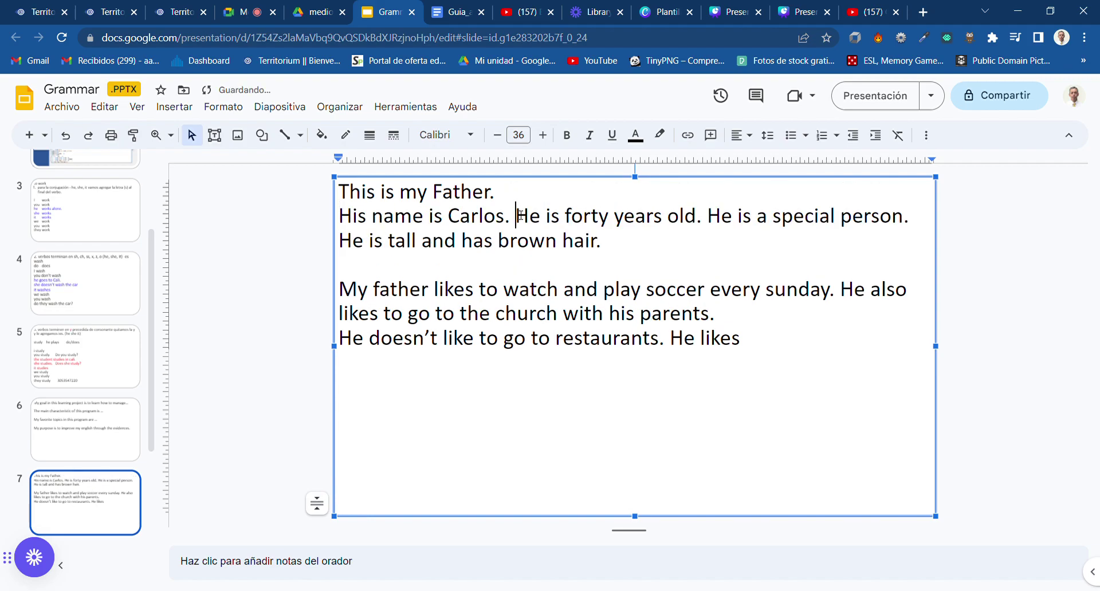
{"action": "key", "text": "Return"}
{"action": "left_click", "coordinate": [532, 241]}
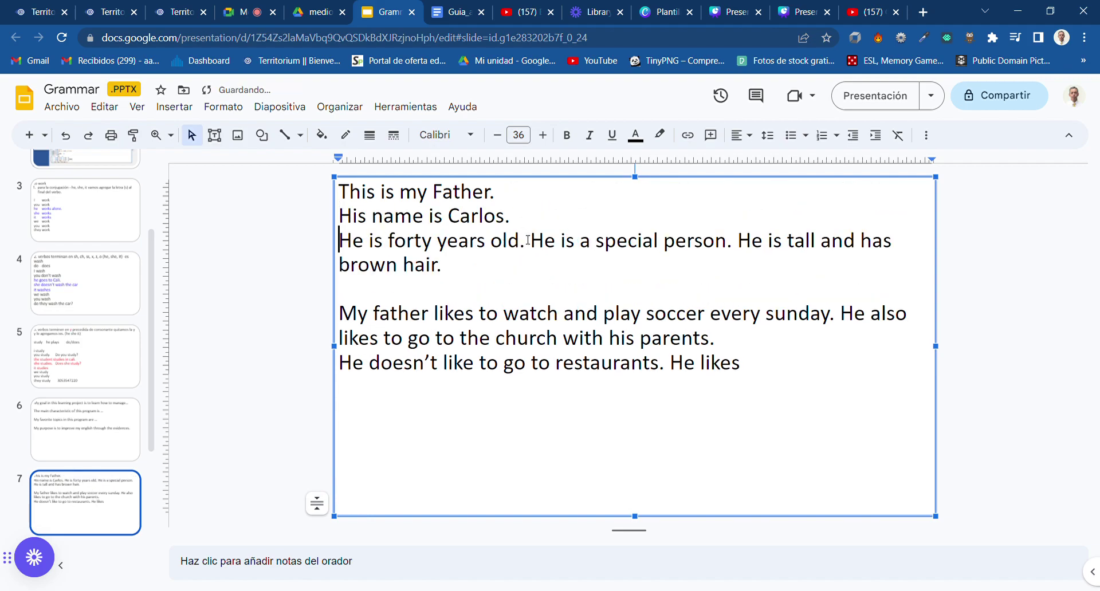
{"action": "key", "text": "Return"}
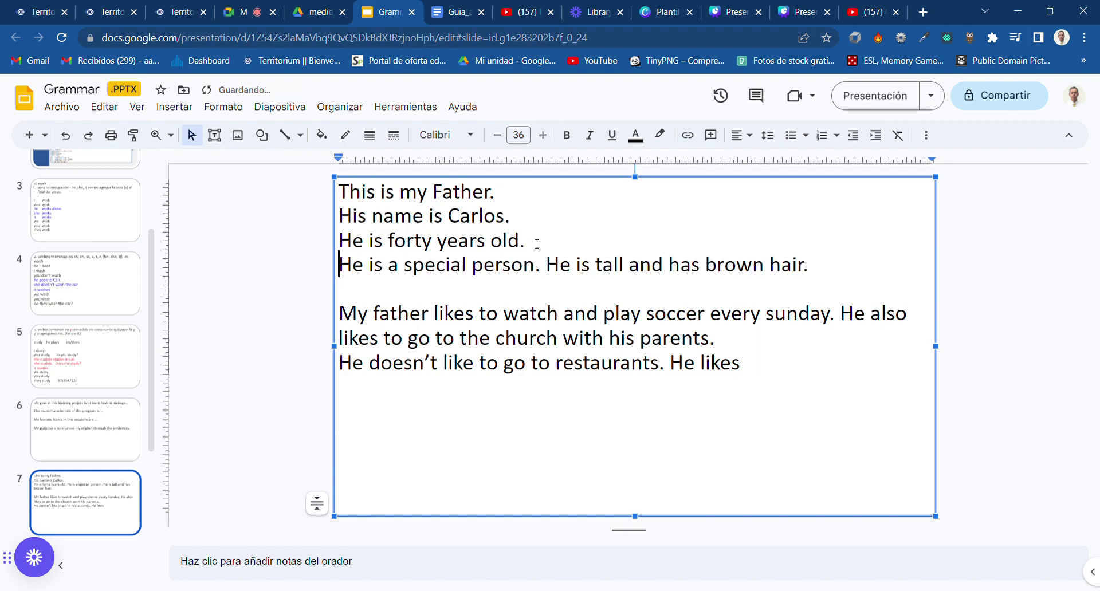
{"action": "left_click", "coordinate": [549, 266]}
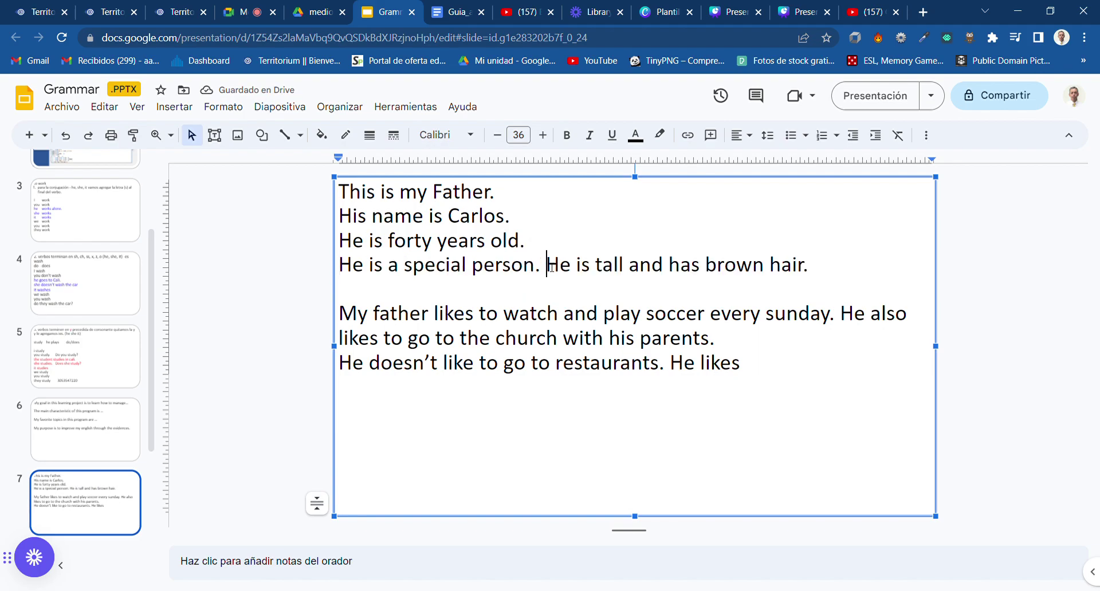
{"action": "key", "text": "Return"}
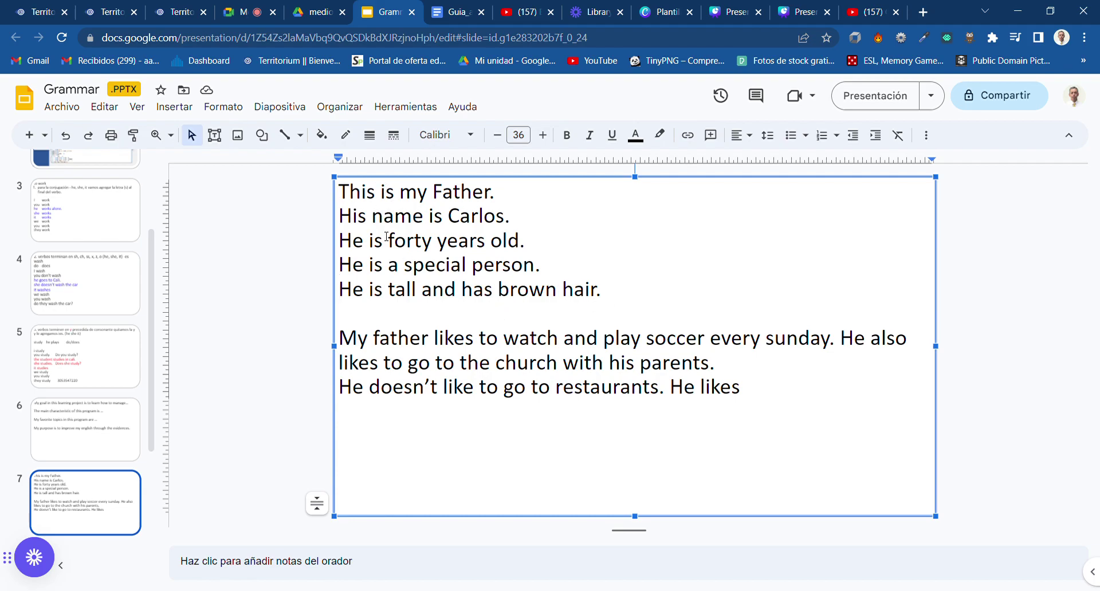
- Select the verb "has" in the hair sentence, and rejoin the opening sentences into two lines, the second starting with "He is a special person."
{"action": "double_click", "coordinate": [474, 298]}
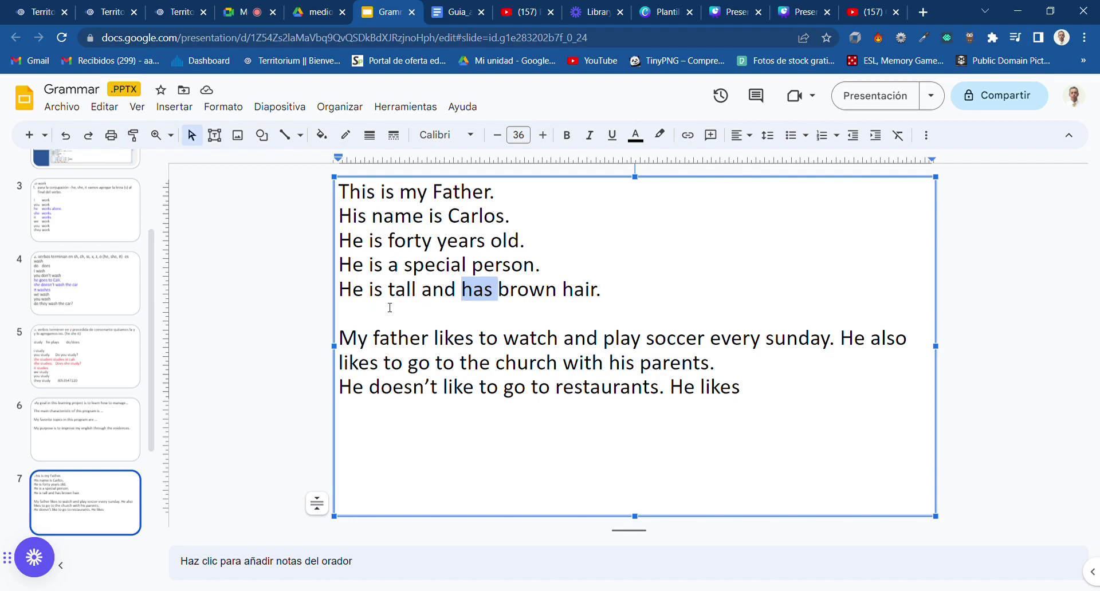
{"action": "left_click", "coordinate": [343, 227]}
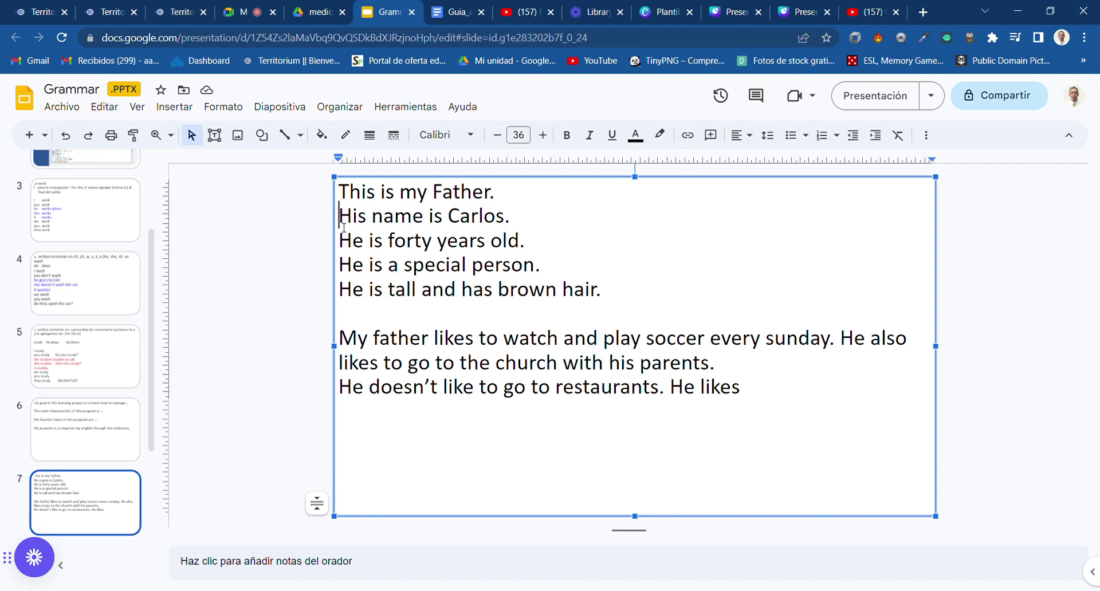
{"action": "key", "text": "BackSpace"}
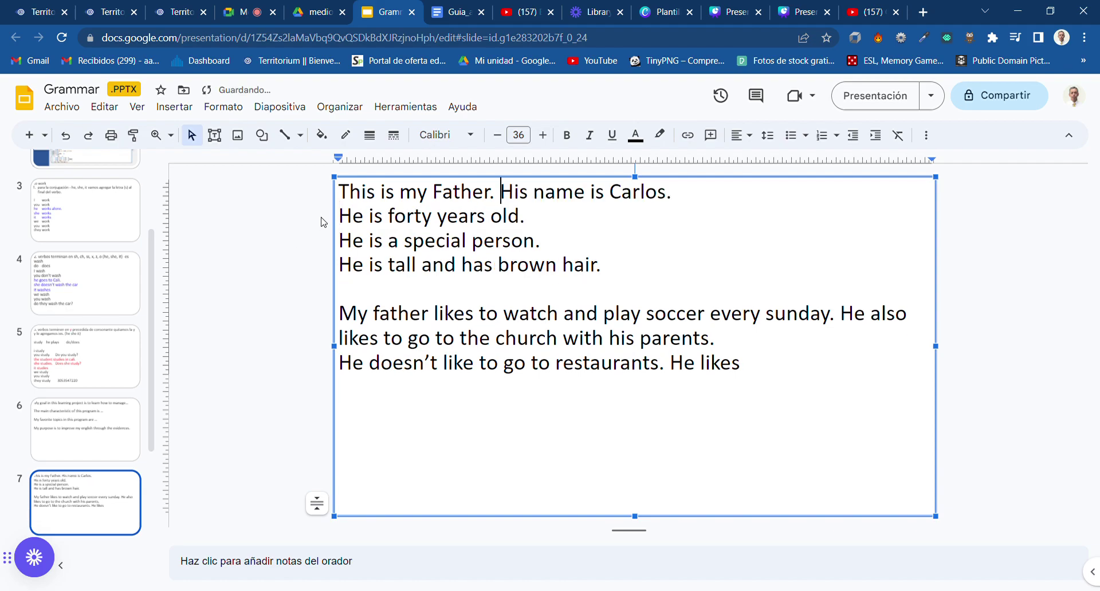
{"action": "left_click", "coordinate": [346, 220]}
{"action": "key", "text": "BackSpace"}
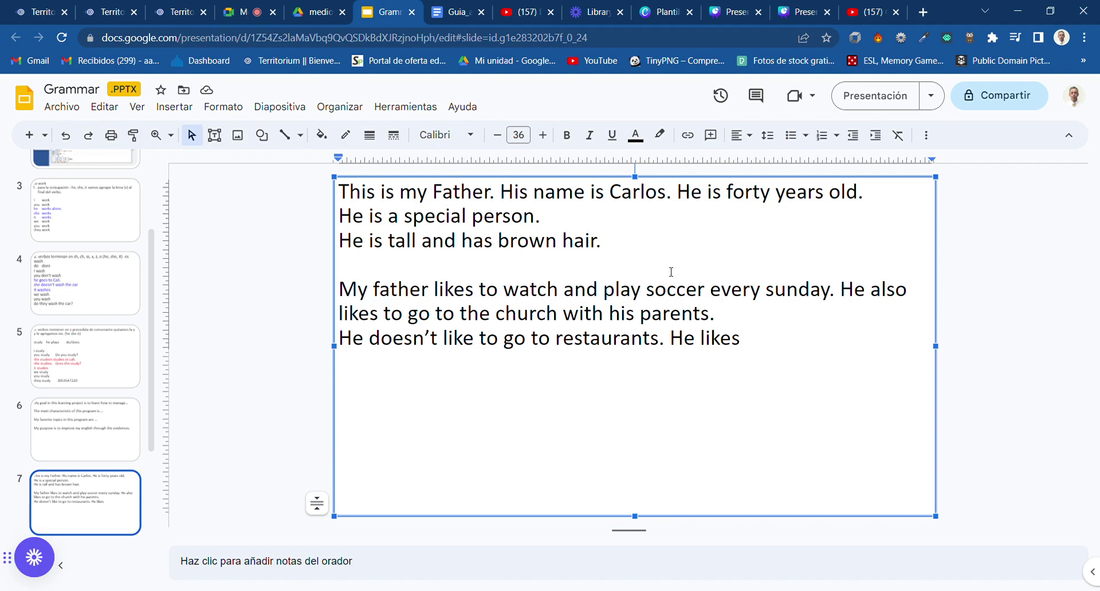
{"action": "left_click", "coordinate": [344, 241]}
{"action": "key", "text": "BackSpace"}
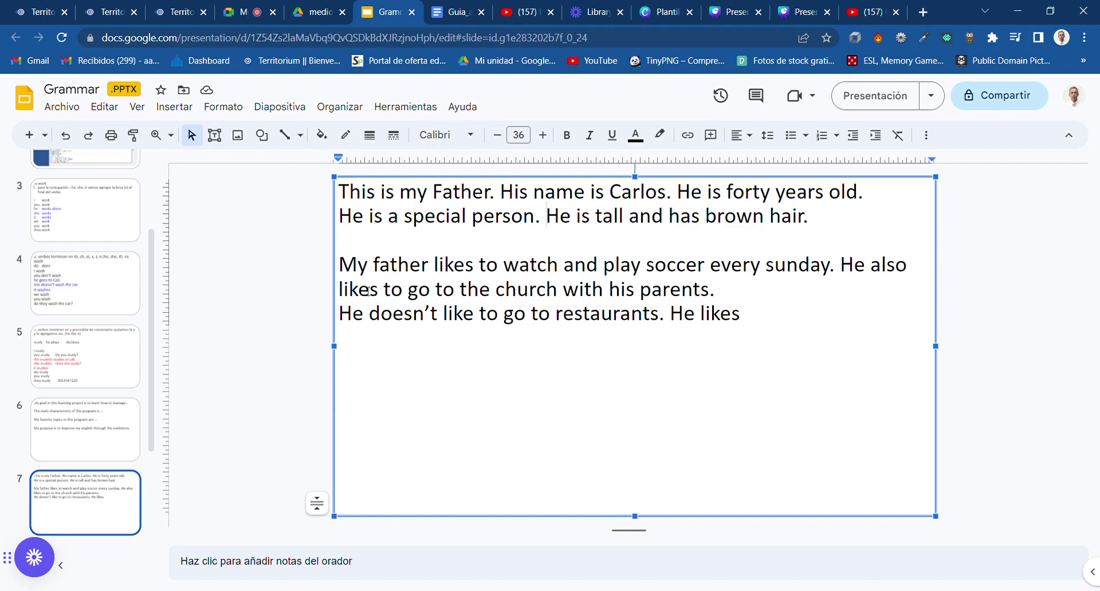
- Select the verb "likes" in the soccer sentence, and admit the participant requesting to join the Google Meet call, returning to the Grammar presentation
{"action": "double_click", "coordinate": [459, 270]}
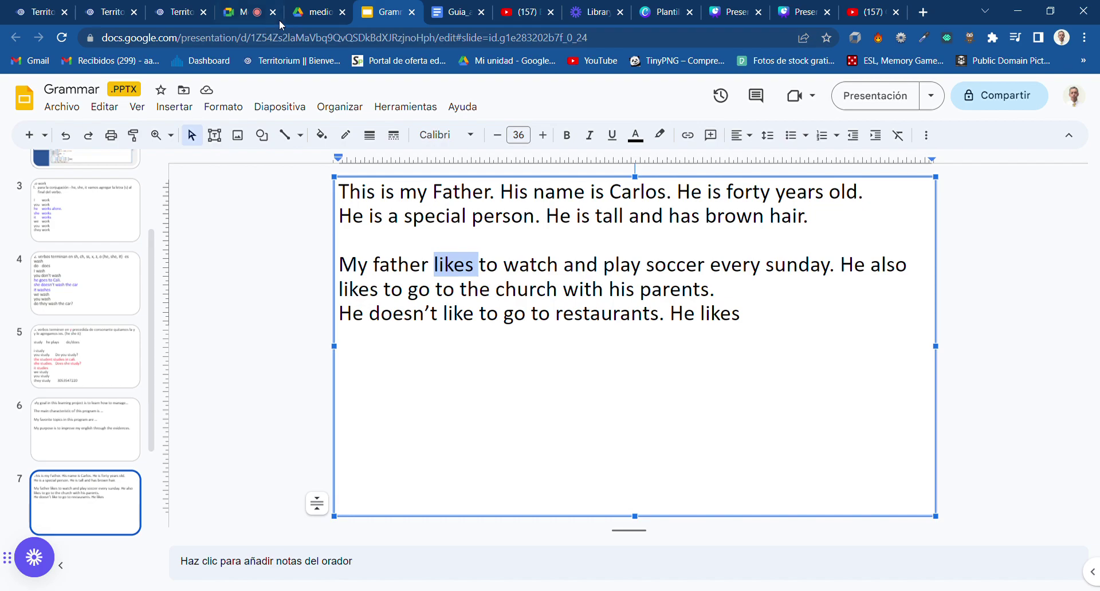
{"action": "left_click", "coordinate": [248, 17]}
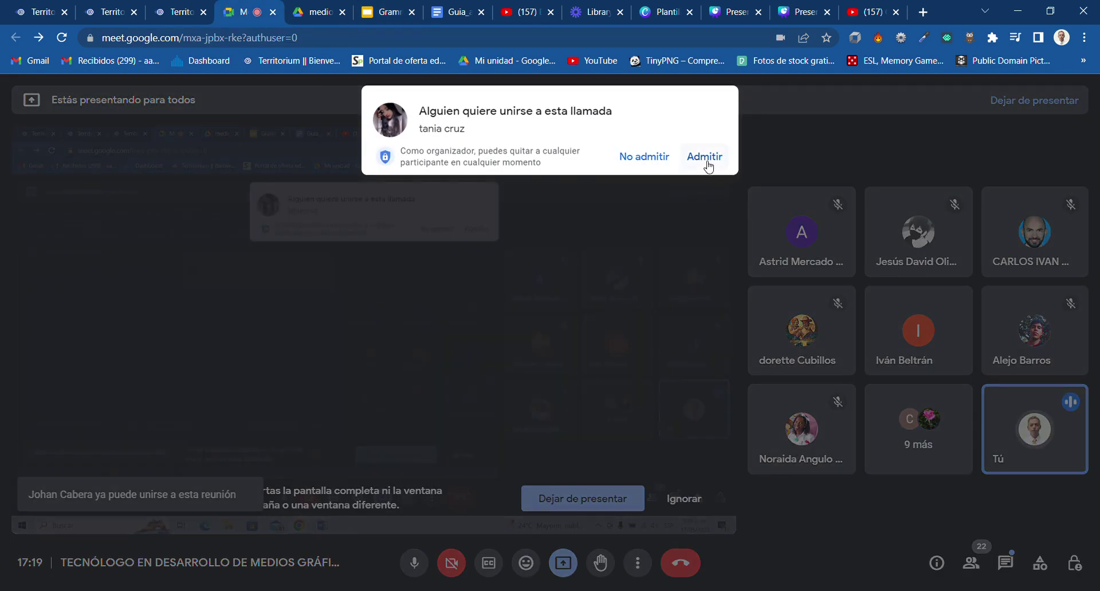
{"action": "left_click", "coordinate": [706, 158]}
{"action": "left_click", "coordinate": [387, 12]}
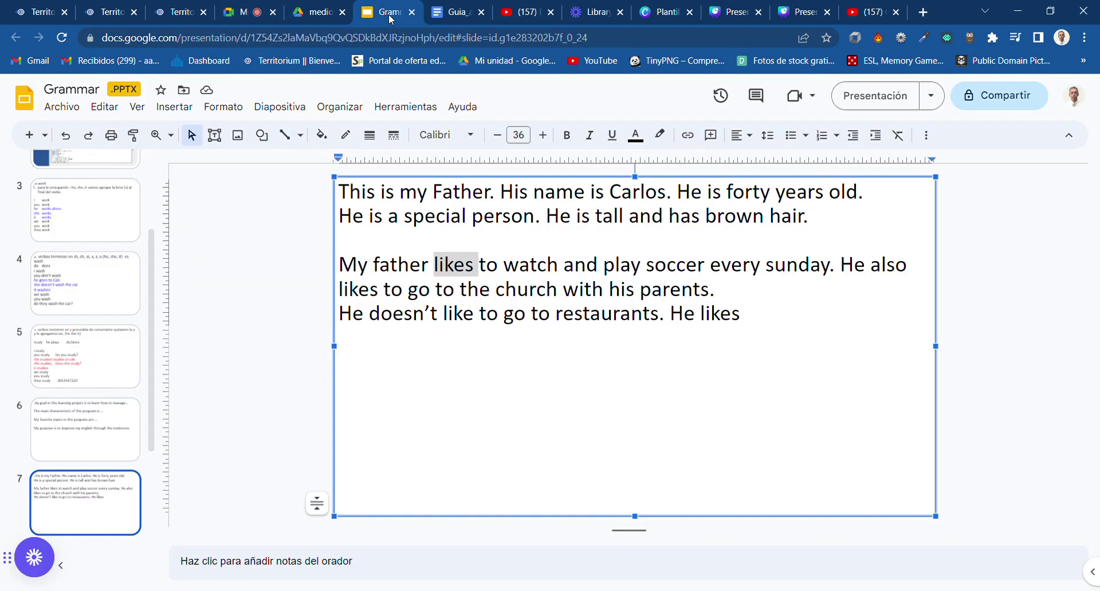
- Remove and retype the final "s" of "likes" in the soccer sentence several times to demonstrate the third-person ending
{"action": "left_click", "coordinate": [476, 268]}
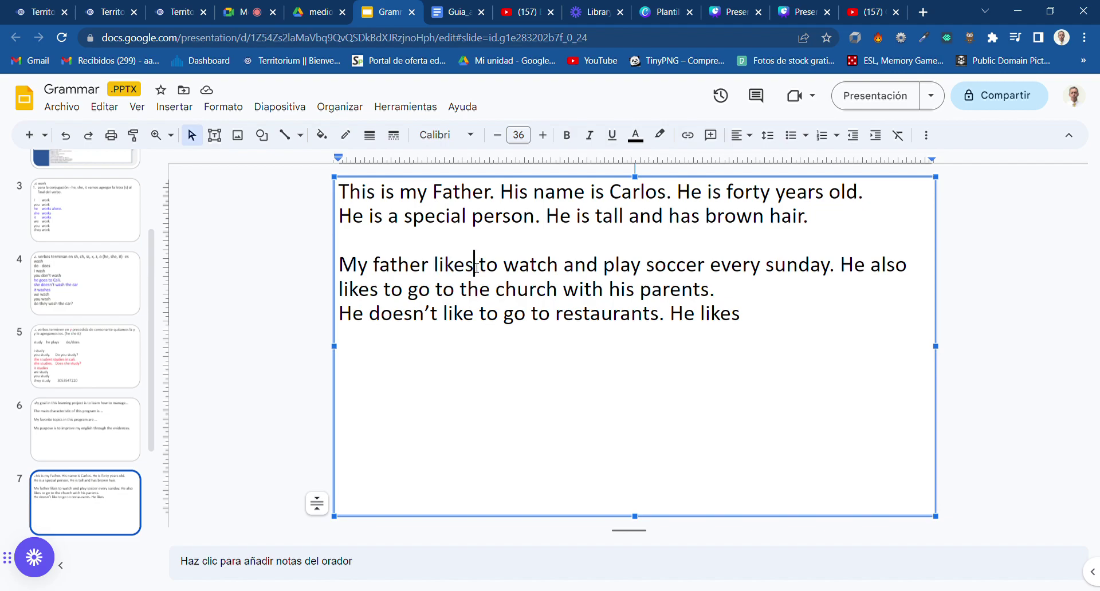
{"action": "key", "text": "BackSpace"}
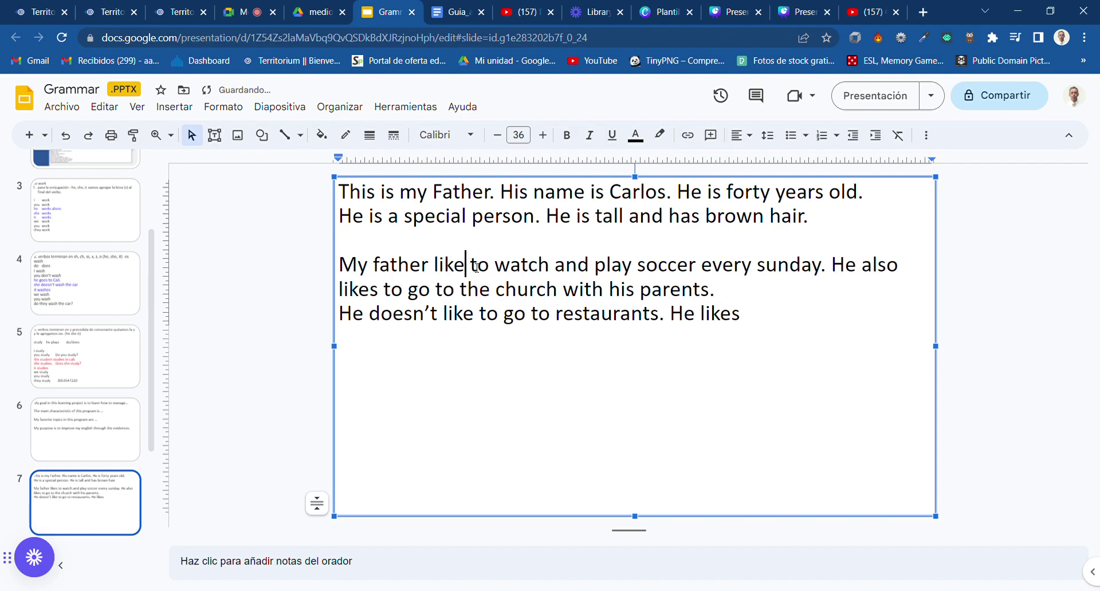
{"action": "type", "text": "s"}
{"action": "key", "text": "BackSpace"}
{"action": "type", "text": "s"}
{"action": "key", "text": "BackSpace"}
{"action": "type", "text": "s"}
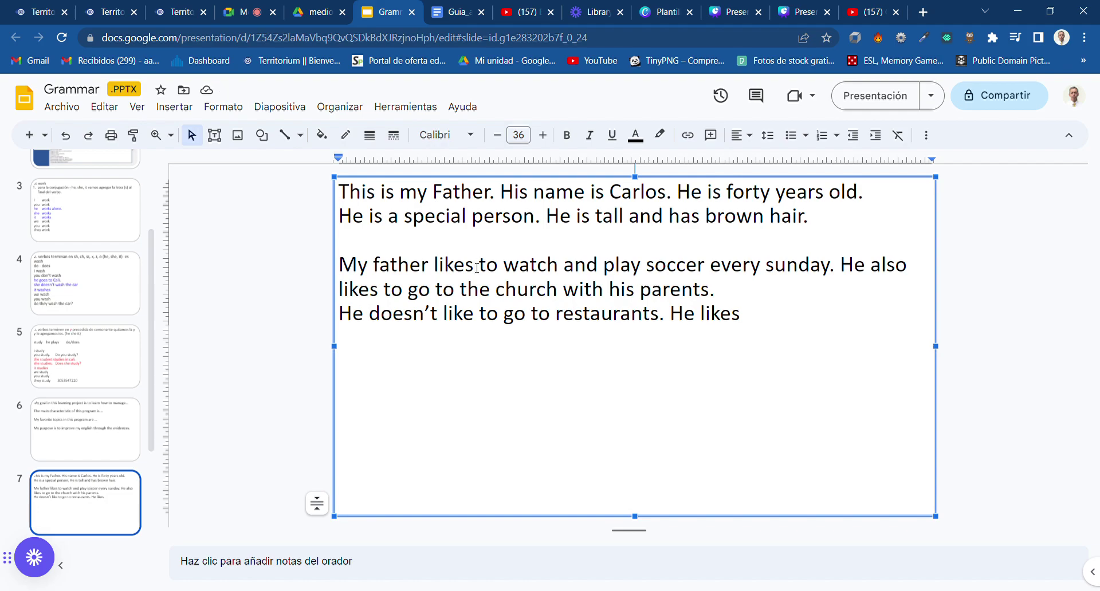
{"action": "key", "text": "BackSpace"}
{"action": "type", "text": "s"}
- Start the "He also likes to go to the church" sentence on a new line, and add a blank line before the restaurants sentence
{"action": "left_click", "coordinate": [849, 271]}
{"action": "key", "text": "Return"}
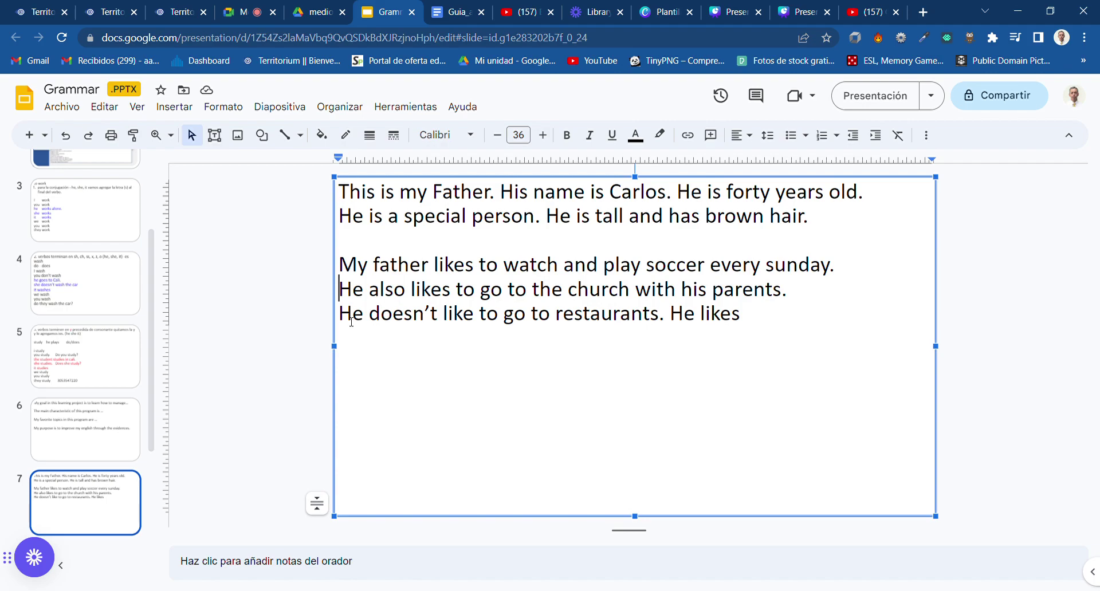
{"action": "key", "text": "Down"}
{"action": "key", "text": "Return"}
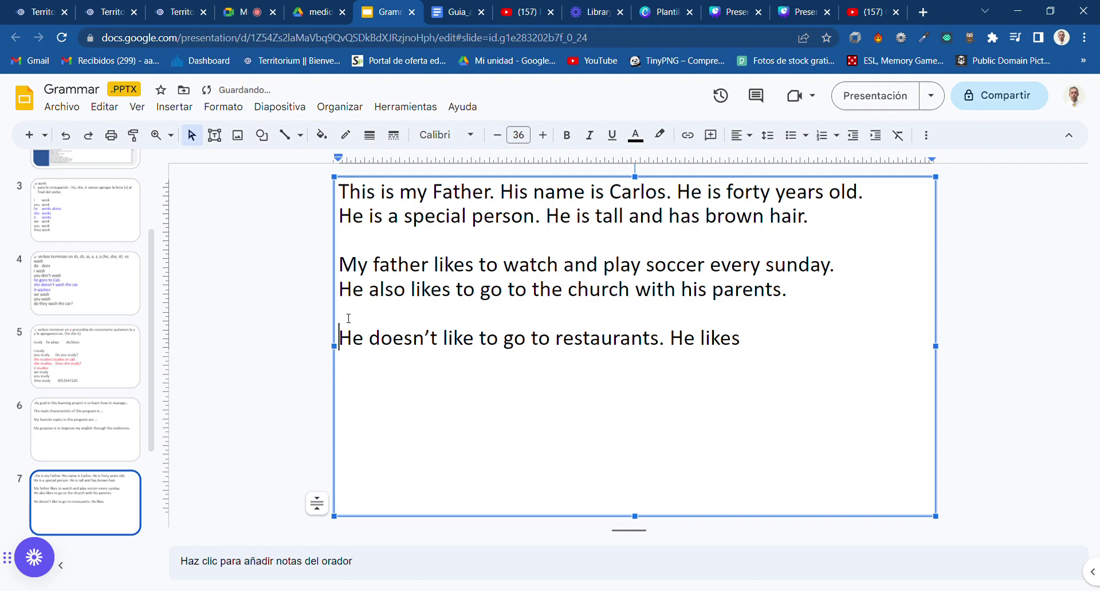
- Add a separate paragraph below the restaurants sentence reading "He doesn't like going to"
{"action": "left_click", "coordinate": [369, 343]}
{"action": "left_click_drag", "start_coordinate": [369, 342], "coordinate": [442, 342]}
{"action": "key", "text": "Return"}
{"action": "key", "text": "Return"}
{"action": "type", "text": "He doe"}
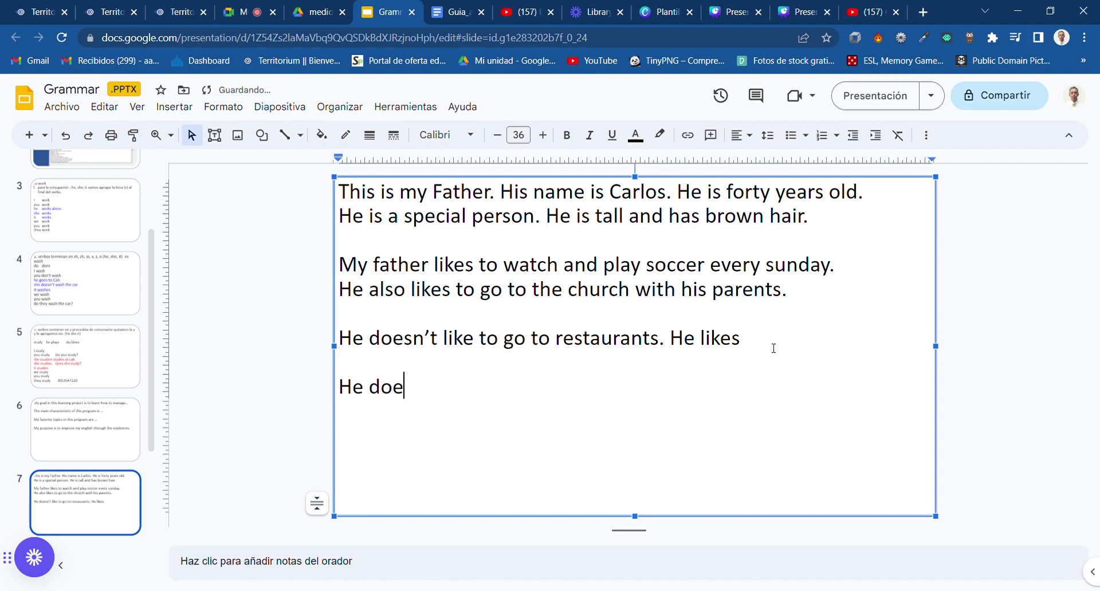
{"action": "type", "text": "sn't like going to"}
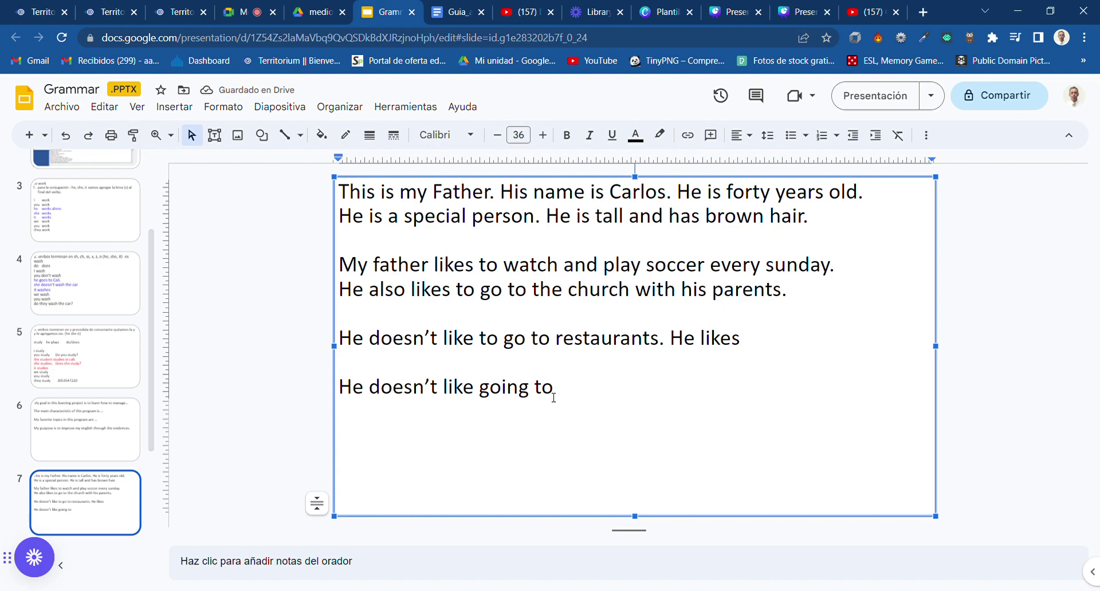
- Replace "going to" in the last line with "playing video games."
{"action": "key", "text": "BackSpace"}
{"action": "key", "text": "BackSpace"}
{"action": "key", "text": "BackSpace"}
{"action": "key", "text": "BackSpace"}
{"action": "key", "text": "BackSpace"}
{"action": "key", "text": "BackSpace"}
{"action": "key", "text": "BackSpace"}
{"action": "key", "text": "BackSpace"}
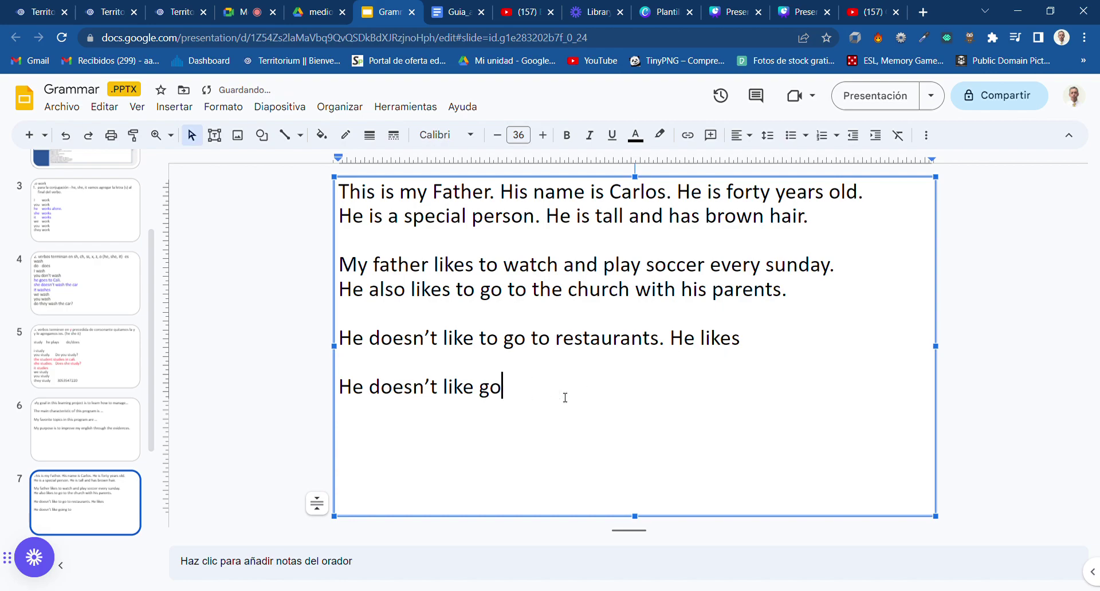
{"action": "type", "text": "playing video "}
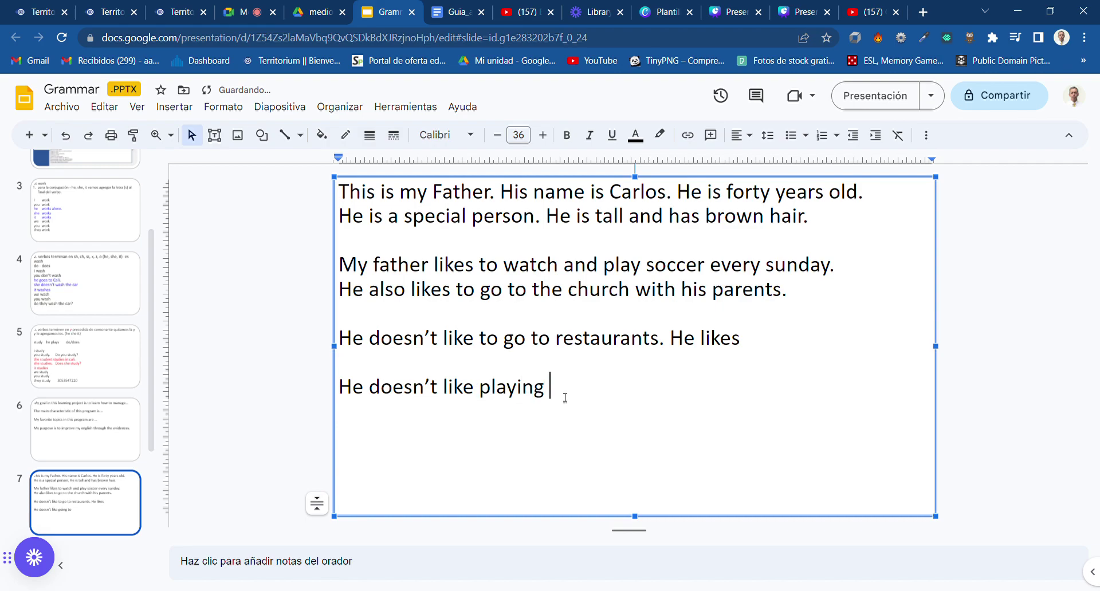
{"action": "type", "text": "games."}
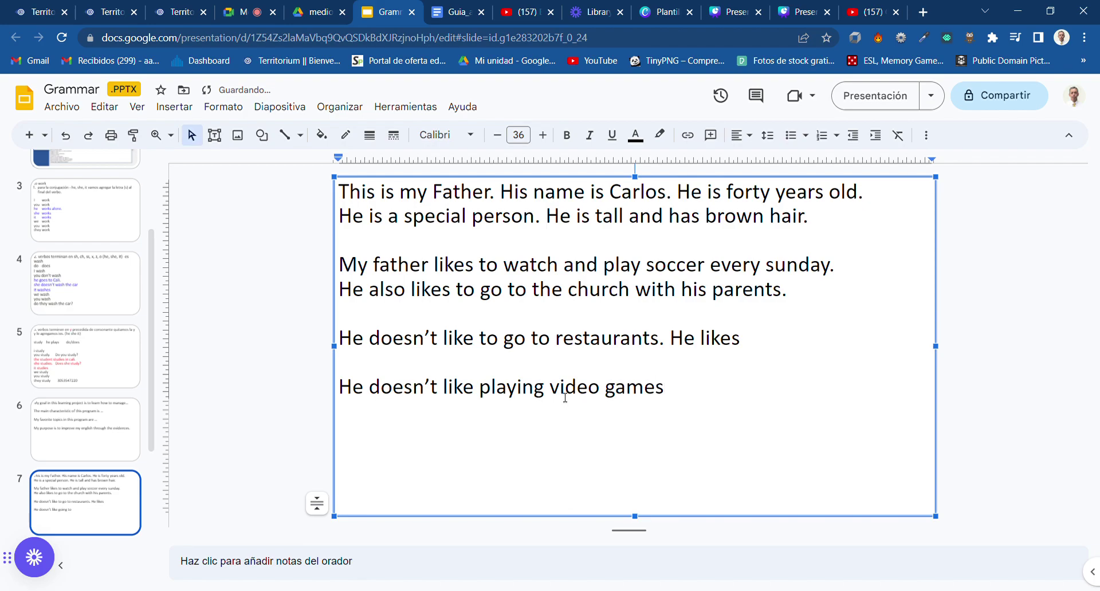
- Admit the next participant asking to join the Google Meet call, and switch back to the Grammar slides
{"action": "left_click", "coordinate": [240, 13]}
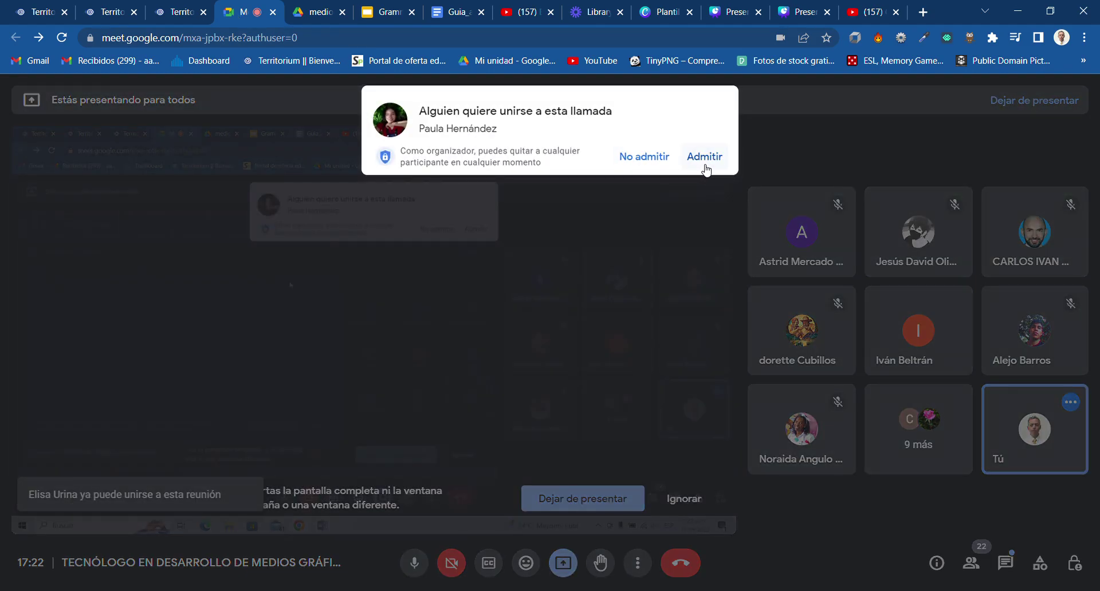
{"action": "left_click", "coordinate": [704, 166]}
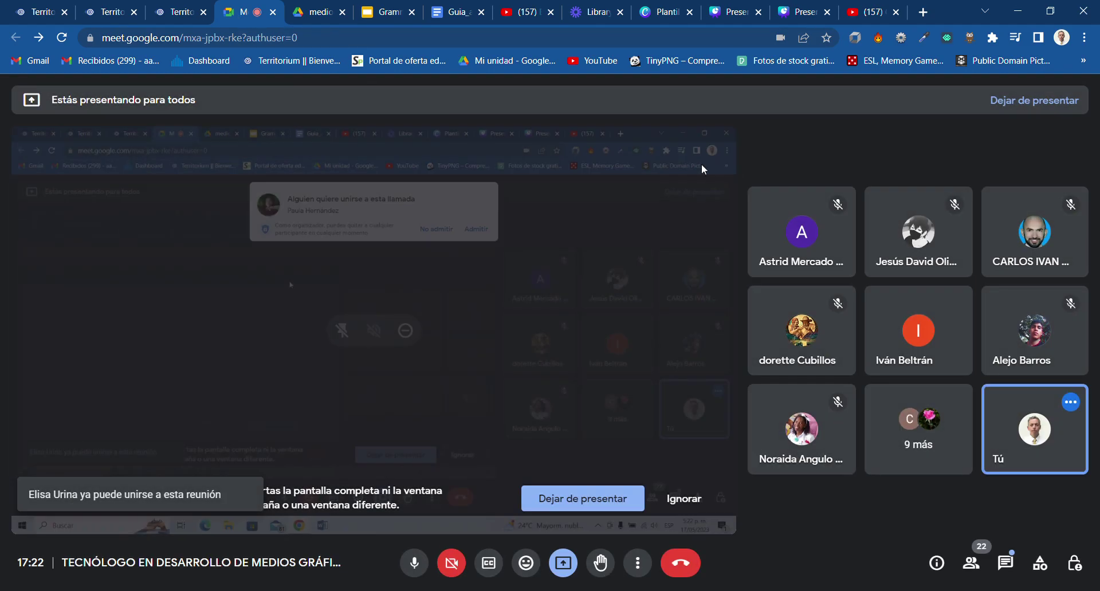
{"action": "left_click", "coordinate": [384, 10]}
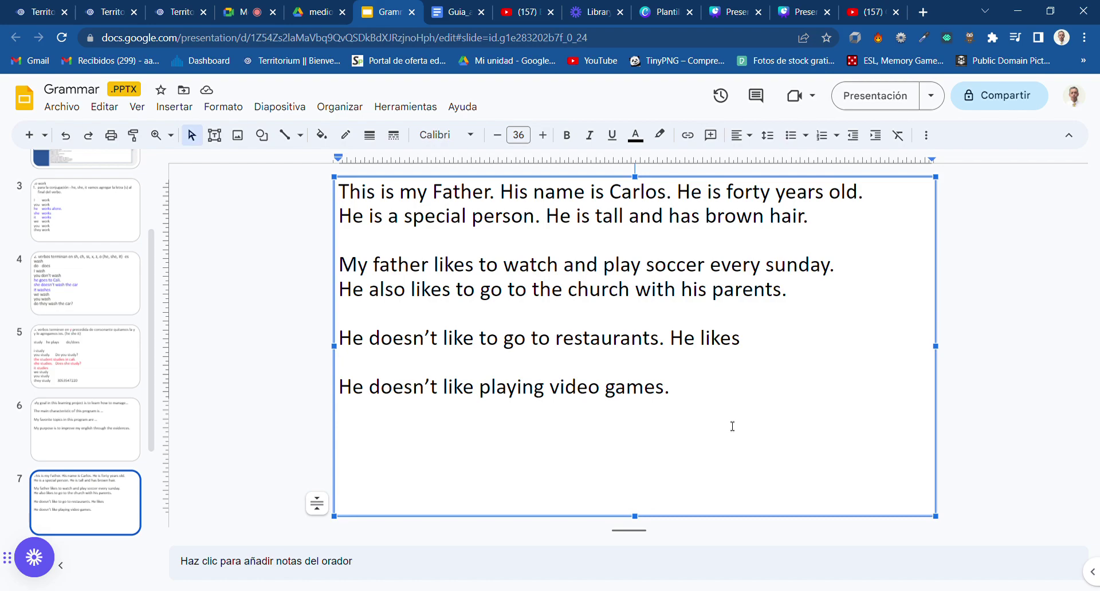
- Add two line breaks after the video games sentence, and review the evidence instructions in the Guia document before returning to the Grammar presentation
{"action": "key", "text": "Return"}
{"action": "key", "text": "Return"}
{"action": "left_click", "coordinate": [452, 13]}
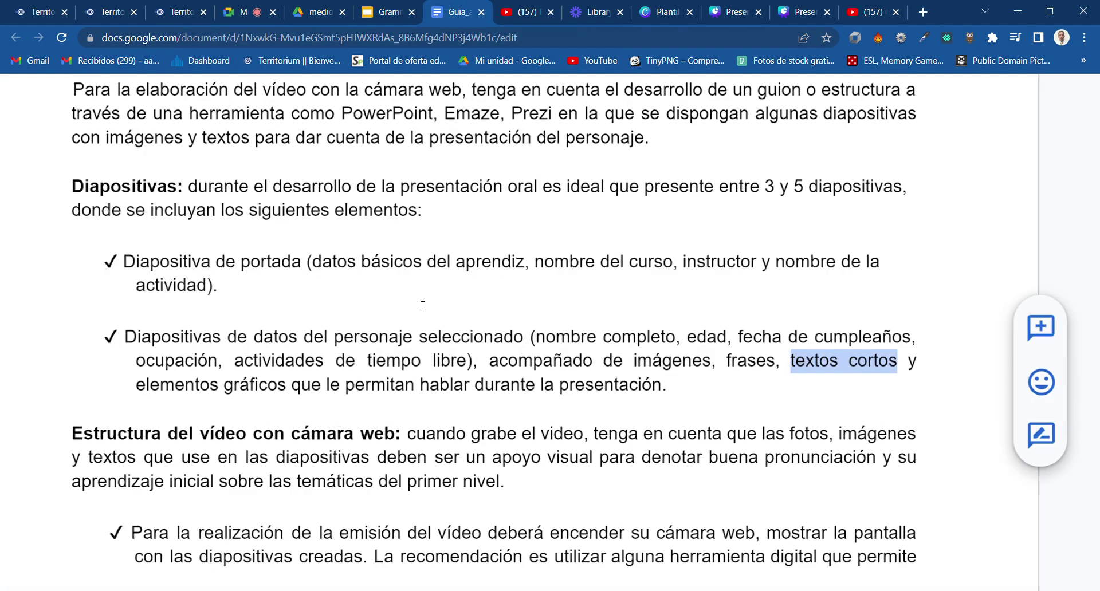
{"action": "scroll", "coordinate": [423, 305], "scroll_direction": "up", "scroll_amount": 1}
{"action": "scroll", "coordinate": [423, 306], "scroll_direction": "up", "scroll_amount": 2}
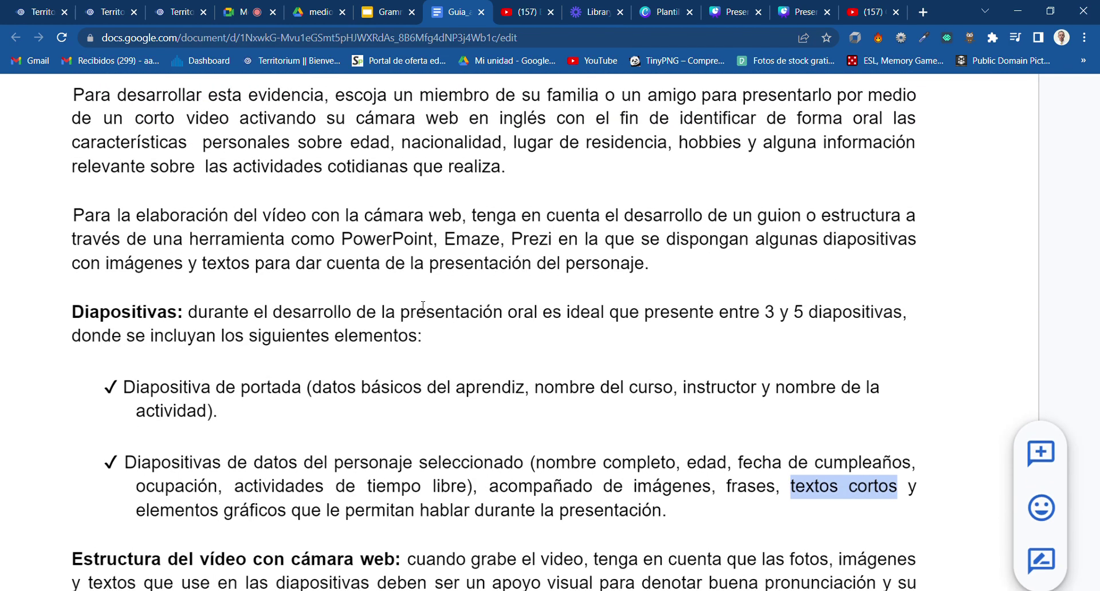
{"action": "scroll", "coordinate": [423, 305], "scroll_direction": "up", "scroll_amount": 1}
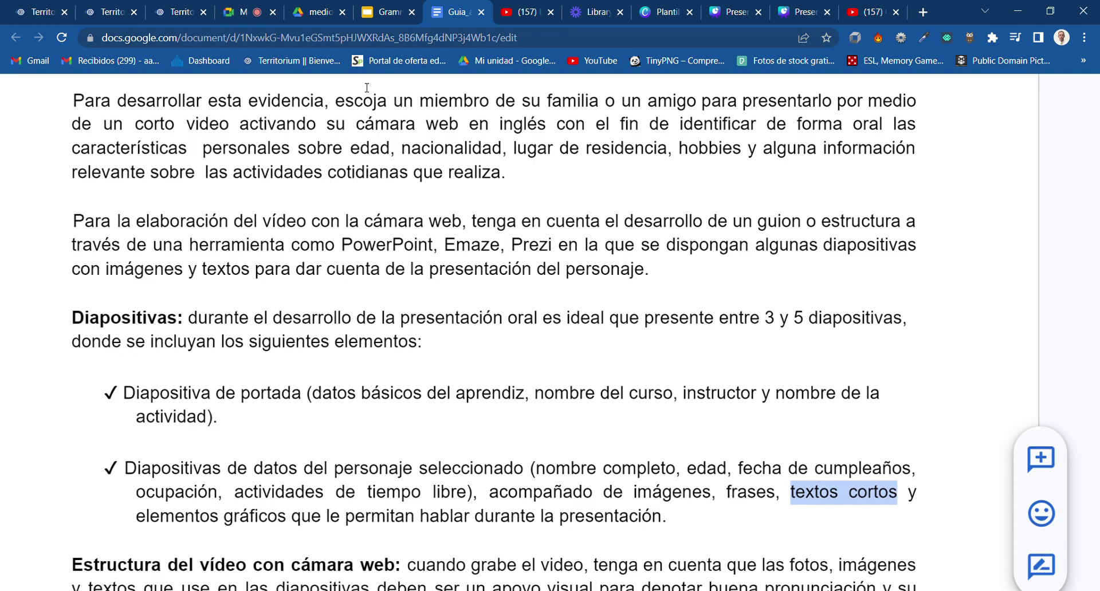
{"action": "left_click", "coordinate": [380, 15]}
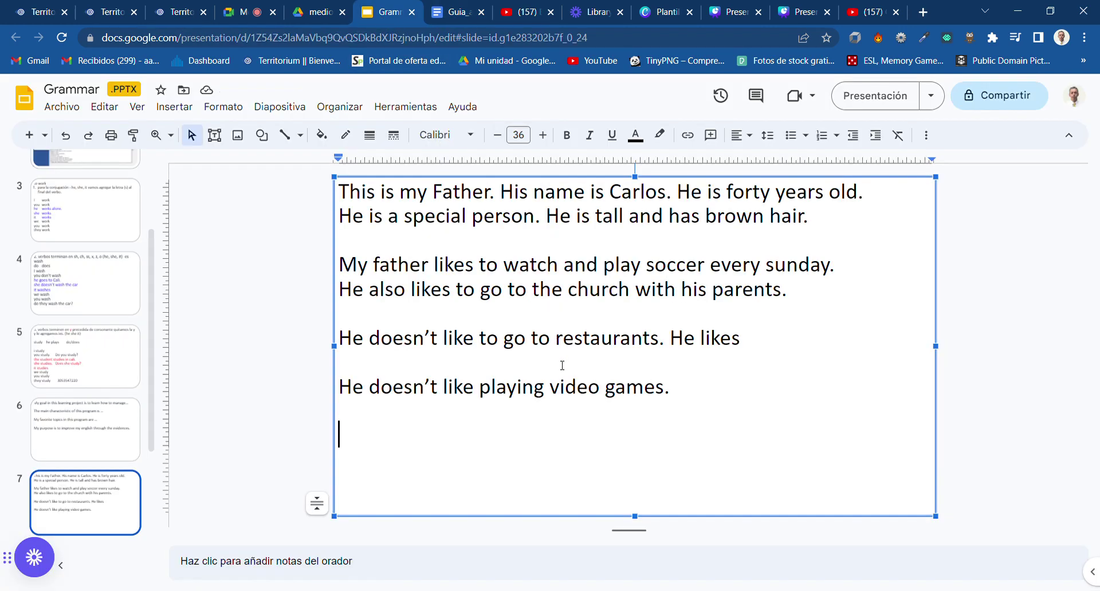
- Add a paragraph reading "My father gets up at 5 am. He takes a shower at 5:30. Then he gets dressed and has breakfast."
{"action": "type", "text": "My father gets up at 5"}
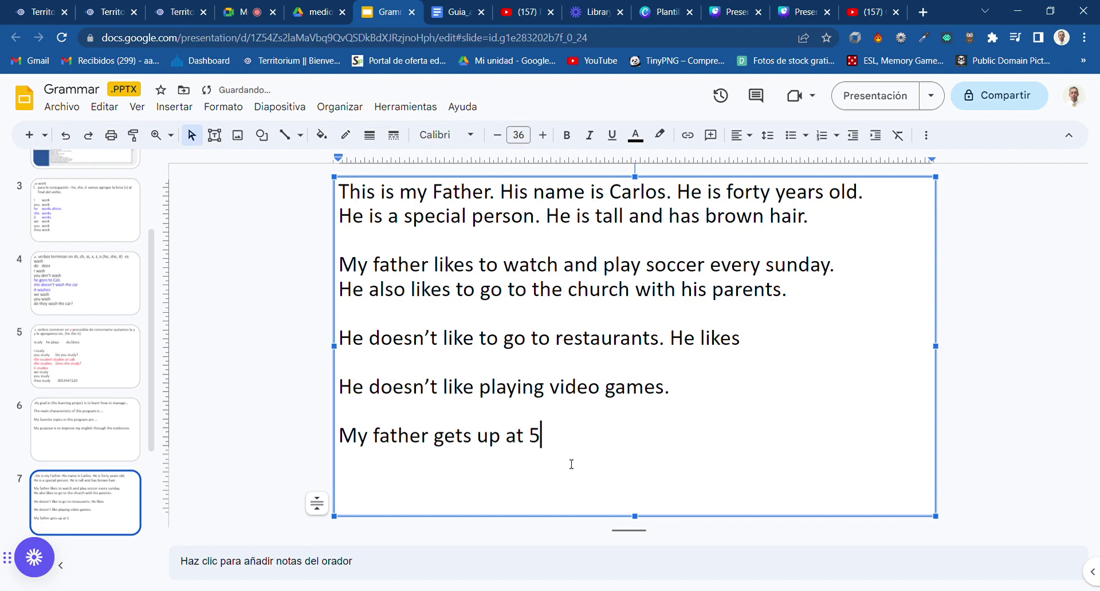
{"action": "type", "text": " am. He ta"}
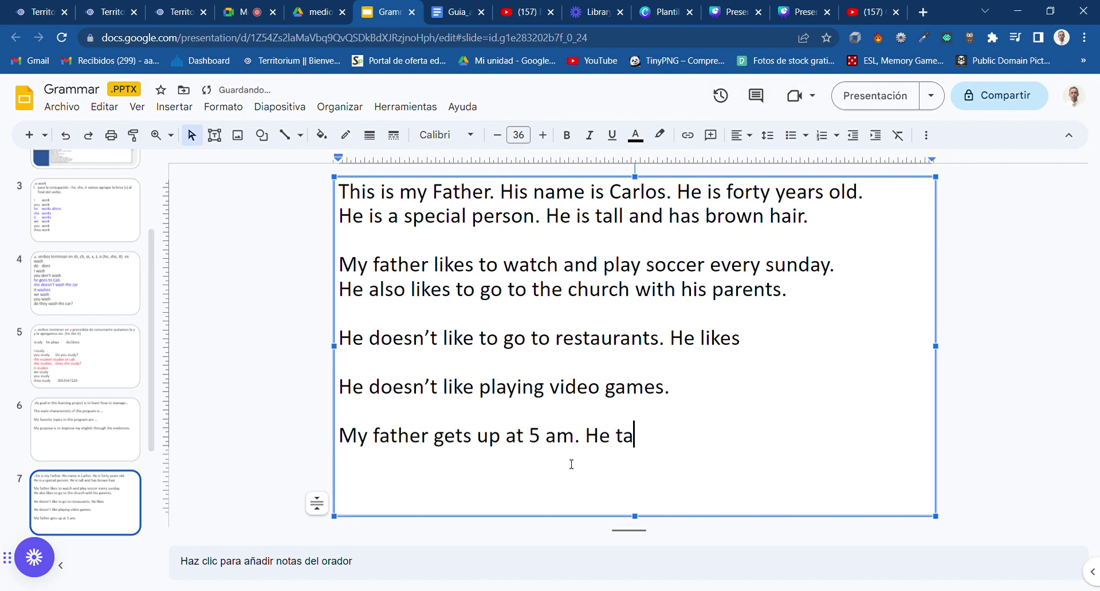
{"action": "type", "text": "kes a shower "}
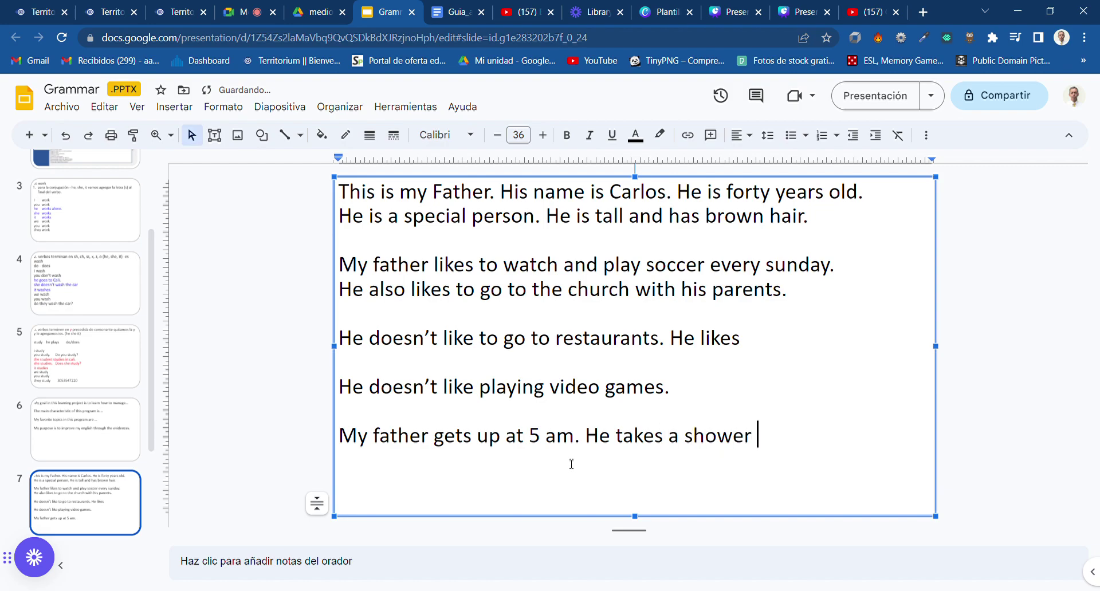
{"action": "type", "text": "at 5:30"}
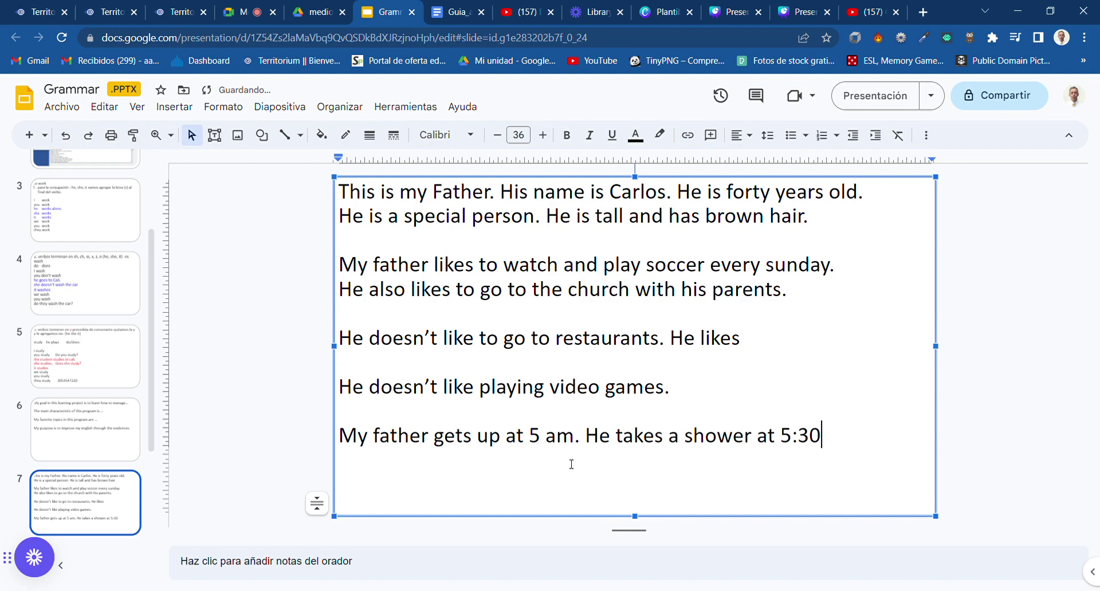
{"action": "type", "text": ". Then he "}
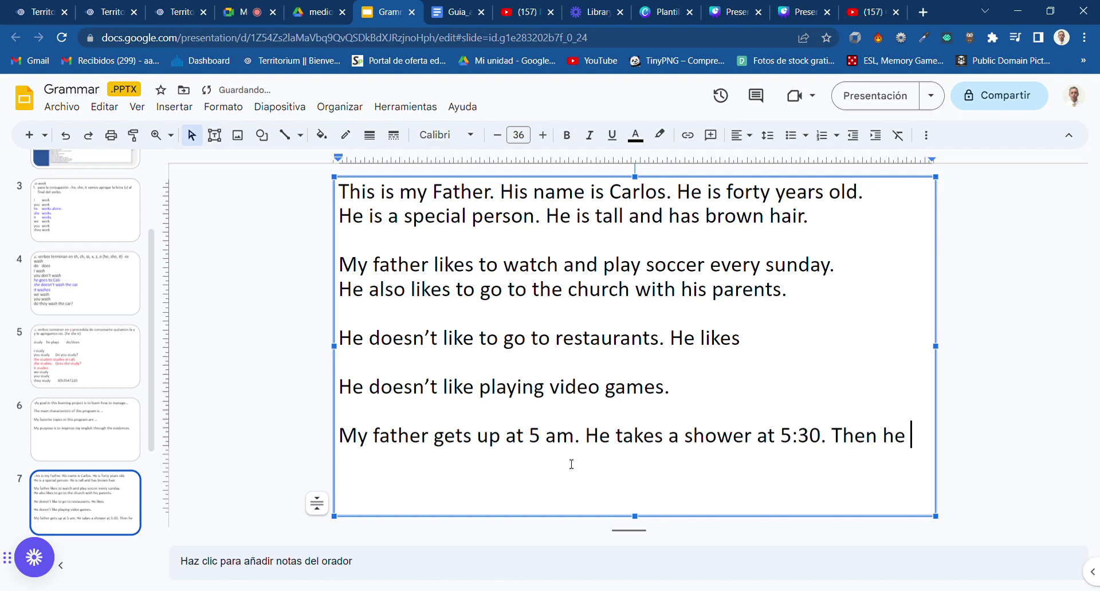
{"action": "type", "text": "gets dr"}
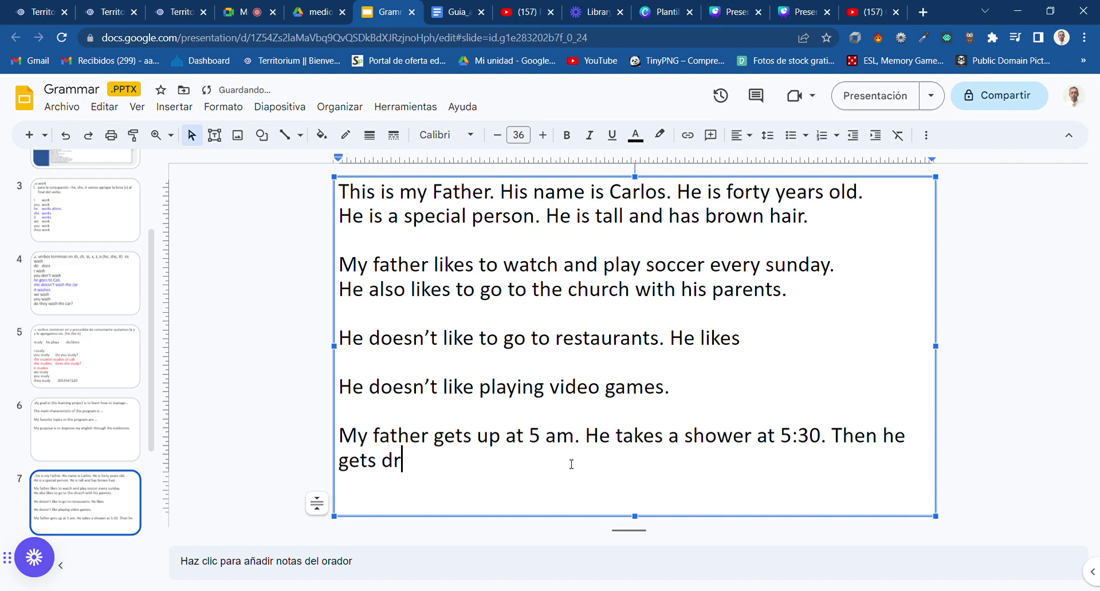
{"action": "type", "text": "essed and"}
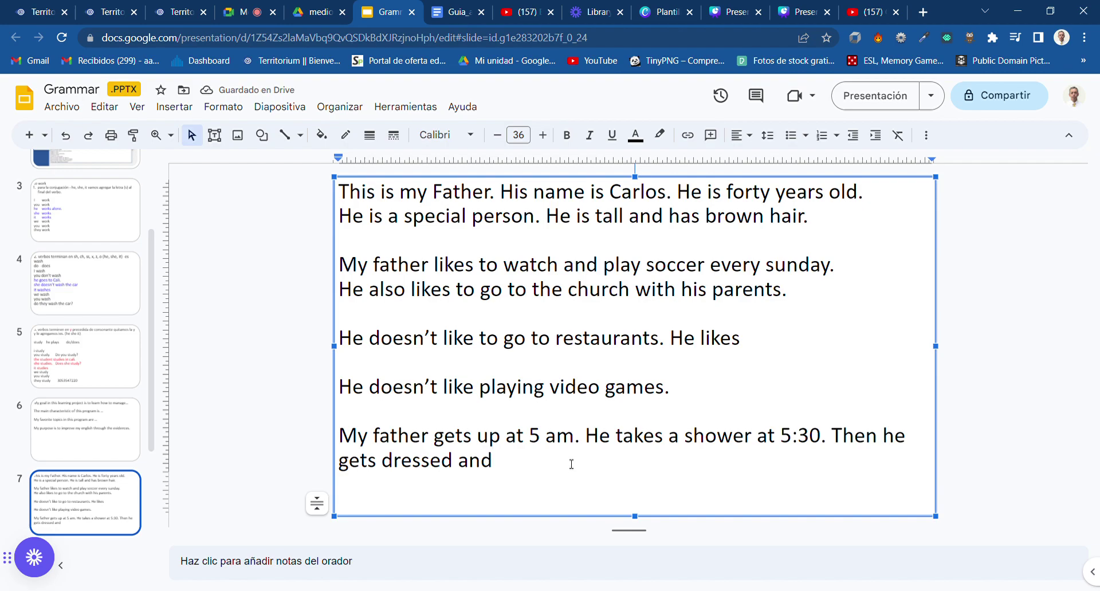
{"action": "type", "text": " has brea"}
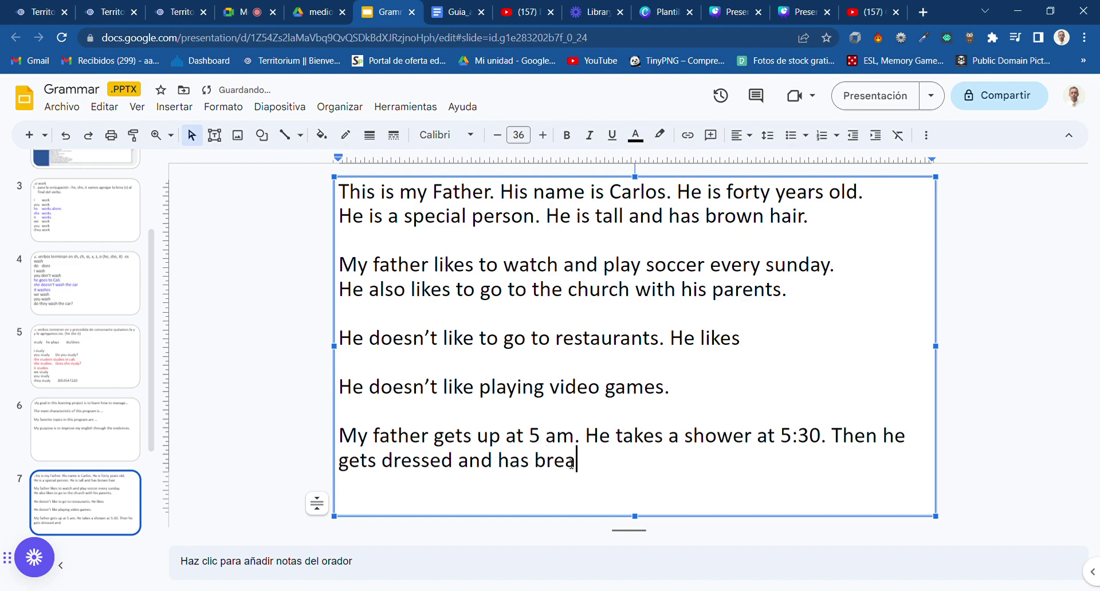
{"action": "type", "text": "kfast."}
- Add a line below the breakfast sentence reading "He goes to work at 8:00 o'clock."
{"action": "key", "text": "Return"}
{"action": "type", "text": "He goes to the"}
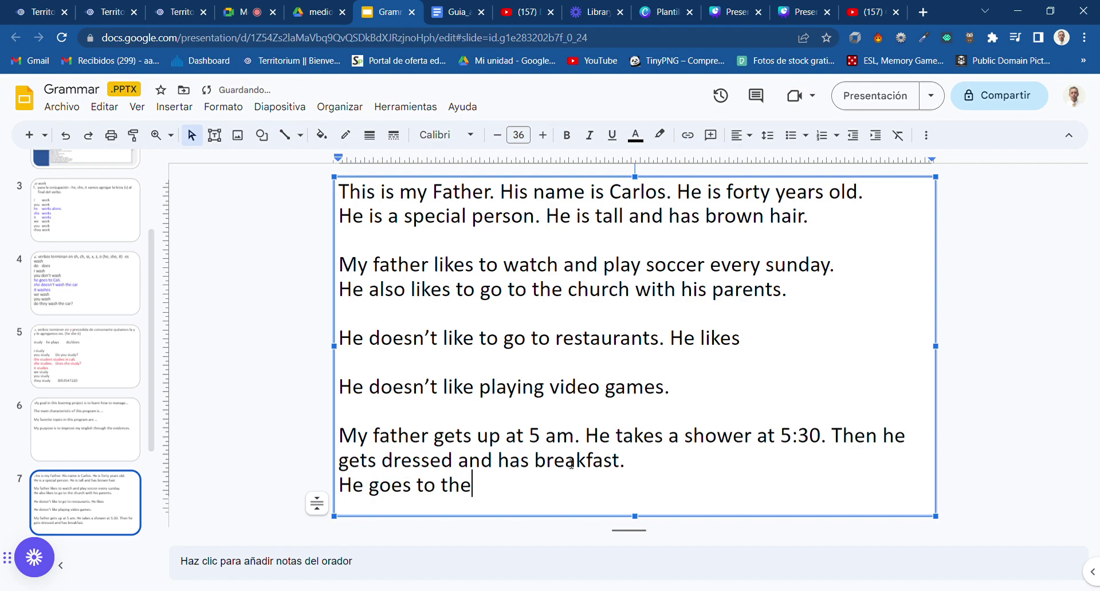
{"action": "key", "text": "BackSpace"}
{"action": "key", "text": "BackSpace"}
{"action": "key", "text": "BackSpace"}
{"action": "type", "text": "work at "}
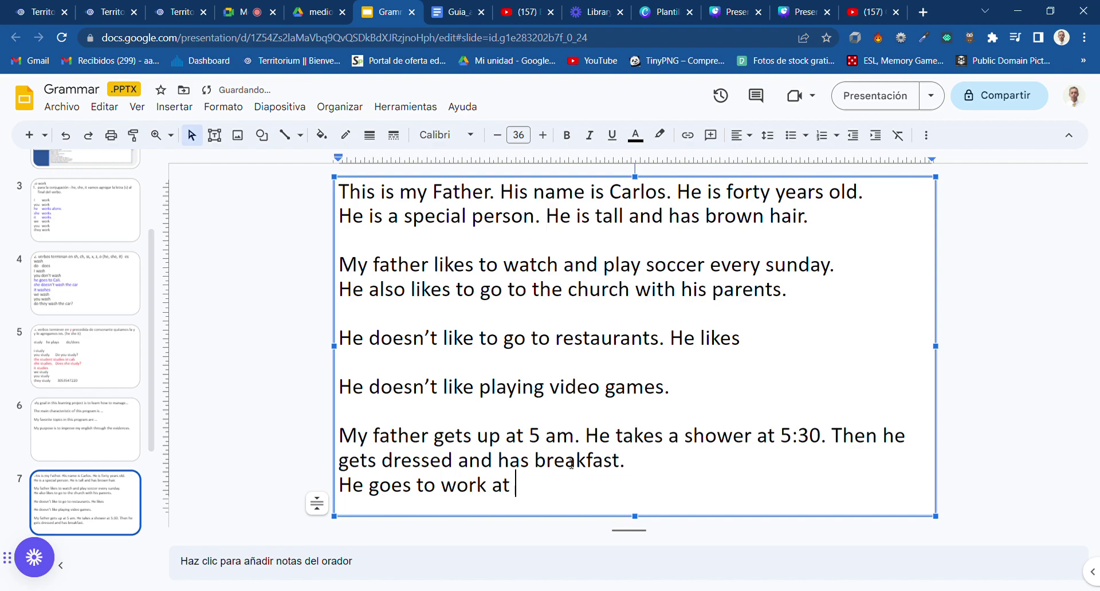
{"action": "type", "text": "8:00 am"}
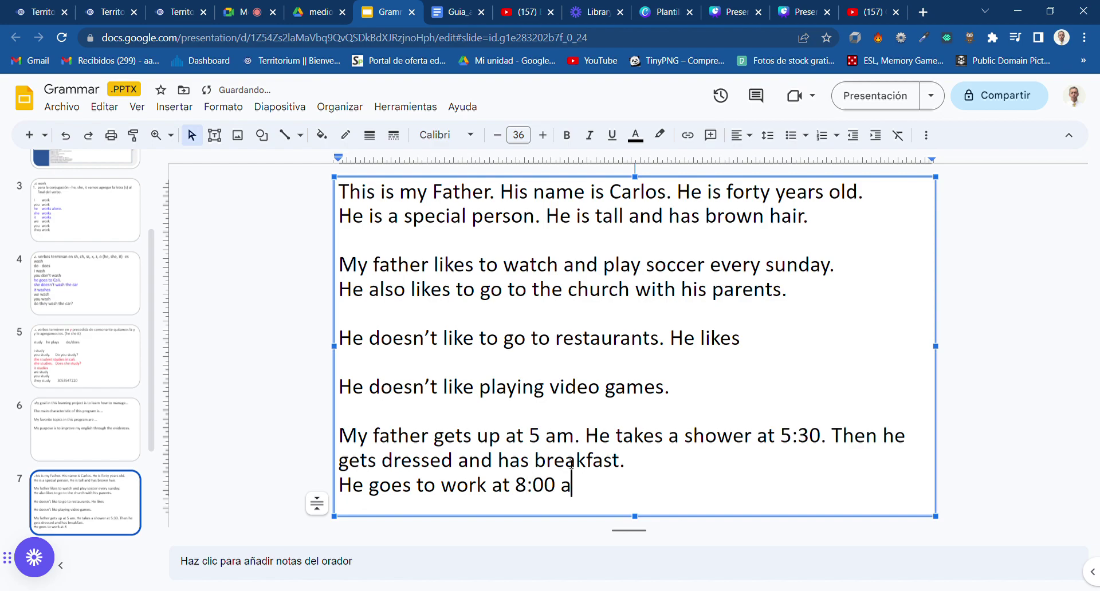
{"action": "key", "text": "BackSpace"}
{"action": "key", "text": "BackSpace"}
{"action": "type", "text": "o"}
{"action": "type", "text": "'cl"}
{"action": "type", "text": "ock"}
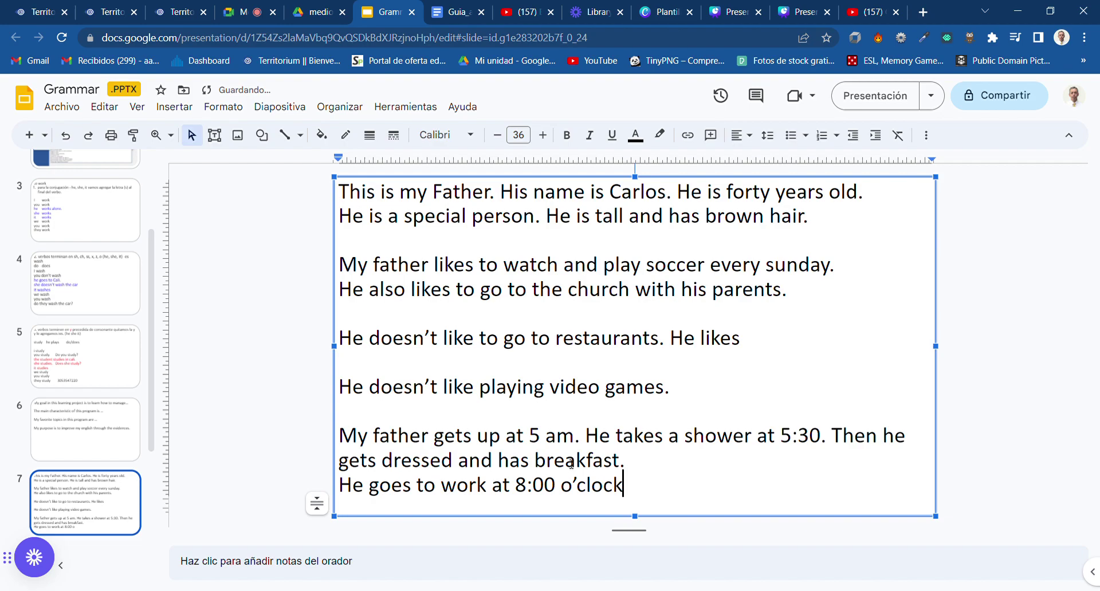
{"action": "type", "text": "."}
- Try the verb forms "get" in the getting-up sentence and "likes" after "doesn't" in the video games sentence, restoring the original wording each time
{"action": "key", "text": "BackSpace"}
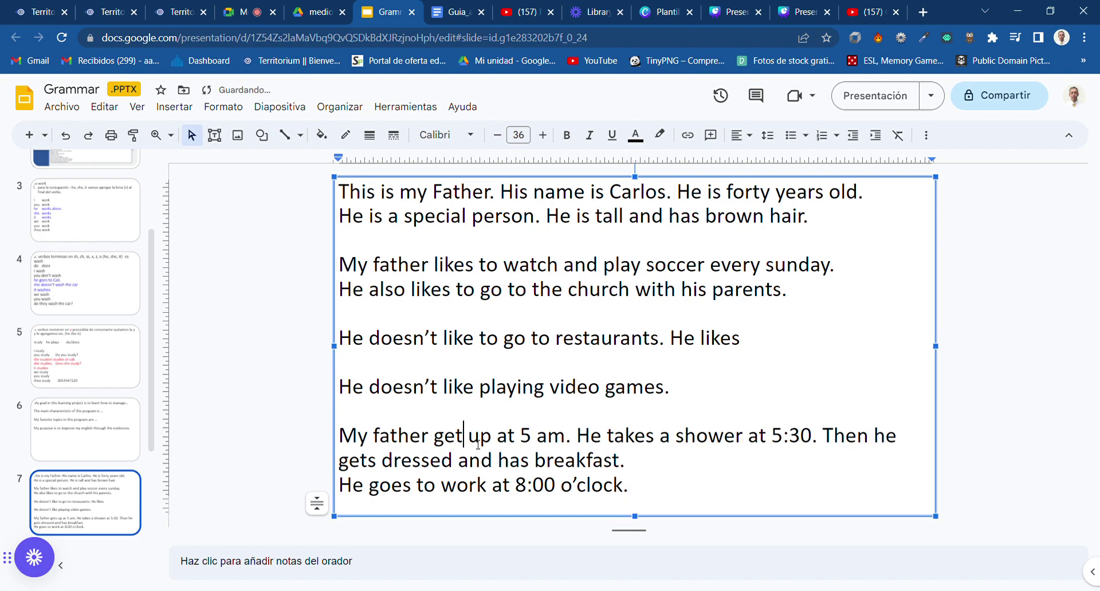
{"action": "type", "text": "s"}
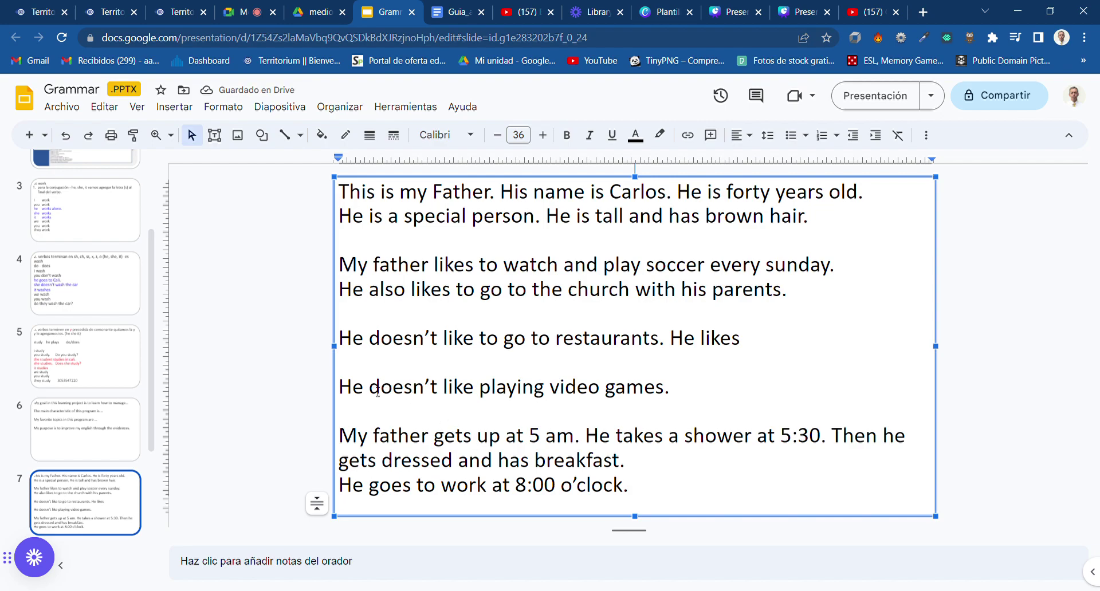
{"action": "left_click_drag", "start_coordinate": [368, 390], "coordinate": [480, 393]}
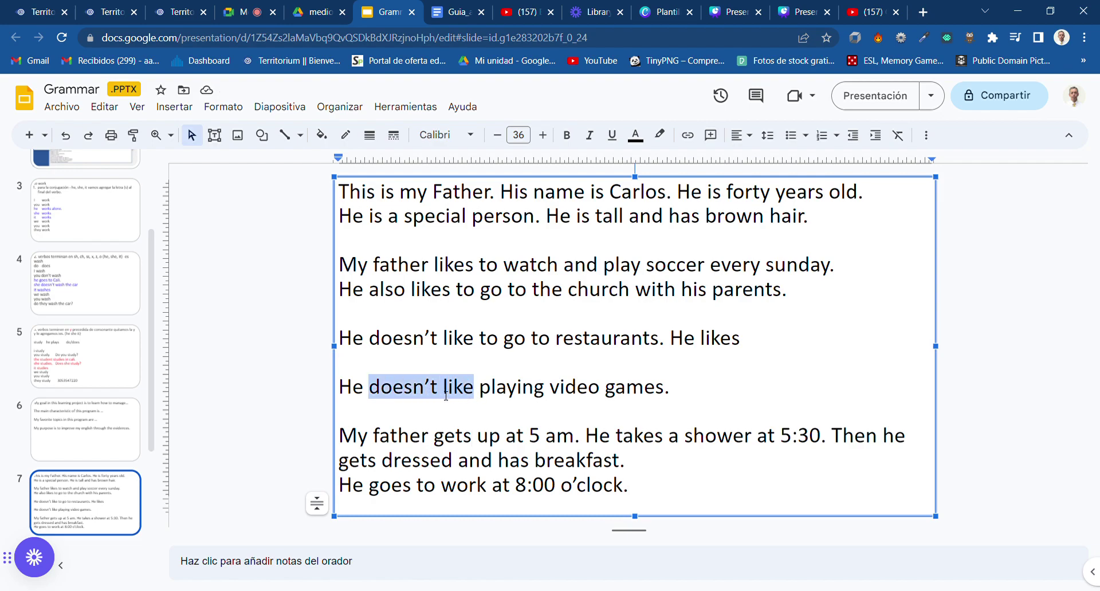
{"action": "key", "text": "Left"}
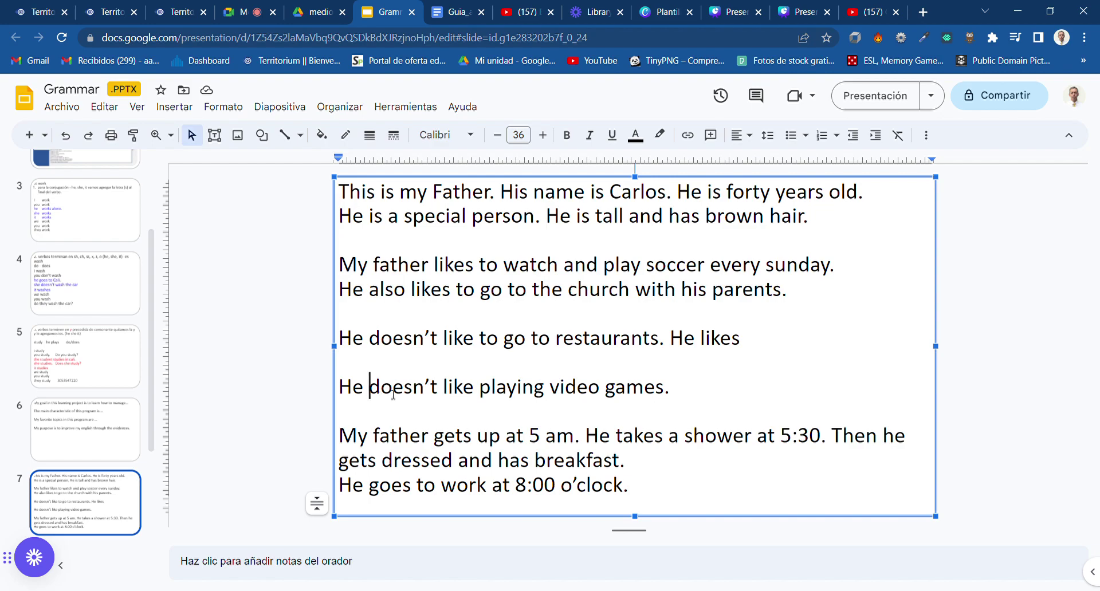
{"action": "double_click", "coordinate": [404, 392]}
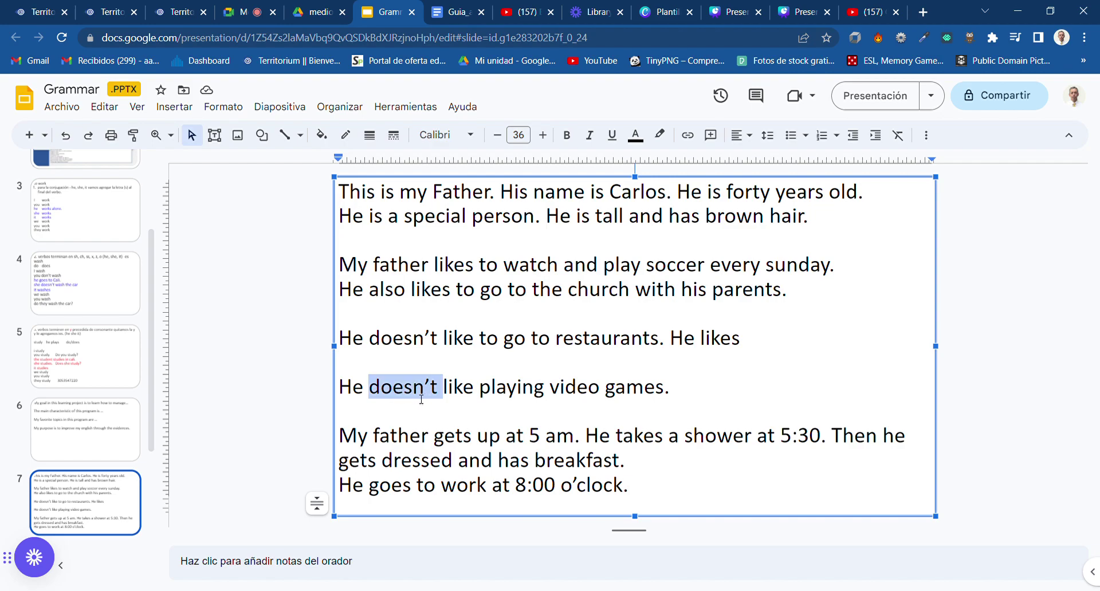
{"action": "left_click", "coordinate": [476, 393]}
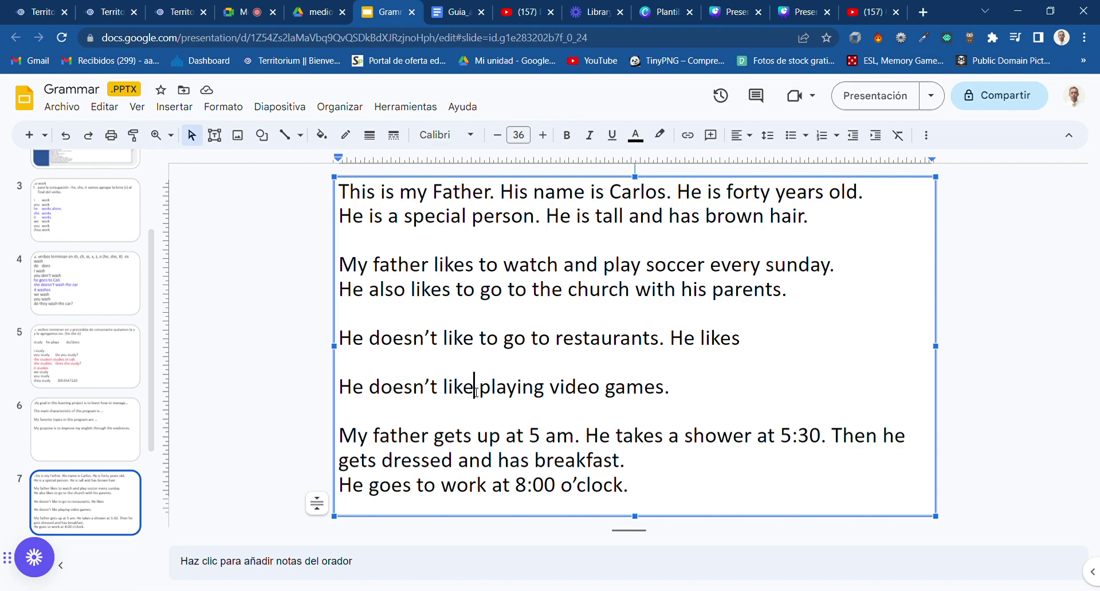
{"action": "type", "text": "s"}
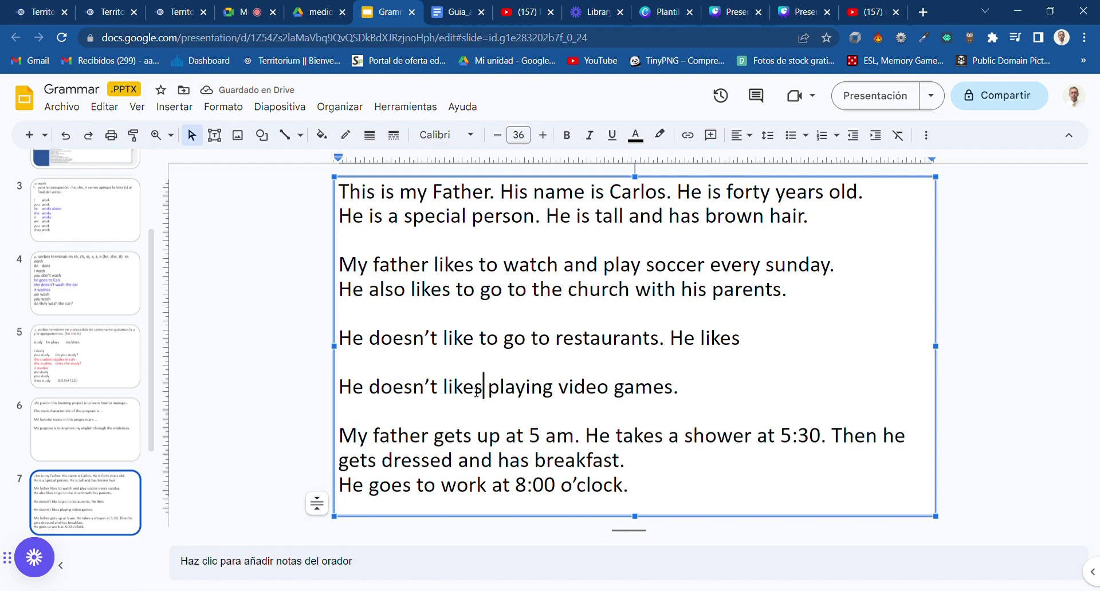
{"action": "key", "text": "BackSpace"}
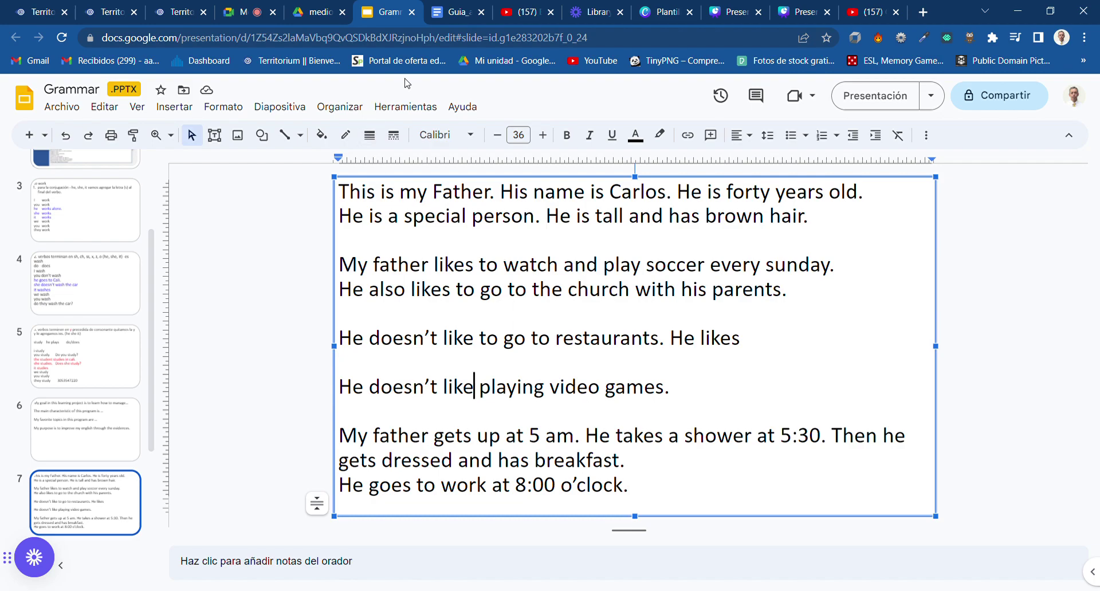
- Switch to the Guia document and examine the requirements for the slides and the structure of the webcam video
{"action": "left_click", "coordinate": [453, 15]}
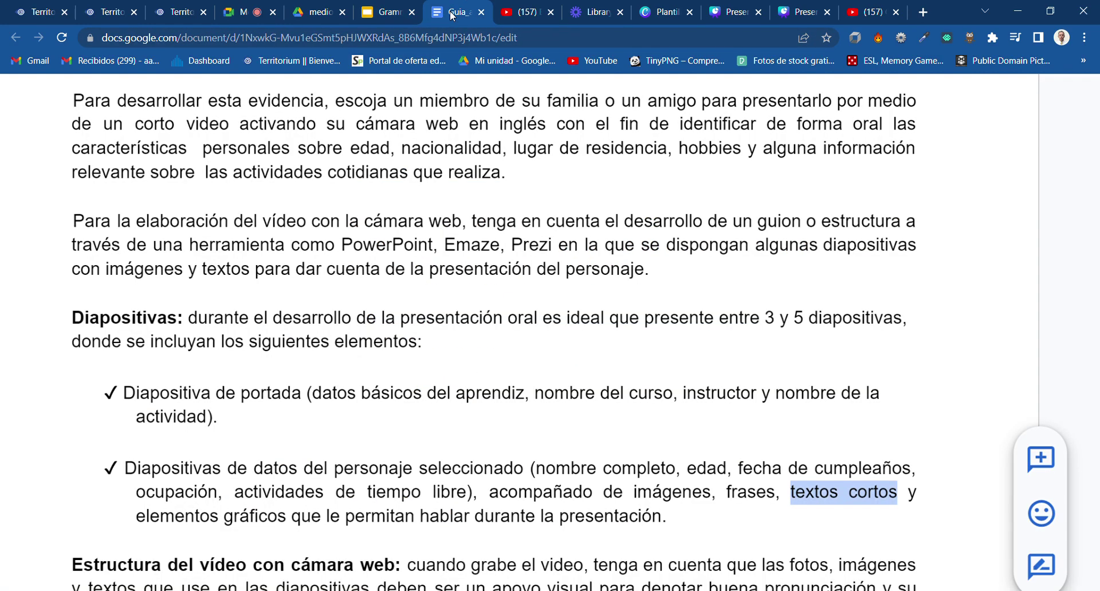
{"action": "scroll", "coordinate": [441, 239], "scroll_direction": "down", "scroll_amount": 2}
{"action": "scroll", "coordinate": [441, 239], "scroll_direction": "down", "scroll_amount": 1}
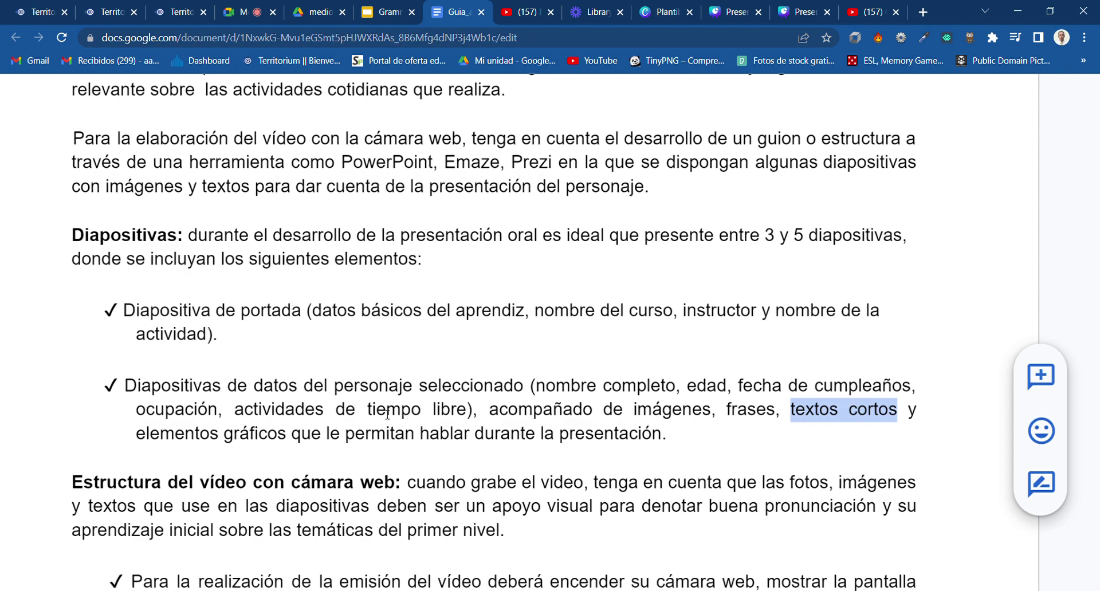
{"action": "scroll", "coordinate": [380, 469], "scroll_direction": "down", "scroll_amount": 1}
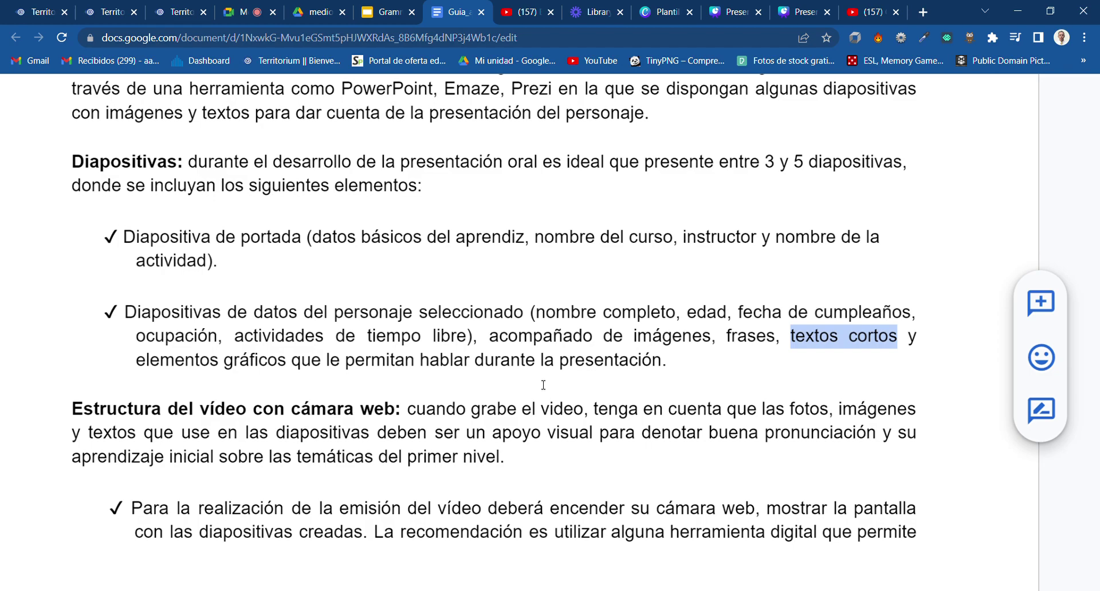
{"action": "scroll", "coordinate": [543, 385], "scroll_direction": "down", "scroll_amount": 2}
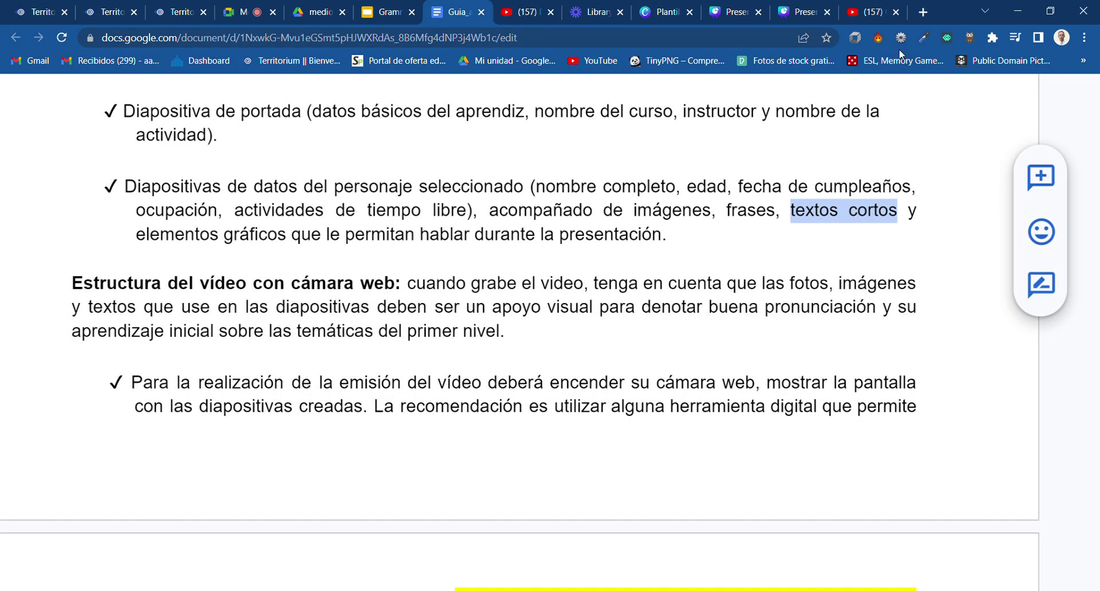
- Search Google for "traductor" in a new browser tab
{"action": "left_click", "coordinate": [922, 12]}
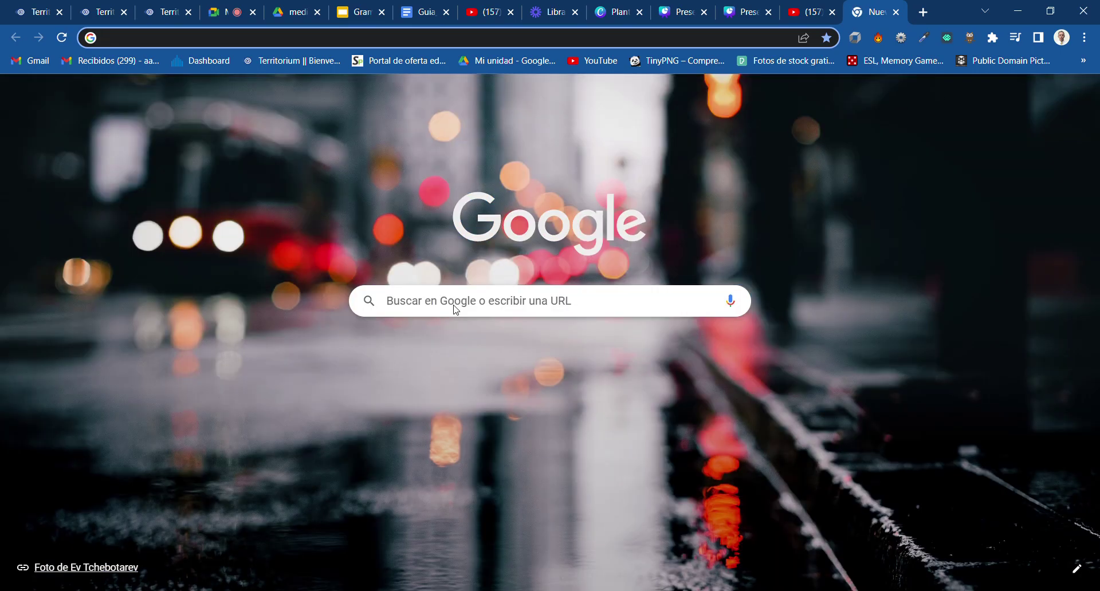
{"action": "left_click", "coordinate": [459, 309]}
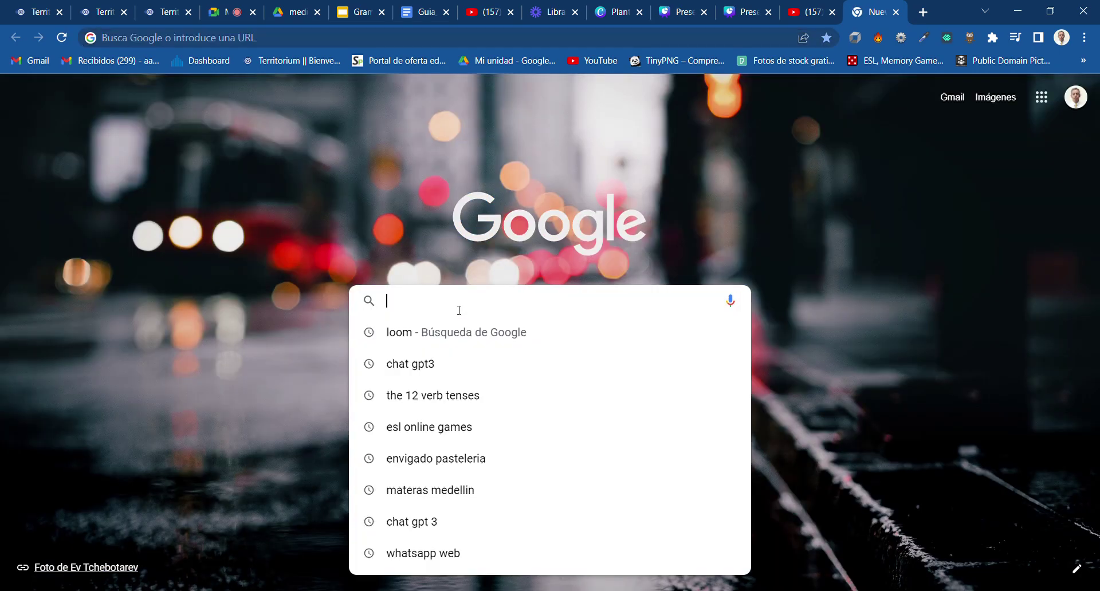
{"action": "type", "text": "traductor"}
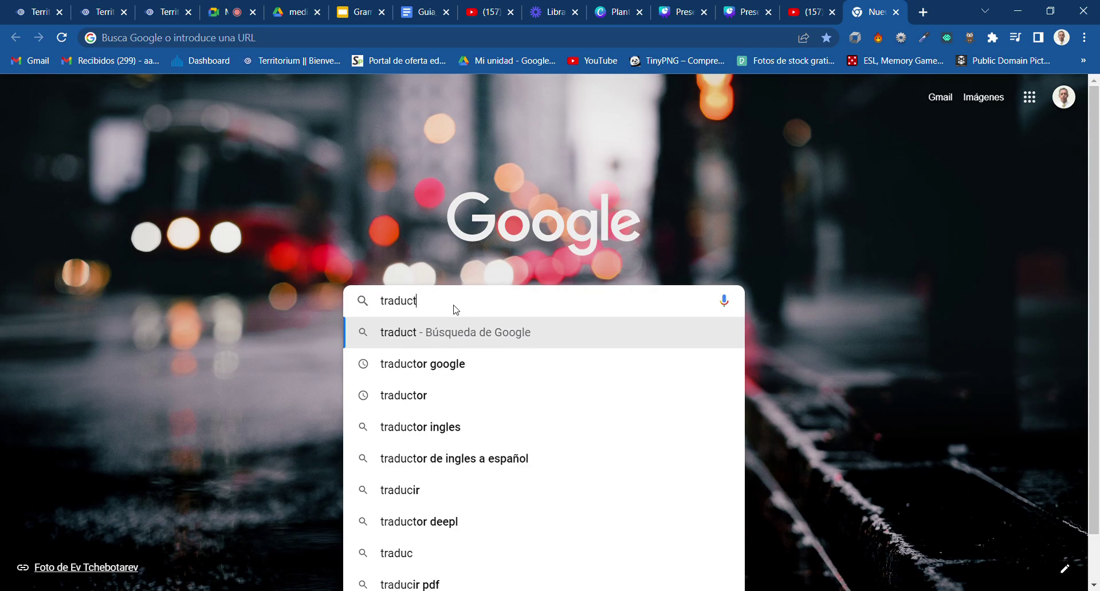
{"action": "key", "text": "Return"}
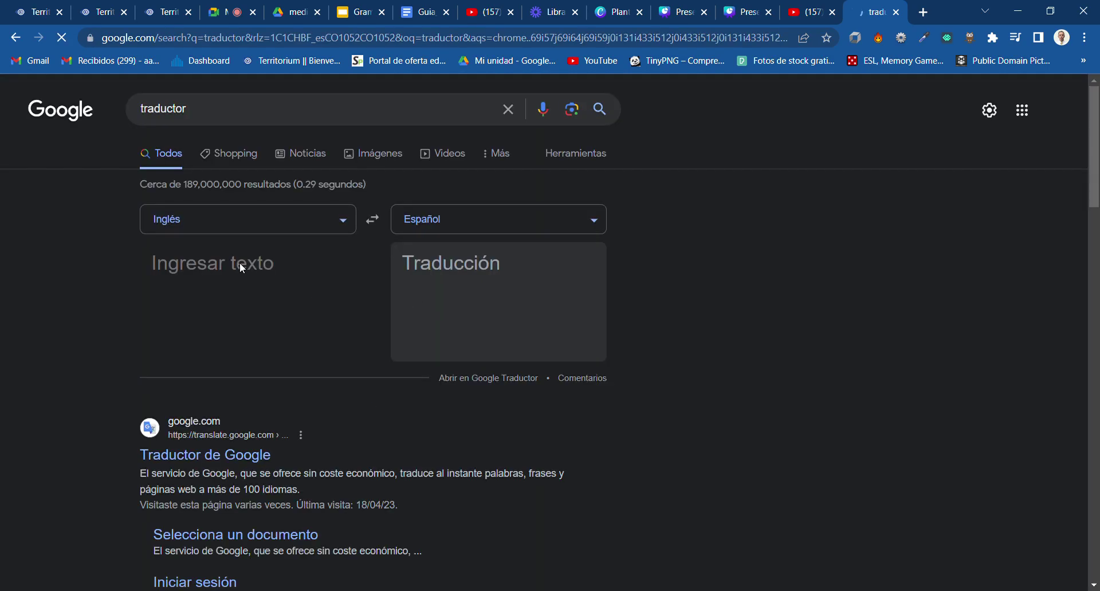
- Copy the first two paragraphs of the father script from the Grammar slide into Google's English-to-Spanish translator
{"action": "left_click", "coordinate": [359, 12]}
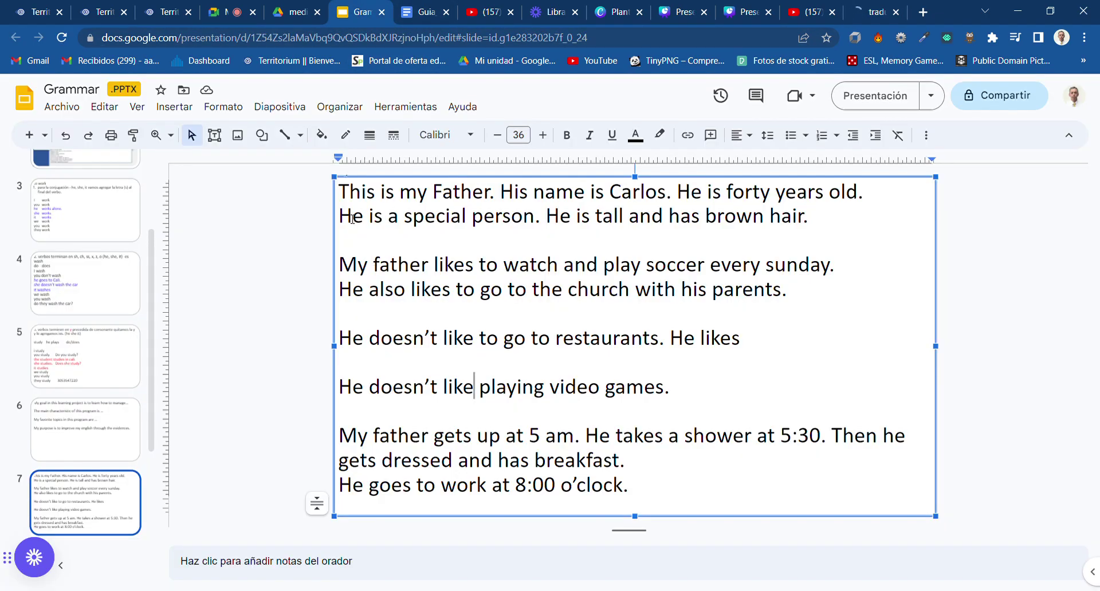
{"action": "left_click_drag", "start_coordinate": [342, 193], "coordinate": [810, 292]}
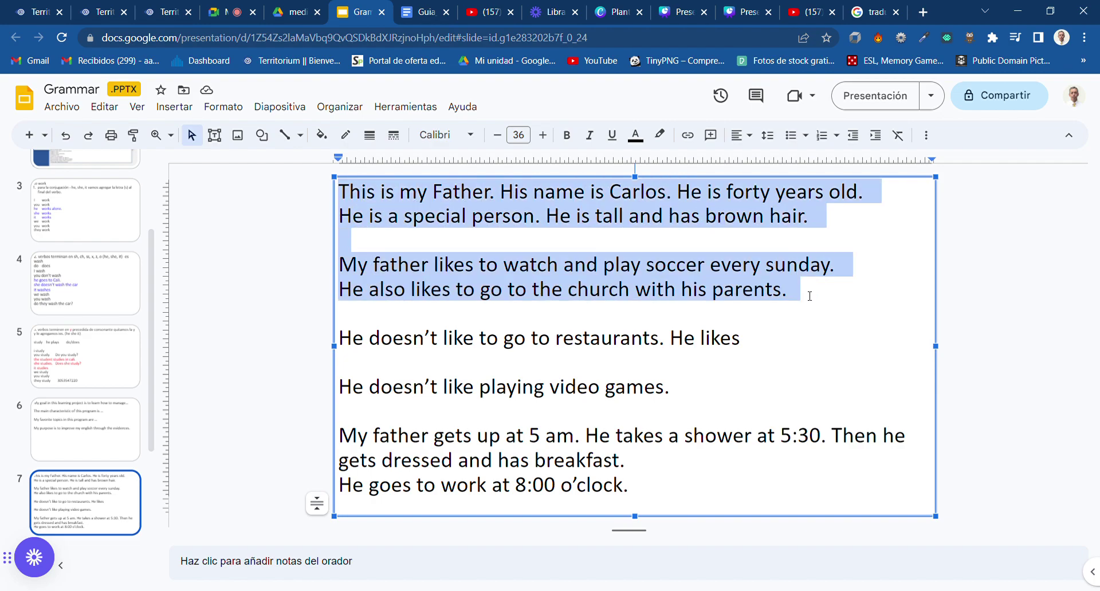
{"action": "left_click", "coordinate": [875, 12]}
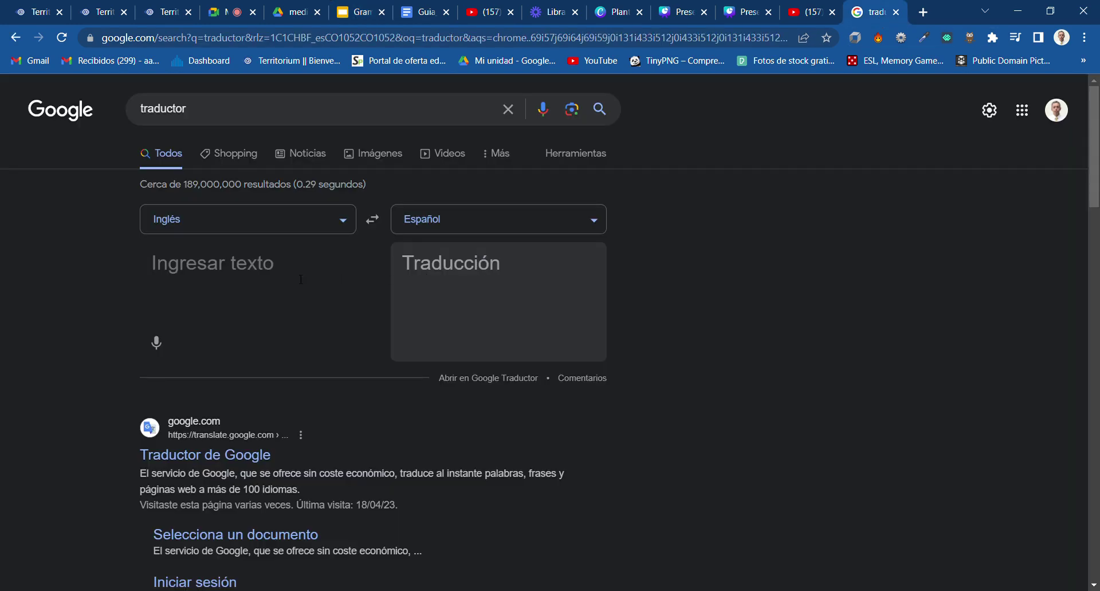
{"action": "key", "text": "ctrl+v"}
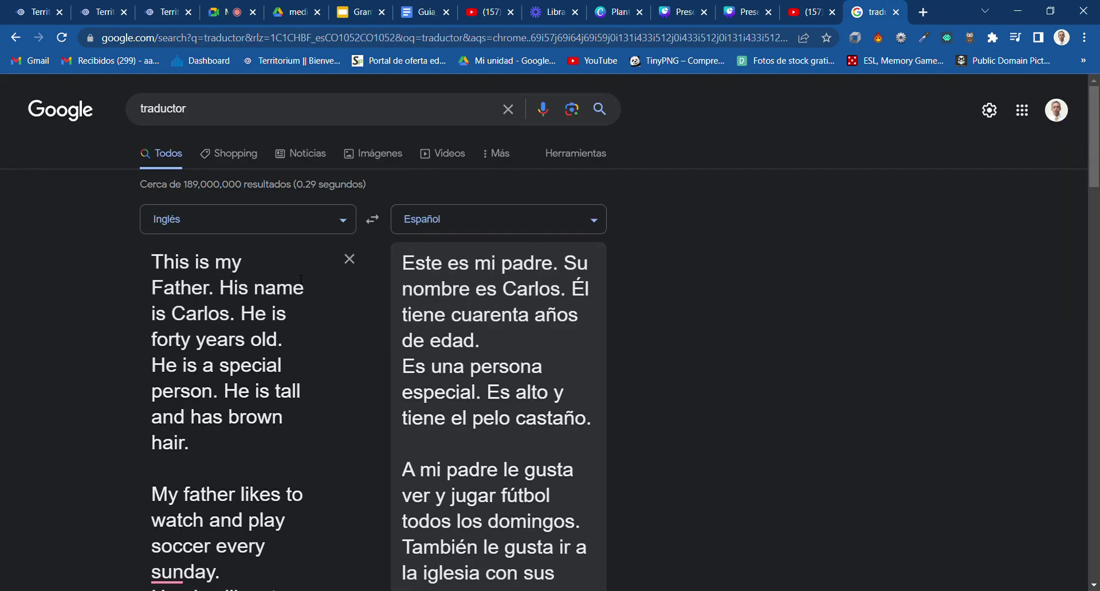
- Play the English pronunciation of the pasted father script in the translator
{"action": "scroll", "coordinate": [286, 401], "scroll_direction": "down", "scroll_amount": 4}
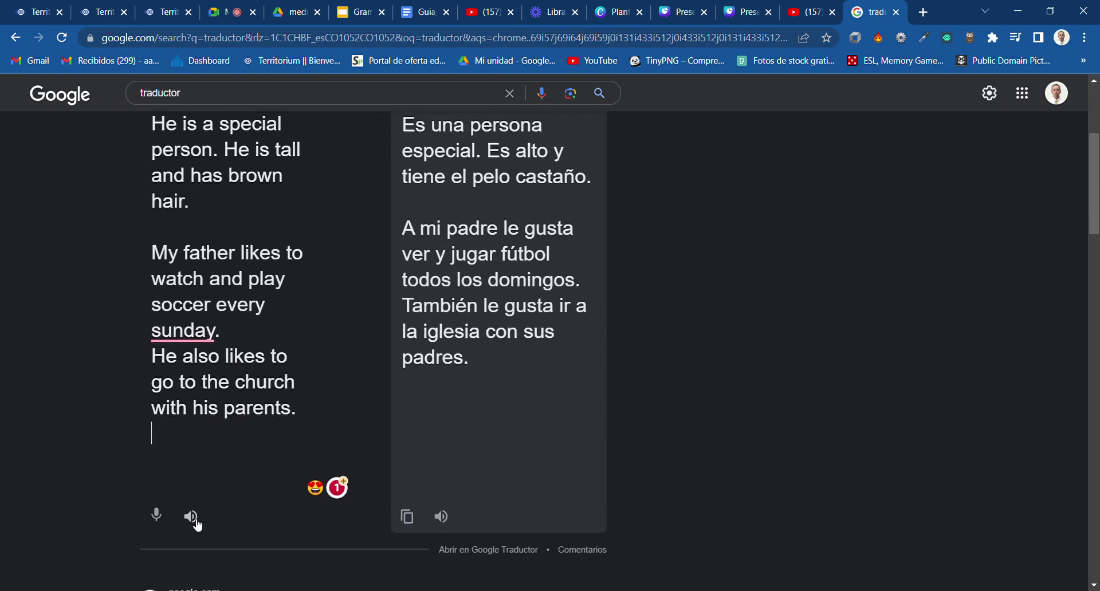
{"action": "left_click", "coordinate": [193, 517]}
{"action": "scroll", "coordinate": [230, 306], "scroll_direction": "up", "scroll_amount": 4}
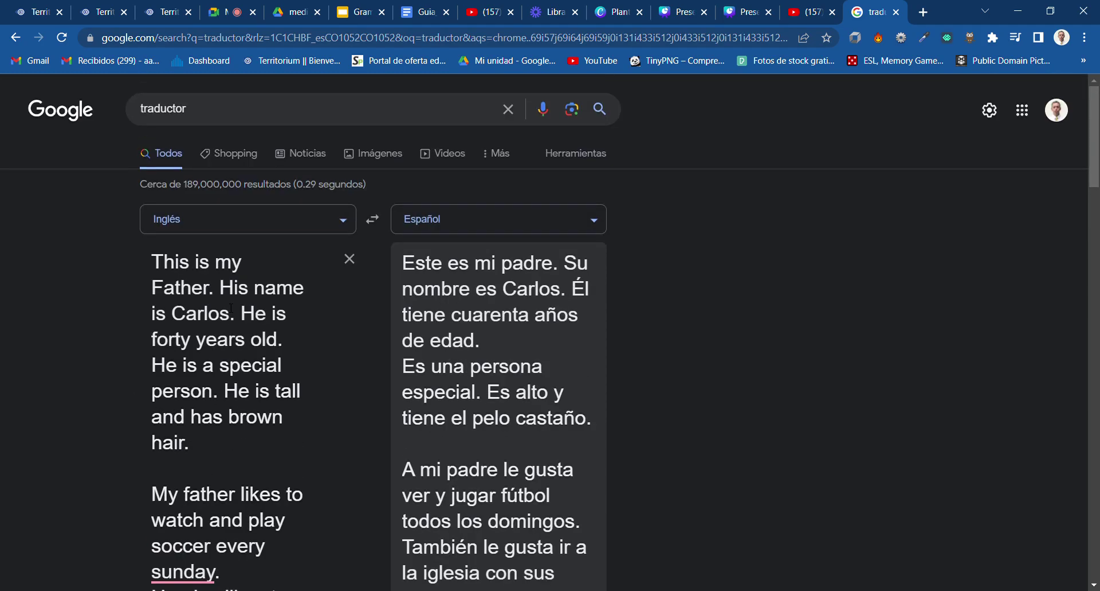
- Search Google for "voice to text" in place of the translator query
{"action": "left_click", "coordinate": [201, 110]}
{"action": "key", "text": "BackSpace"}
{"action": "key", "text": "BackSpace"}
{"action": "key", "text": "BackSpace"}
{"action": "key", "text": "BackSpace"}
{"action": "key", "text": "BackSpace"}
{"action": "key", "text": "BackSpace"}
{"action": "key", "text": "BackSpace"}
{"action": "key", "text": "BackSpace"}
{"action": "key", "text": "BackSpace"}
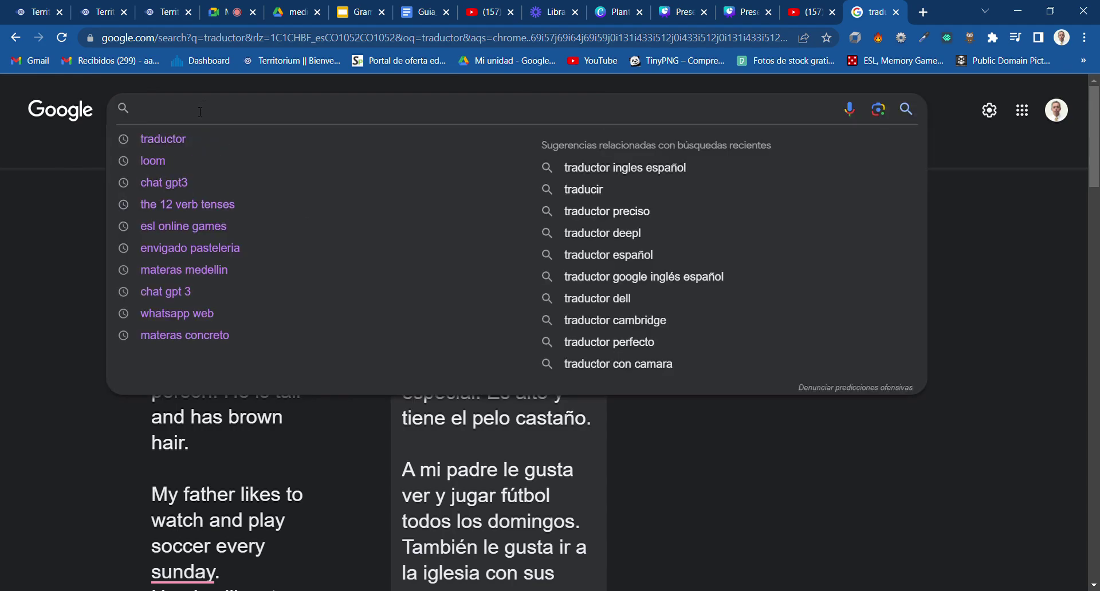
{"action": "type", "text": "vo"}
{"action": "type", "text": "ice to t"}
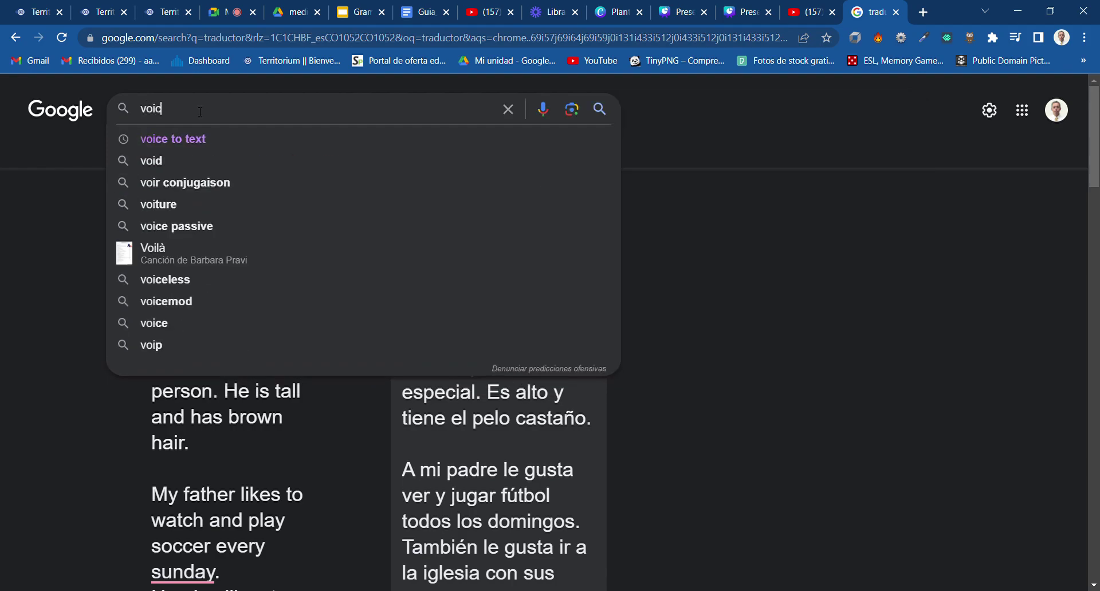
{"action": "type", "text": "ext"}
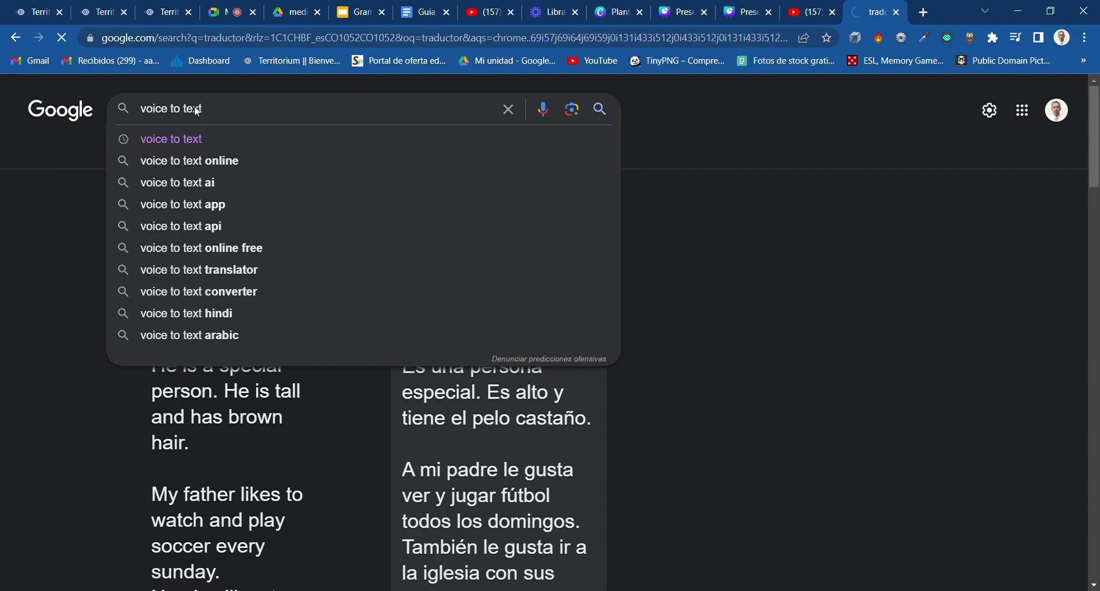
{"action": "key", "text": "Return"}
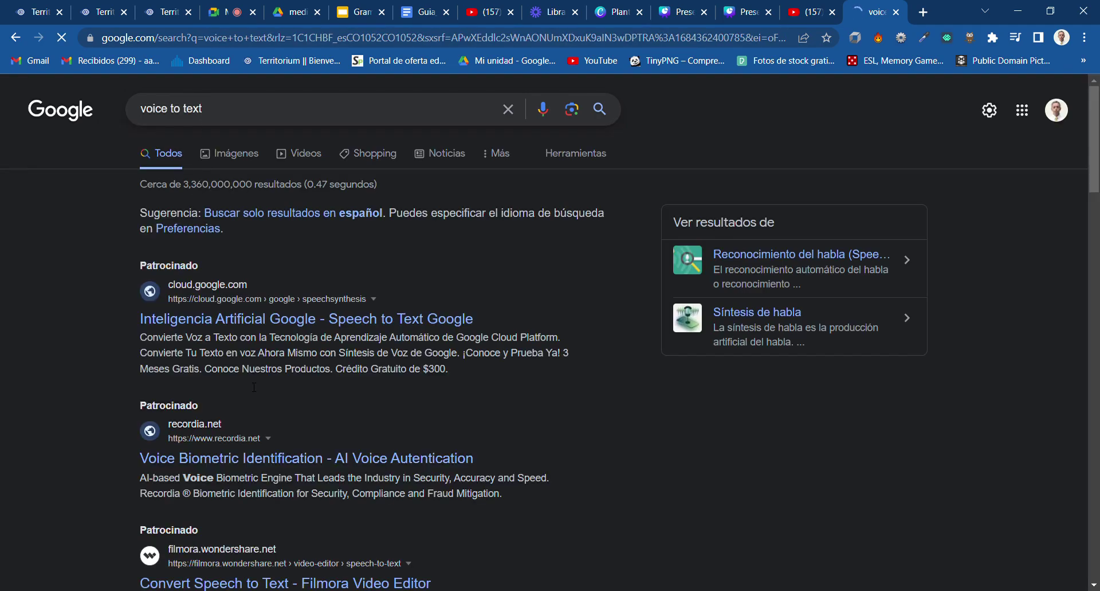
- Open the Filmora speech-to-text result from the Google search and look over its page
{"action": "scroll", "coordinate": [290, 438], "scroll_direction": "down", "scroll_amount": 2}
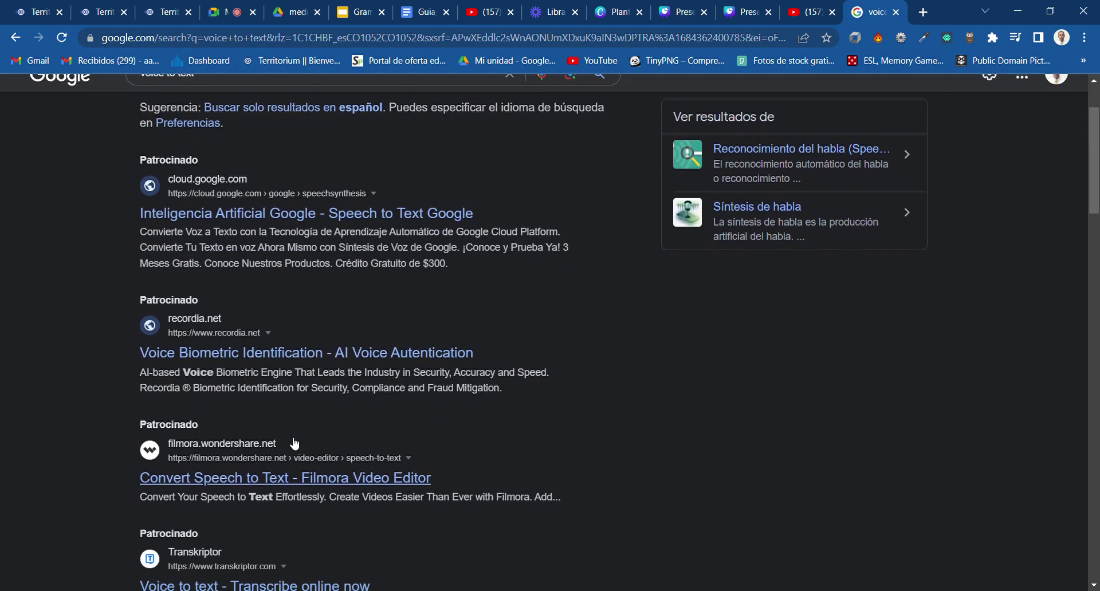
{"action": "scroll", "coordinate": [294, 443], "scroll_direction": "down", "scroll_amount": 1}
{"action": "scroll", "coordinate": [294, 443], "scroll_direction": "down", "scroll_amount": 1}
{"action": "left_click", "coordinate": [294, 444]}
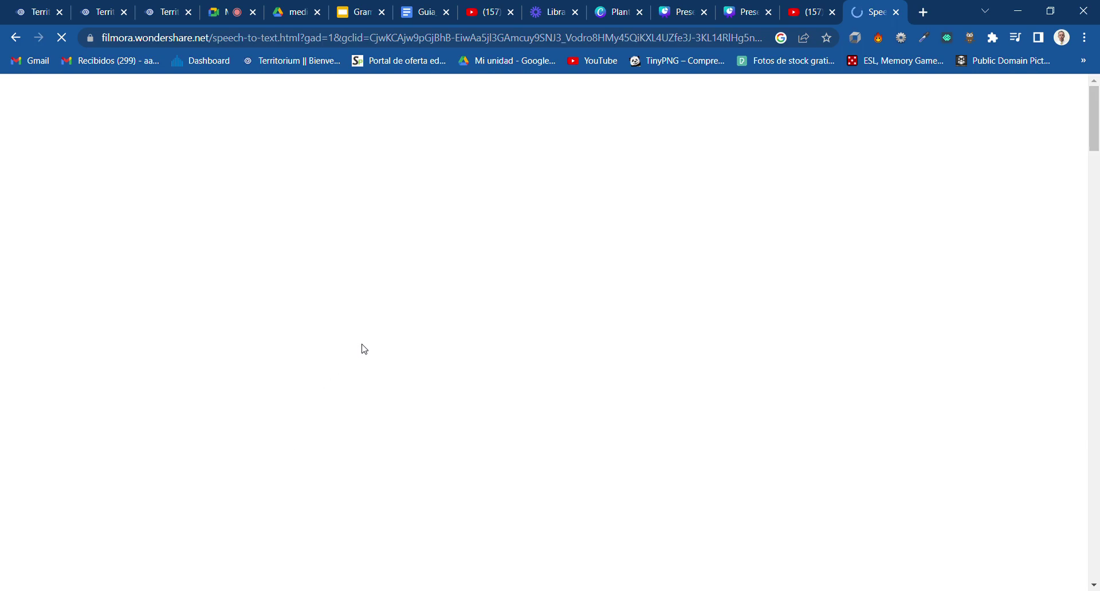
{"action": "scroll", "coordinate": [314, 461], "scroll_direction": "down", "scroll_amount": 10}
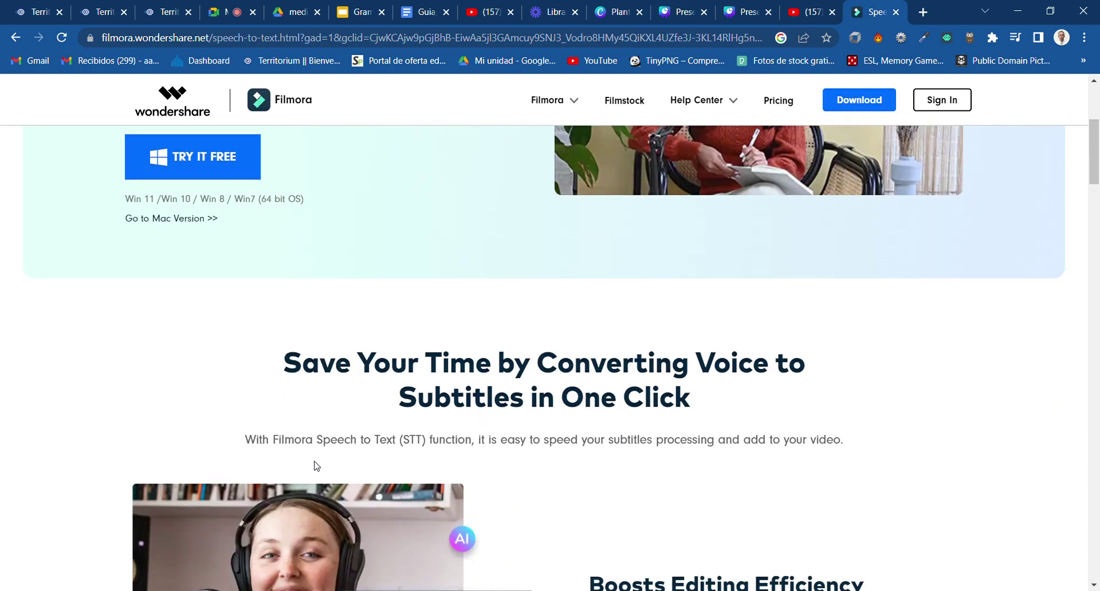
{"action": "scroll", "coordinate": [314, 461], "scroll_direction": "up", "scroll_amount": 10}
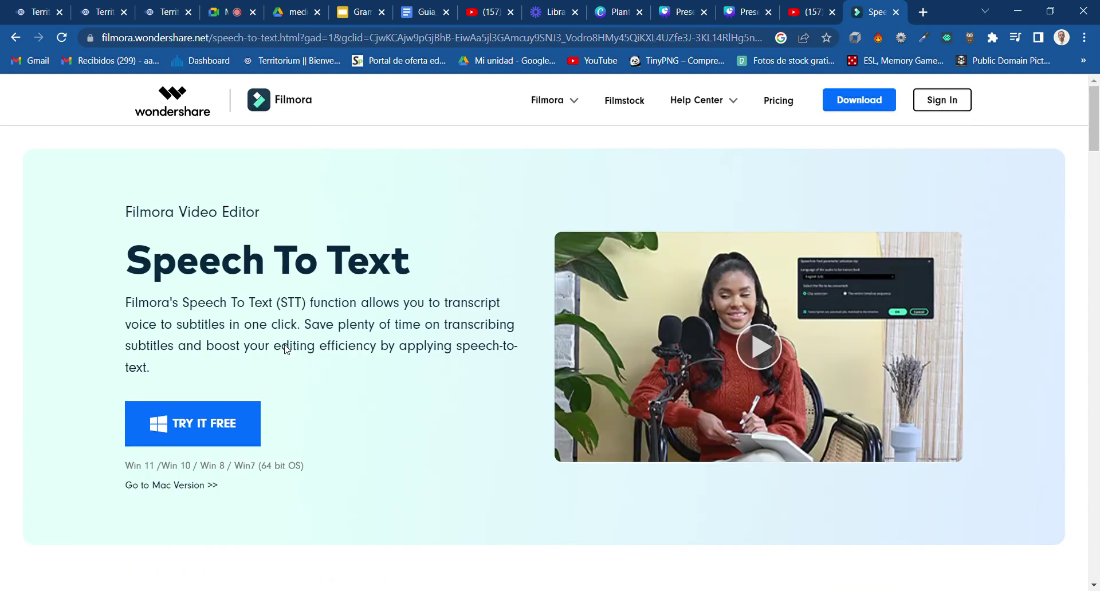
- Return to the "voice to text" search results and open the Transkriptor "Voice to text - Transcribe online now" result
{"action": "left_click", "coordinate": [22, 40]}
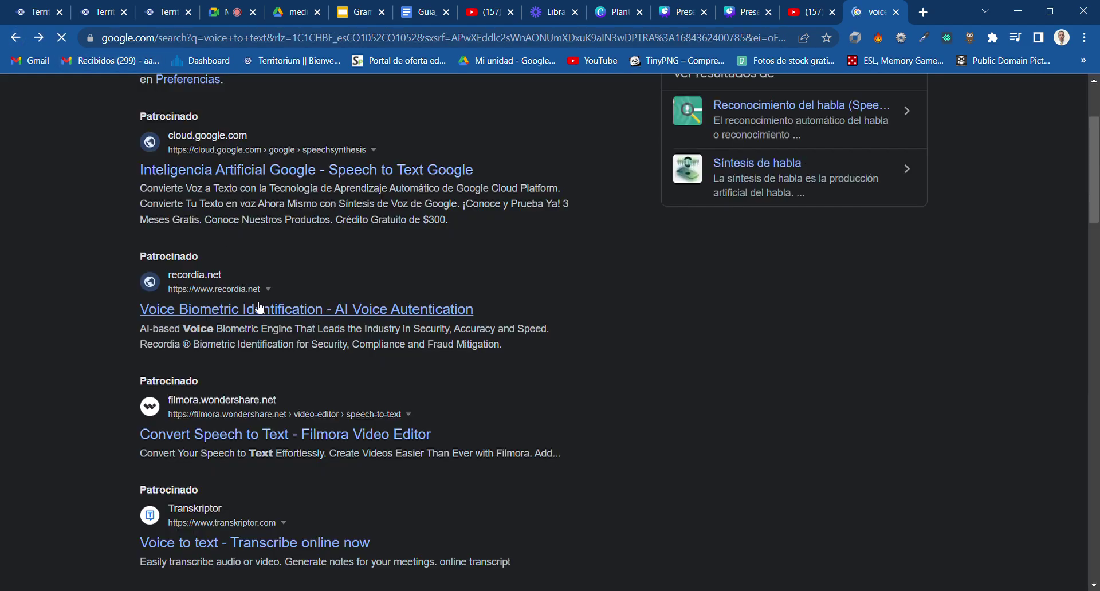
{"action": "scroll", "coordinate": [258, 307], "scroll_direction": "down", "scroll_amount": 3}
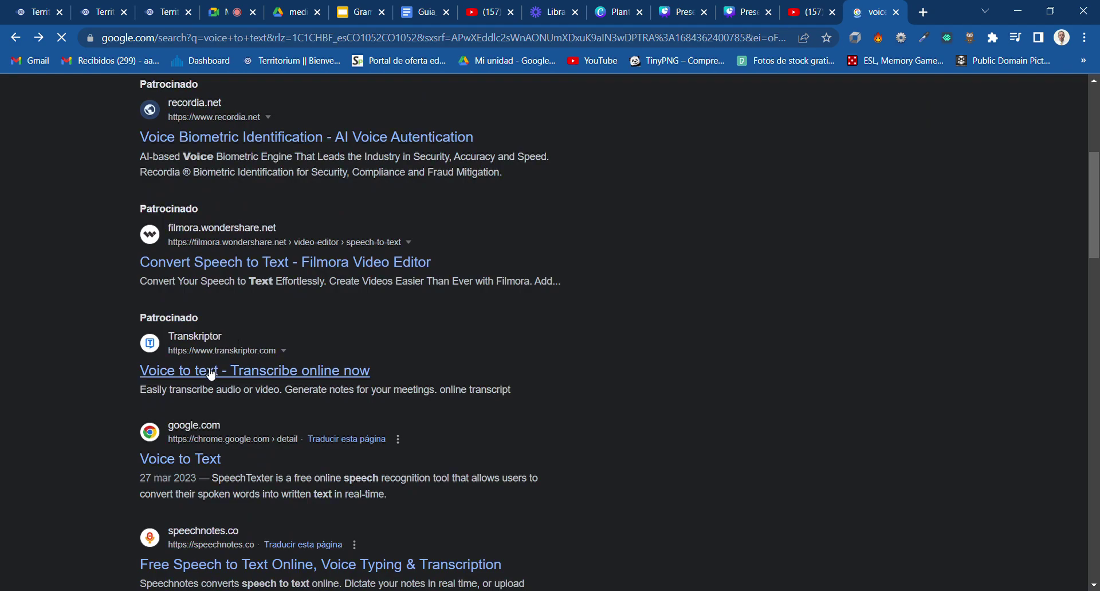
{"action": "left_click", "coordinate": [211, 374]}
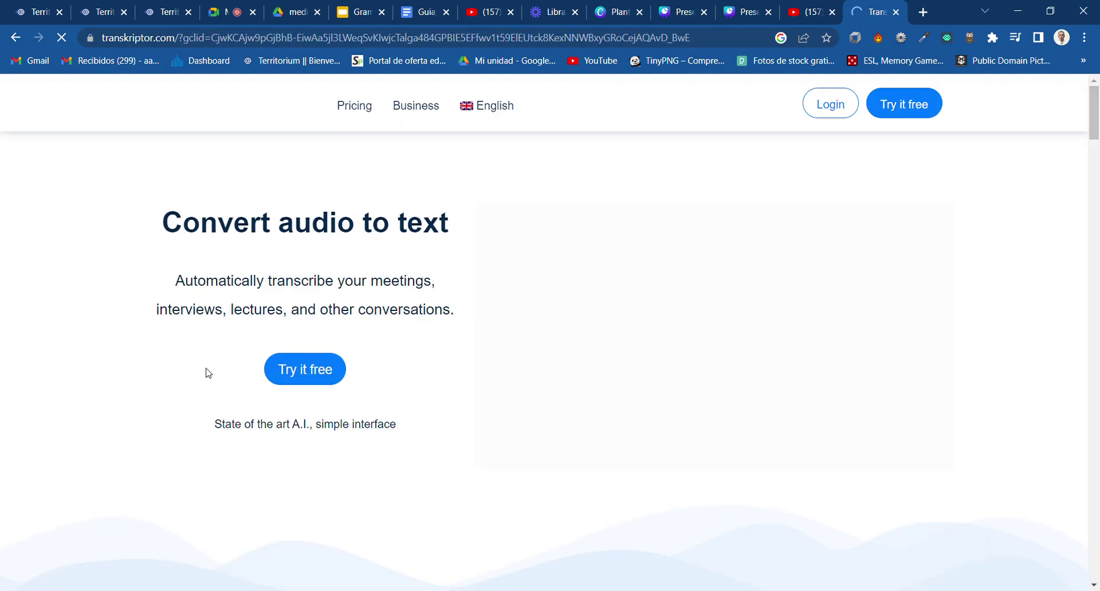
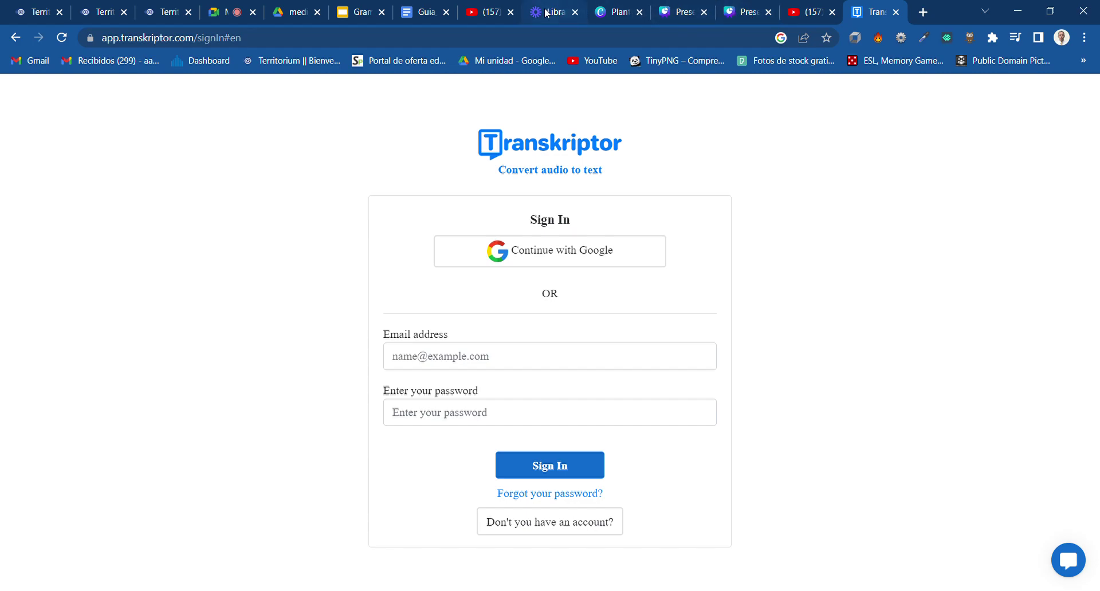
- Switch to the Guia document and examine the recommended screen recording tools and the instruction for uploading the video to YouTube or Vimeo
{"action": "left_click", "coordinate": [432, 13]}
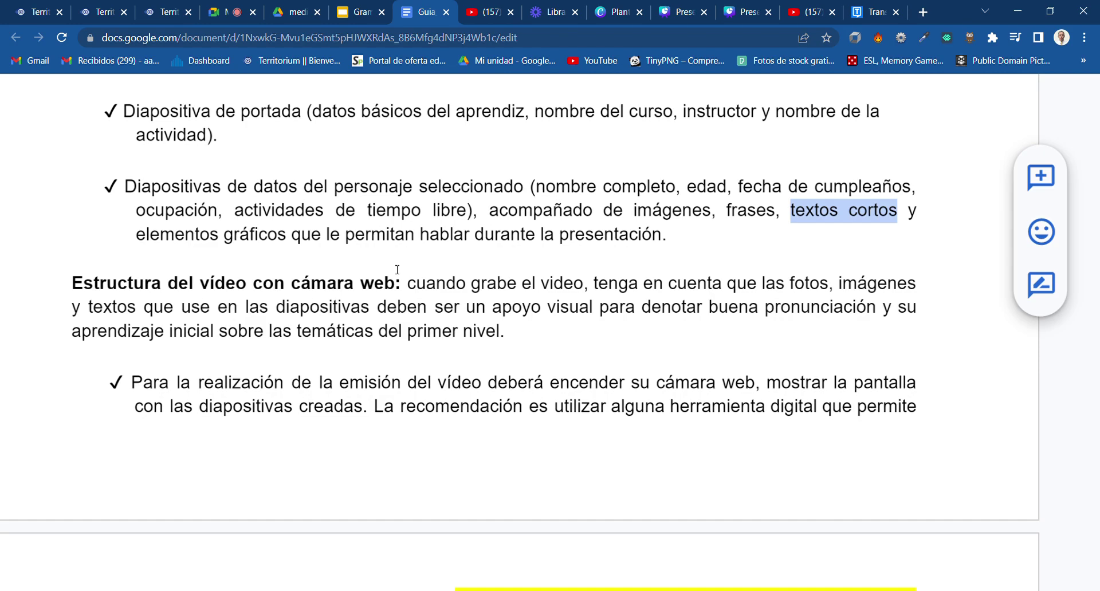
{"action": "scroll", "coordinate": [387, 359], "scroll_direction": "down", "scroll_amount": 3}
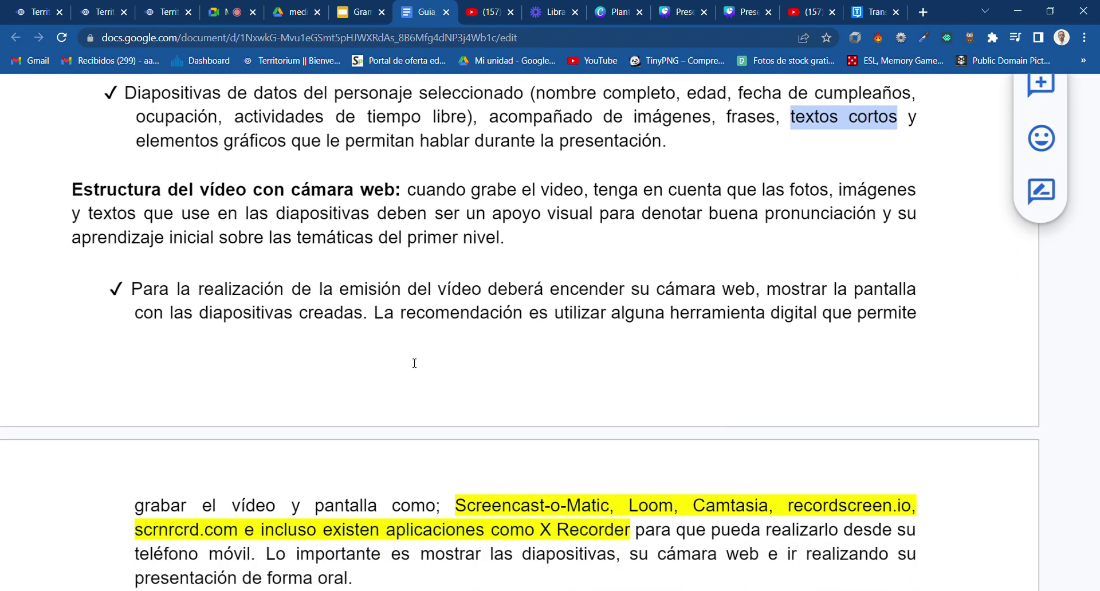
{"action": "scroll", "coordinate": [413, 363], "scroll_direction": "down", "scroll_amount": 1}
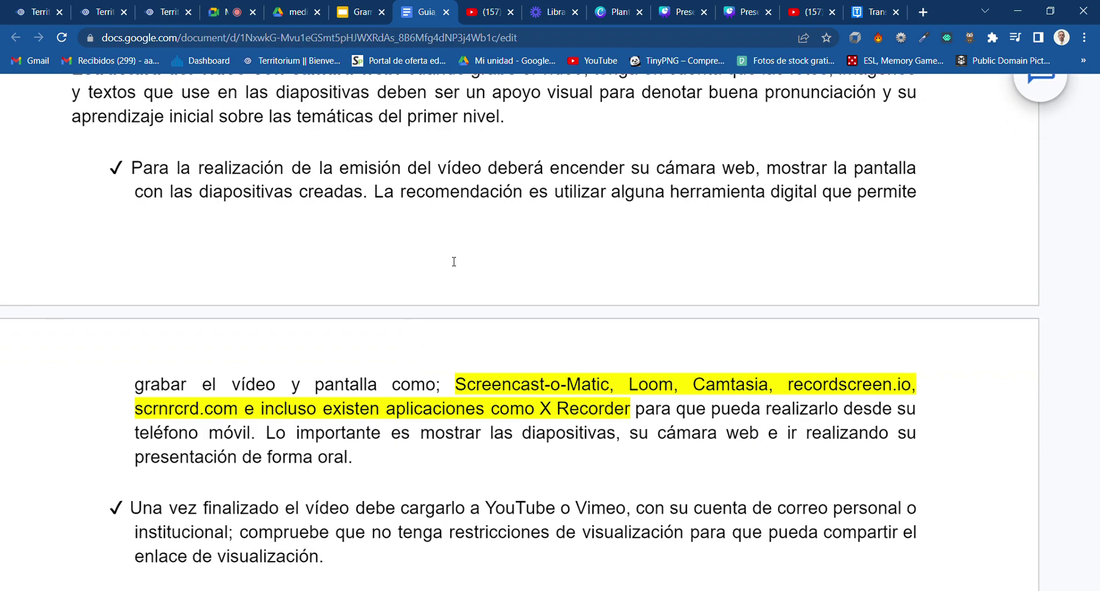
{"action": "scroll", "coordinate": [453, 262], "scroll_direction": "down", "scroll_amount": 2}
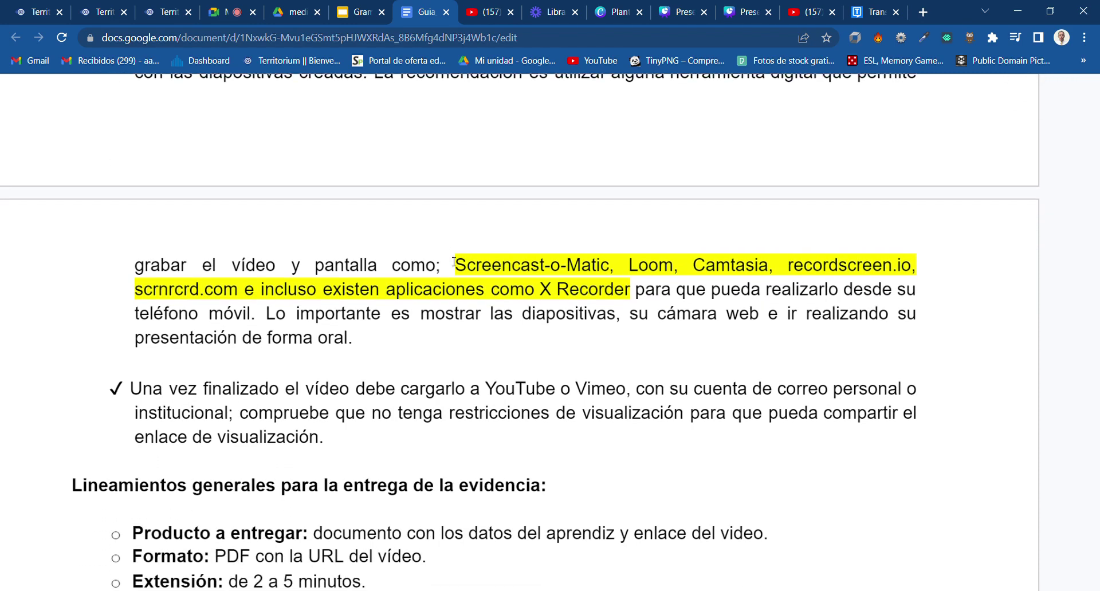
{"action": "double_click", "coordinate": [542, 281]}
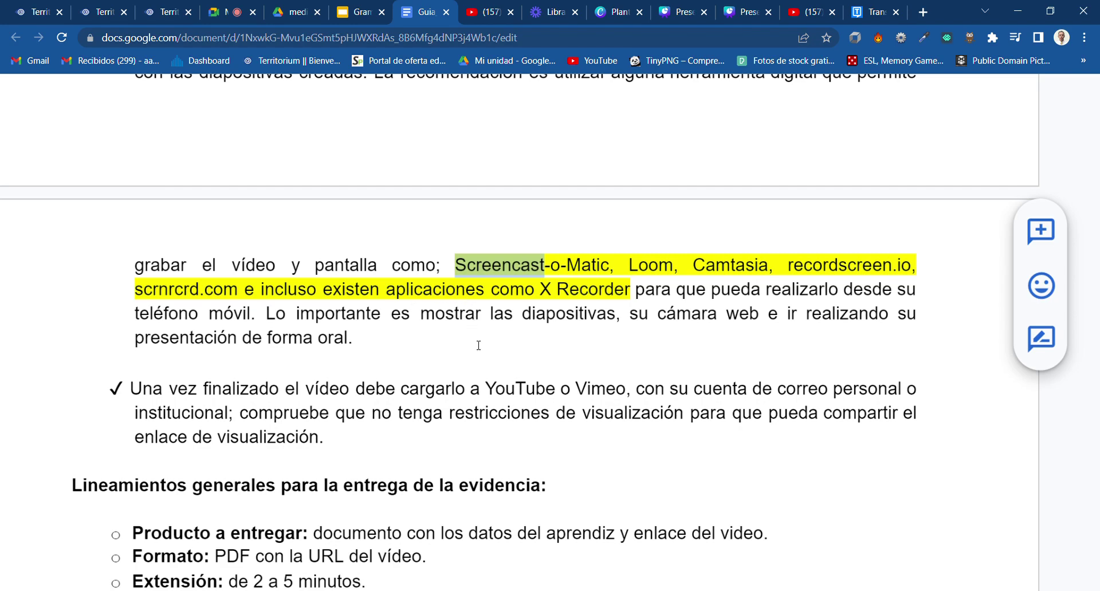
{"action": "double_click", "coordinate": [514, 391]}
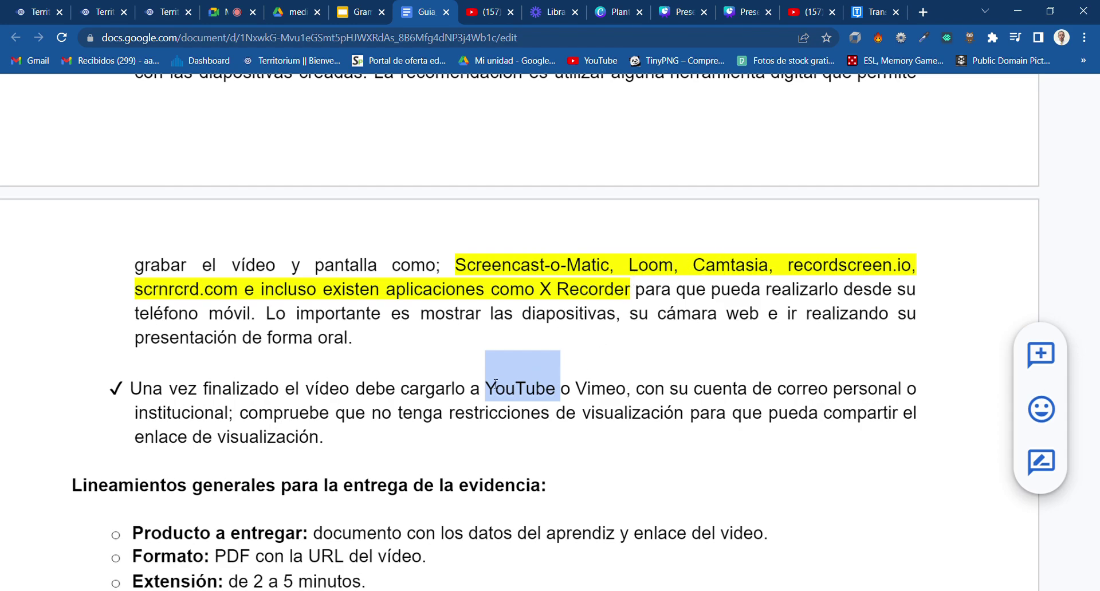
{"action": "left_click", "coordinate": [529, 394]}
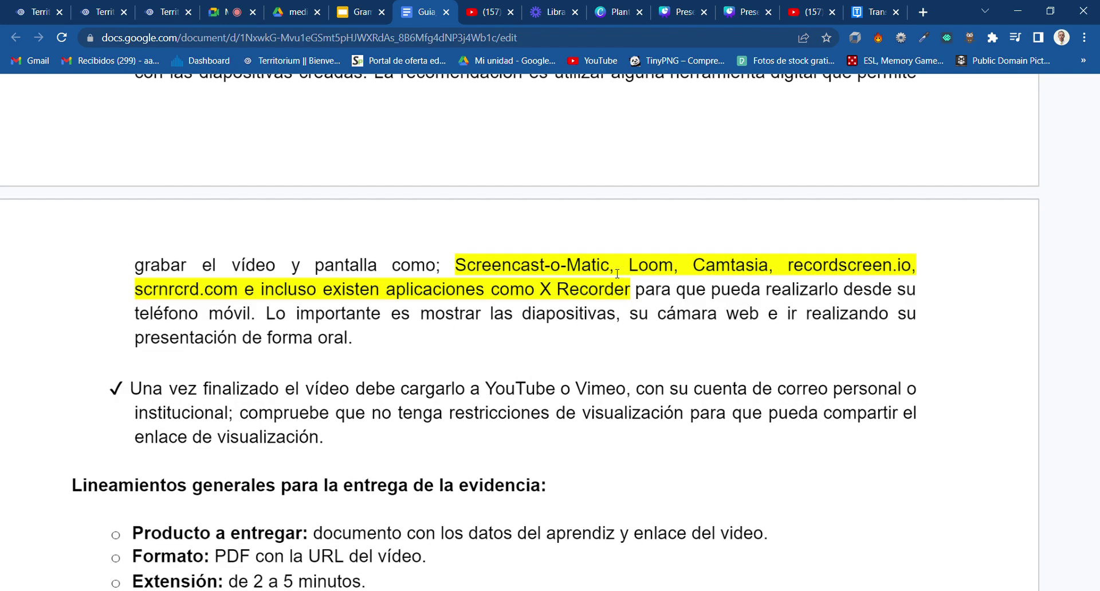
- Switch to the Loom library and look through the recorded videos
{"action": "left_click", "coordinate": [553, 12]}
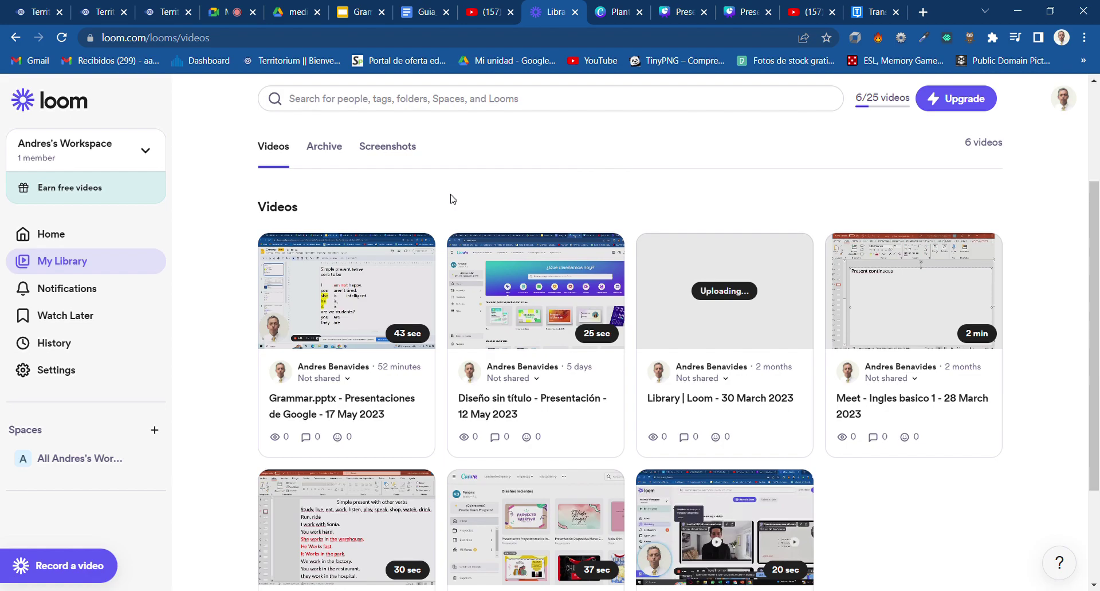
{"action": "scroll", "coordinate": [484, 449], "scroll_direction": "down", "scroll_amount": 1}
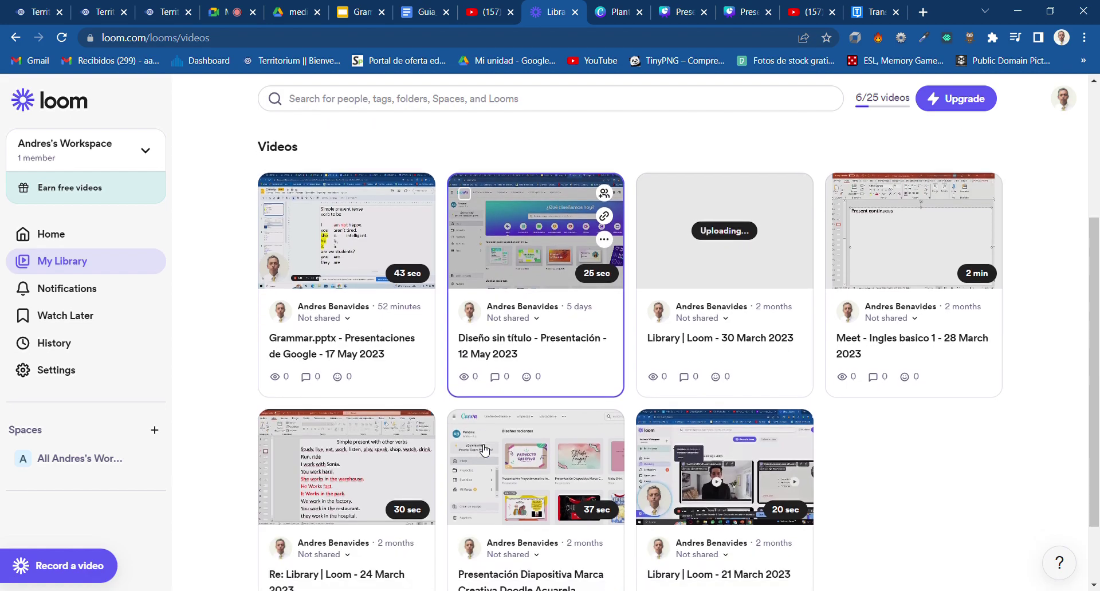
{"action": "scroll", "coordinate": [484, 449], "scroll_direction": "down", "scroll_amount": 1}
{"action": "scroll", "coordinate": [484, 449], "scroll_direction": "up", "scroll_amount": 2}
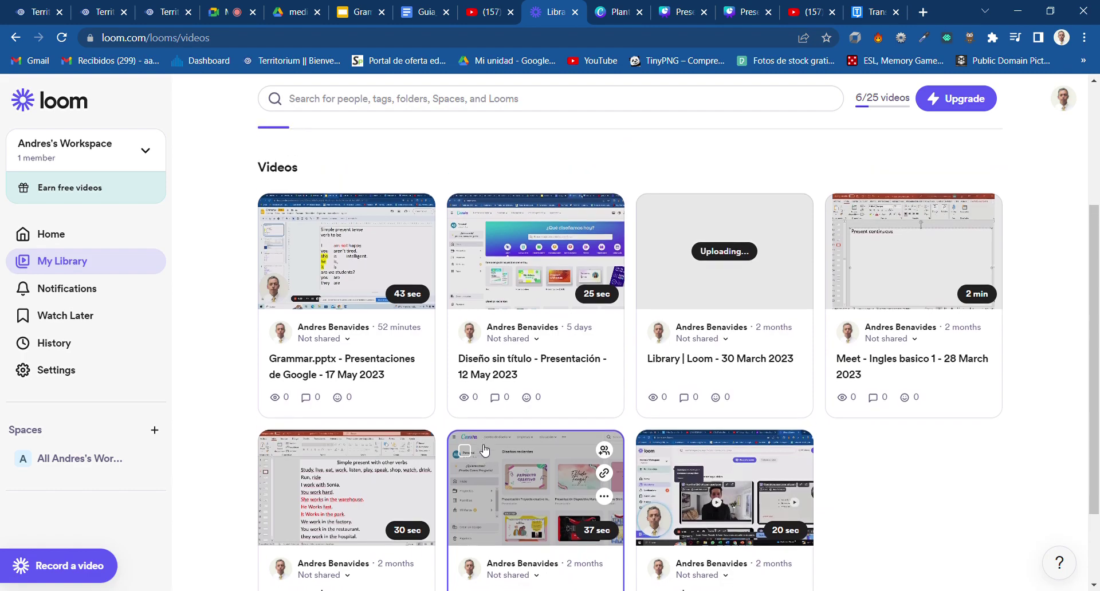
{"action": "scroll", "coordinate": [484, 449], "scroll_direction": "up", "scroll_amount": 1}
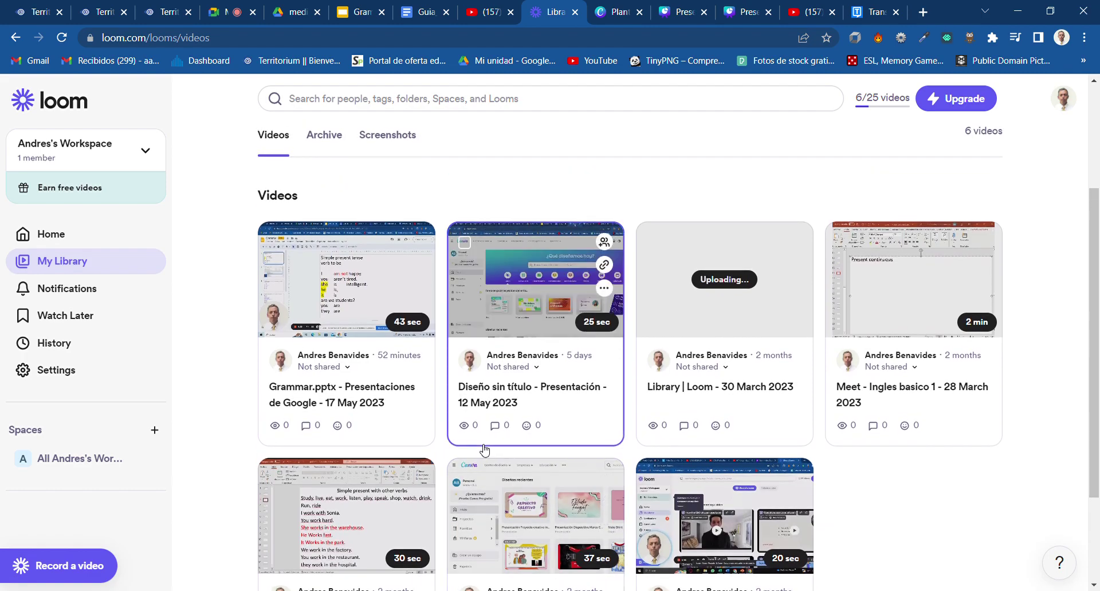
- Switch to the Grammar presentation and start a Loom recording that shares only the Grammar.pptx Chrome tab
{"action": "left_click", "coordinate": [357, 12]}
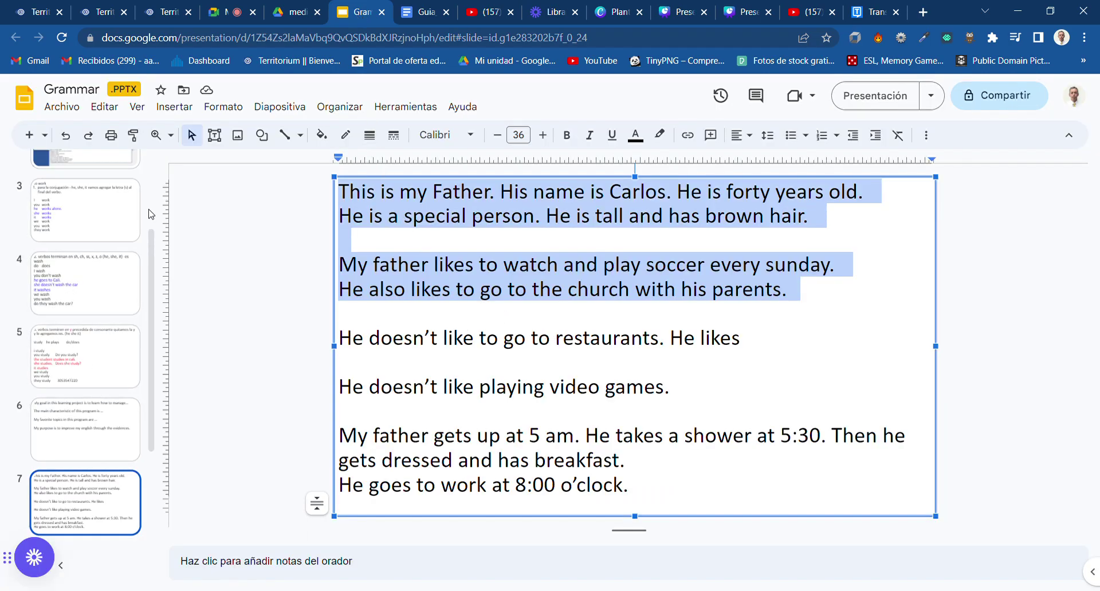
{"action": "left_click", "coordinate": [784, 358]}
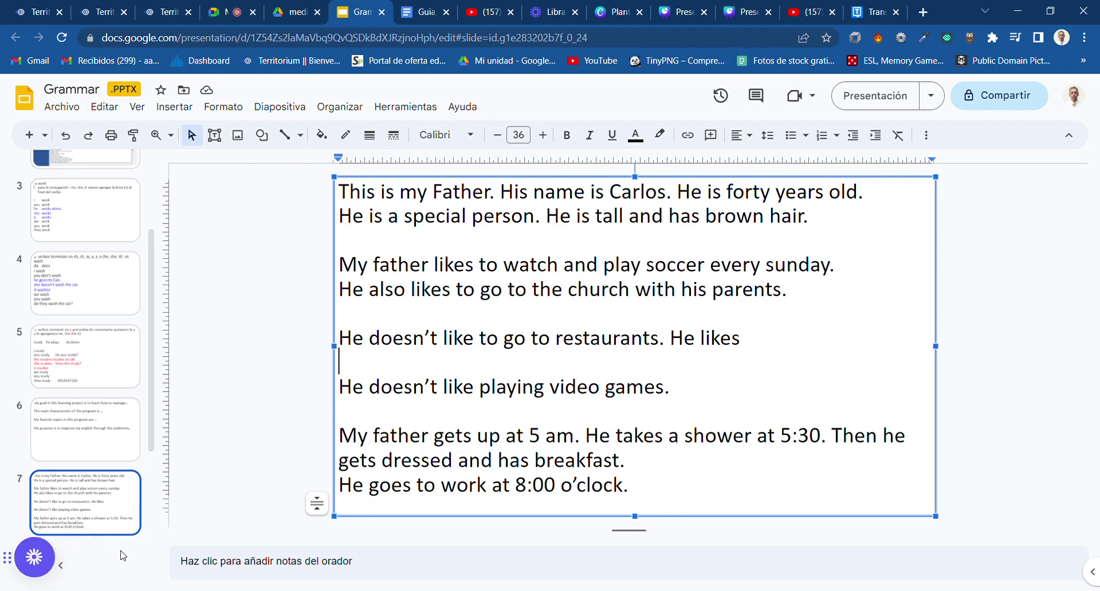
{"action": "mouse_move", "coordinate": [45, 566]}
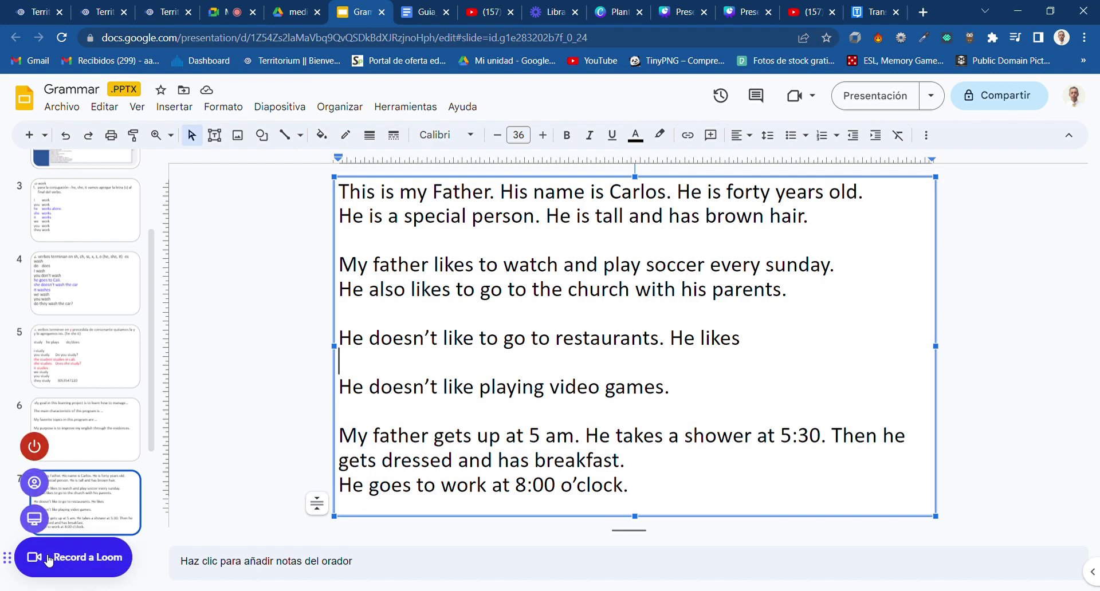
{"action": "left_click", "coordinate": [50, 559]}
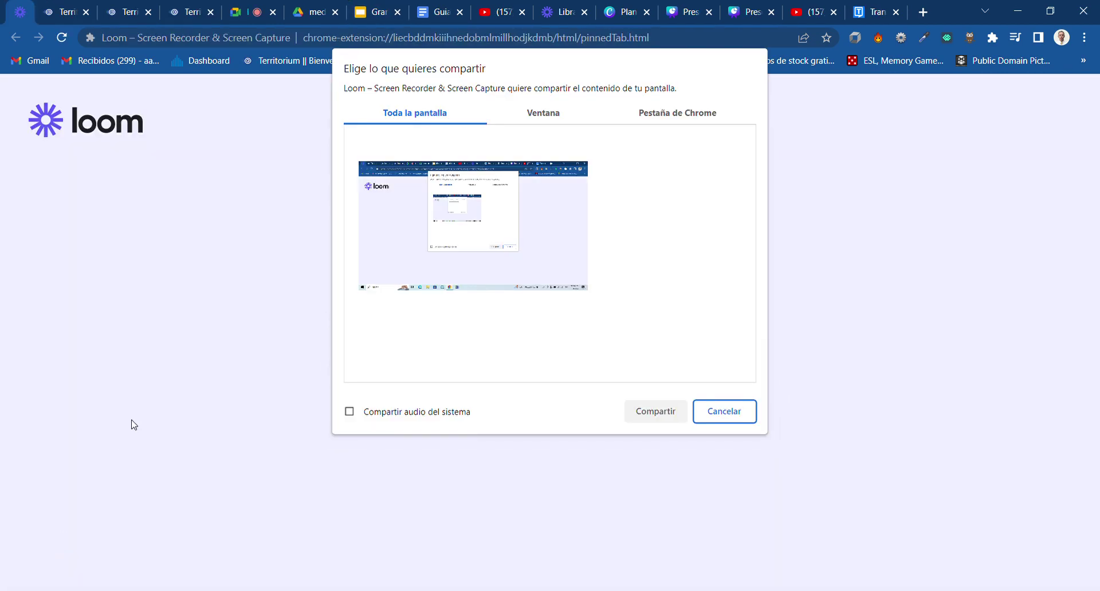
{"action": "left_click", "coordinate": [546, 120]}
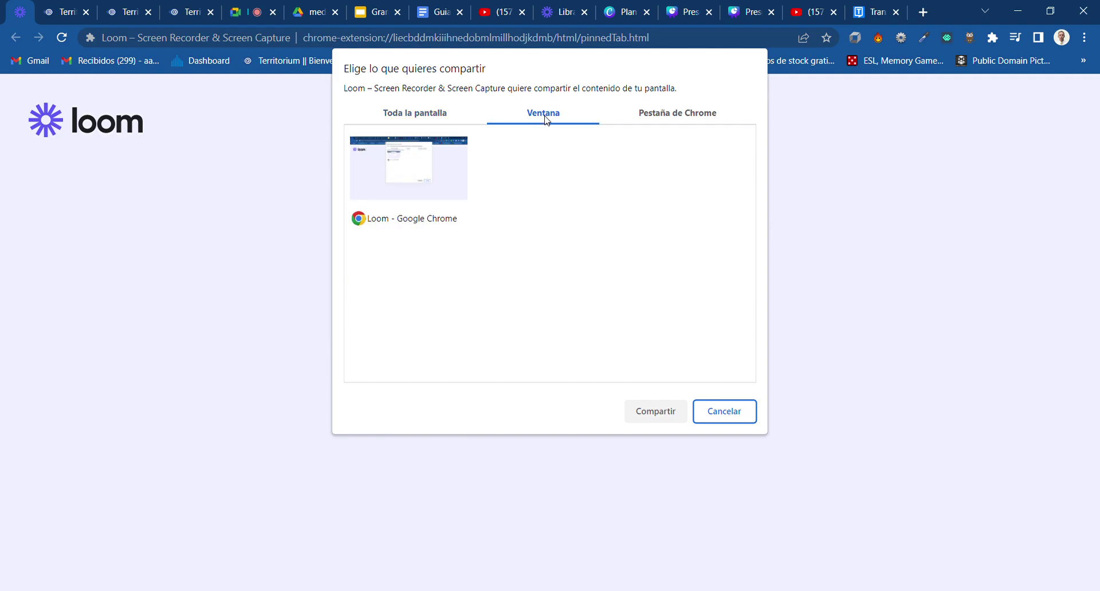
{"action": "left_click", "coordinate": [660, 118]}
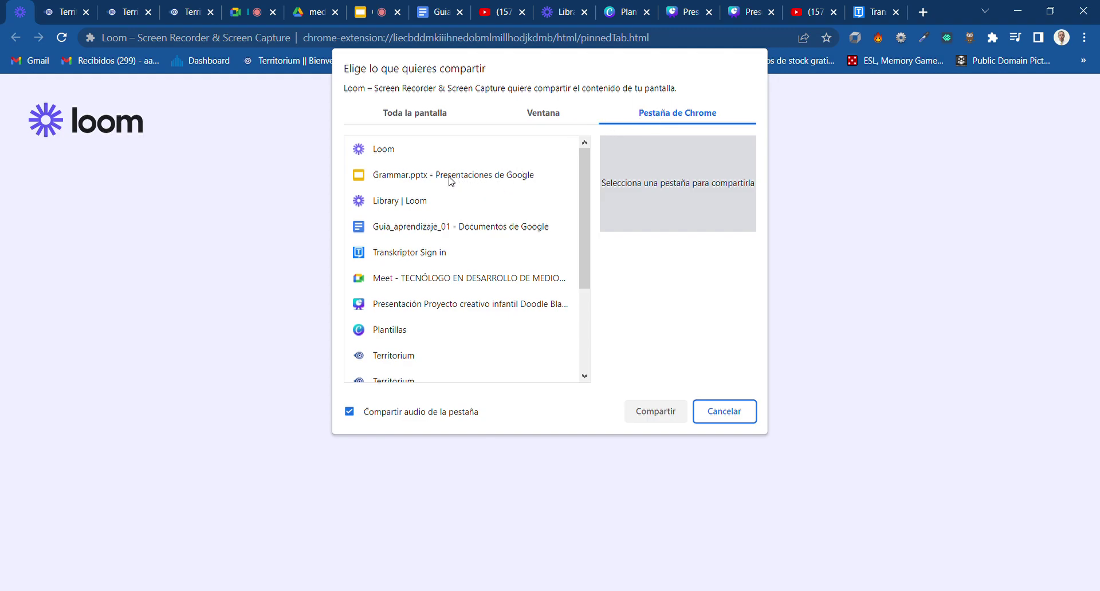
{"action": "left_click", "coordinate": [417, 180]}
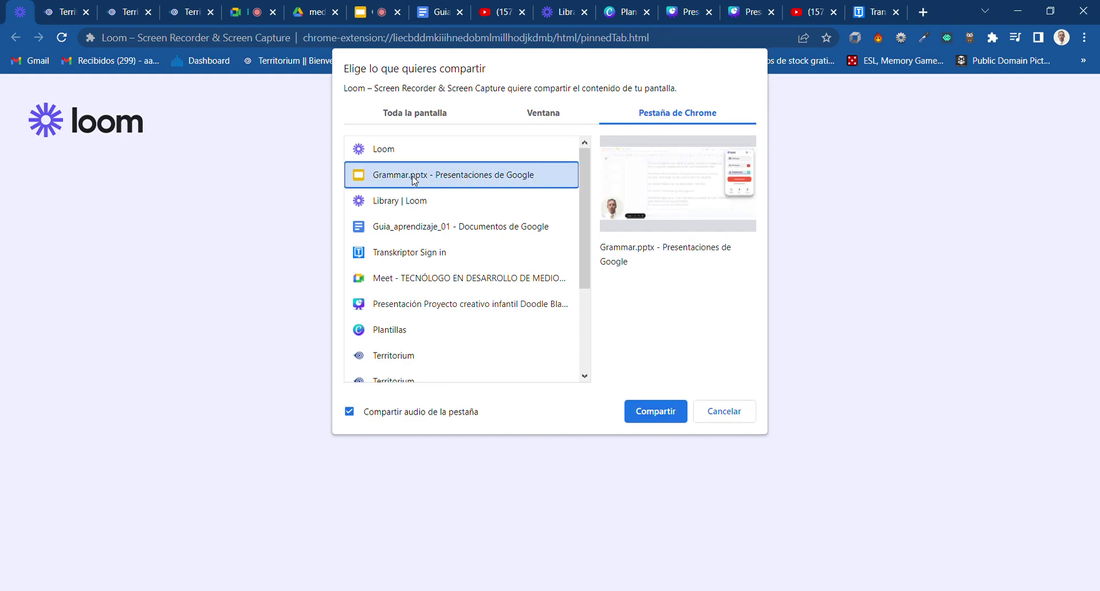
{"action": "left_click", "coordinate": [657, 413]}
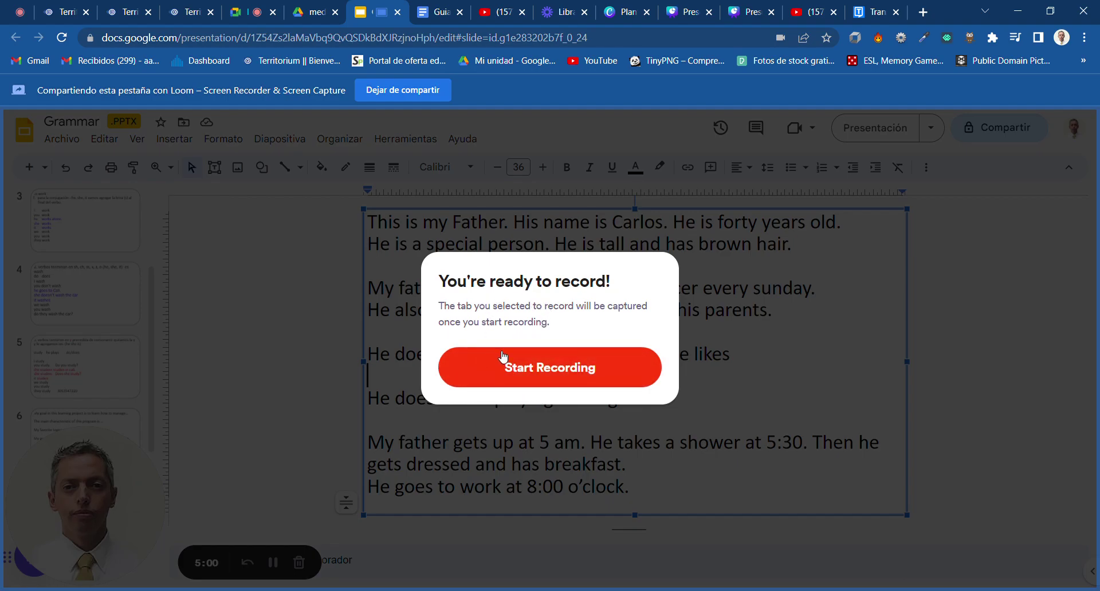
{"action": "left_click", "coordinate": [543, 368]}
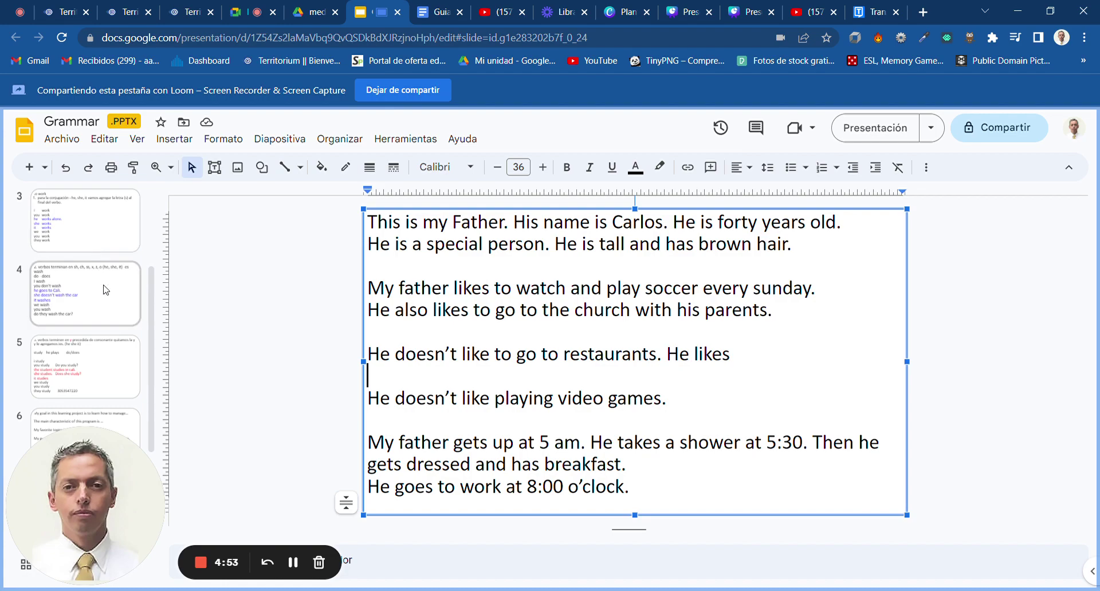
- Show slide 3 and slide 4 of the Grammar presentation while Loom is recording
{"action": "left_click", "coordinate": [84, 245]}
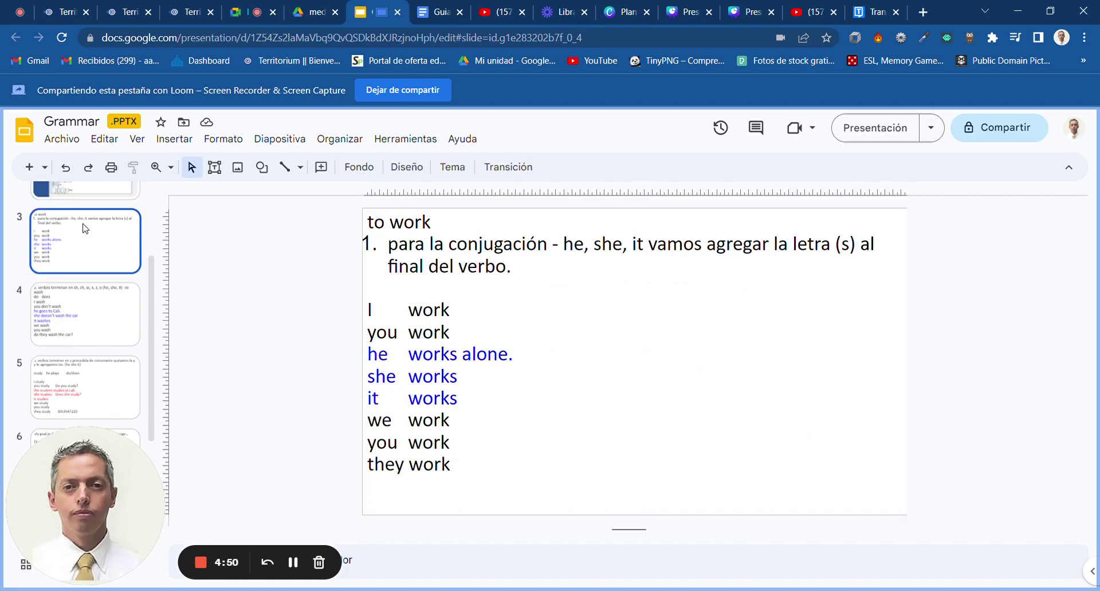
{"action": "left_click", "coordinate": [90, 318]}
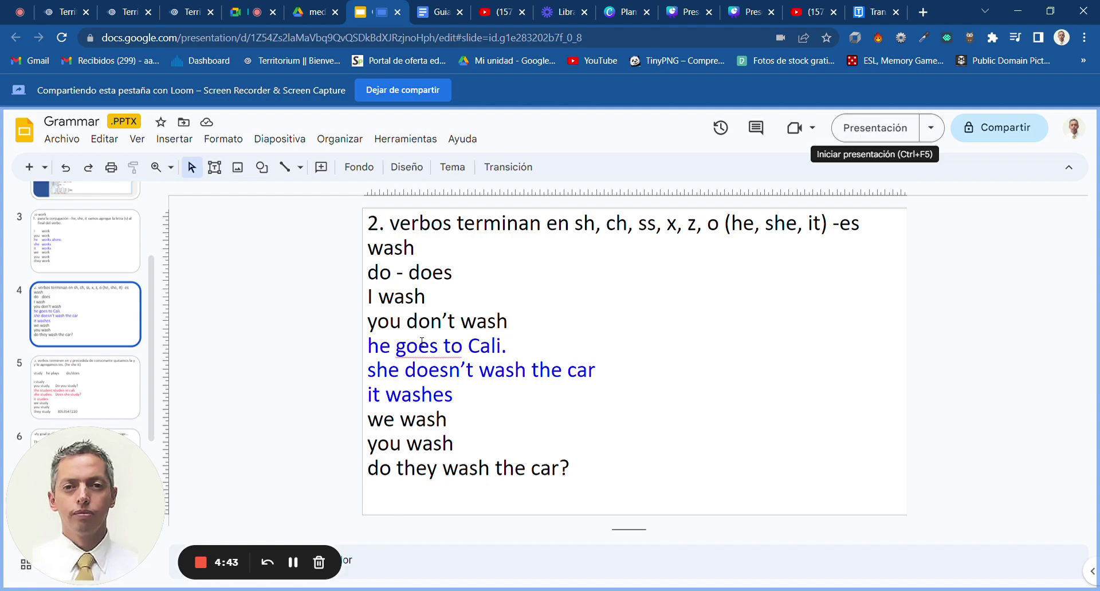
{"action": "mouse_move", "coordinate": [94, 490]}
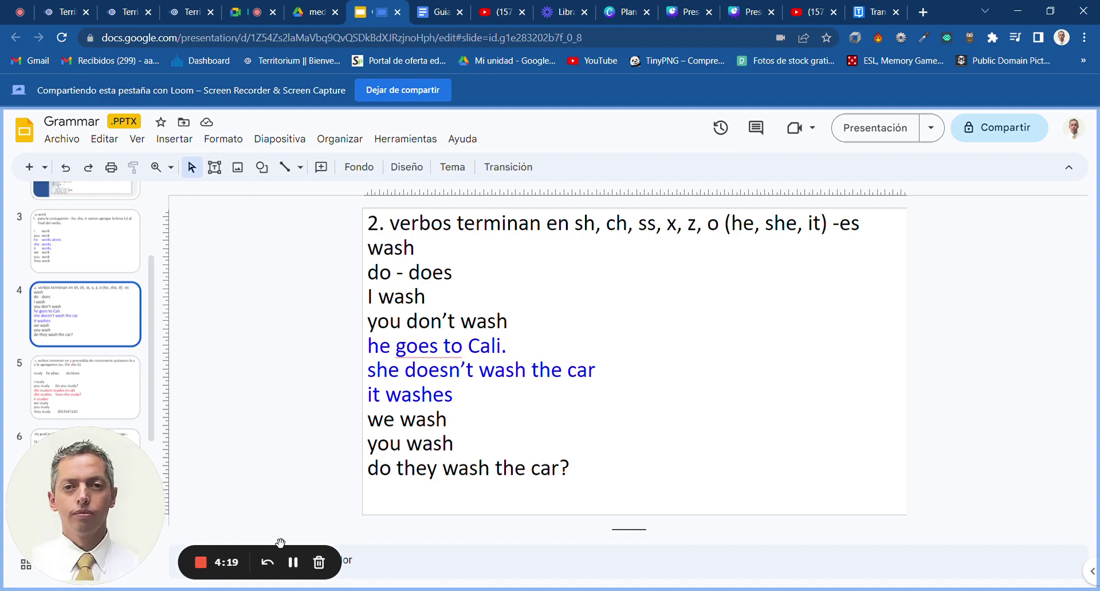
- Finish the Loom recording of the Grammar presentation and dismiss its preview
{"action": "left_click", "coordinate": [200, 564]}
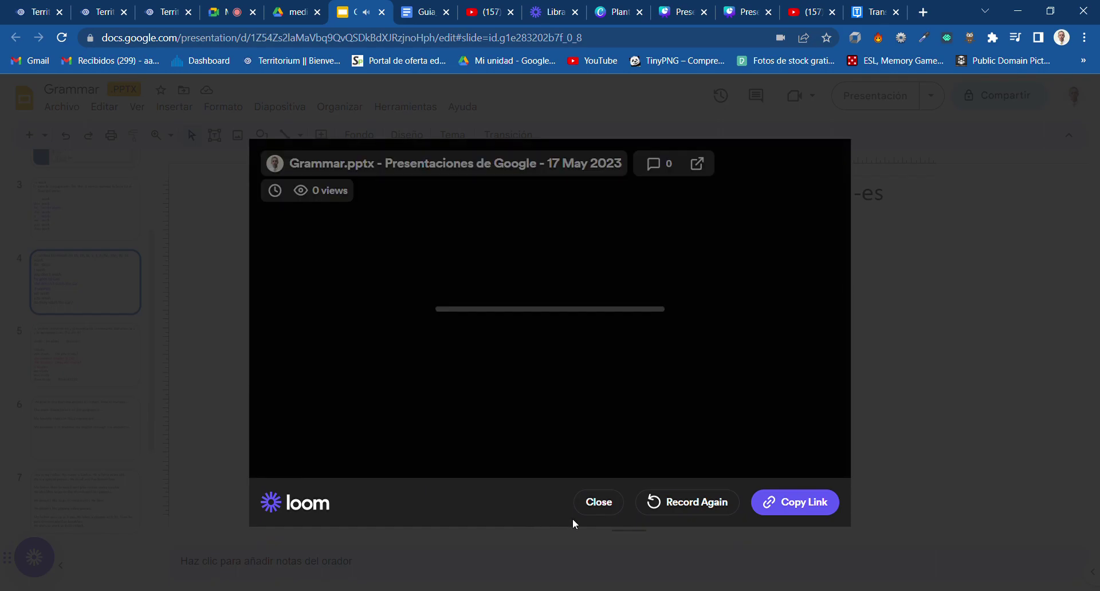
{"action": "left_click", "coordinate": [600, 505]}
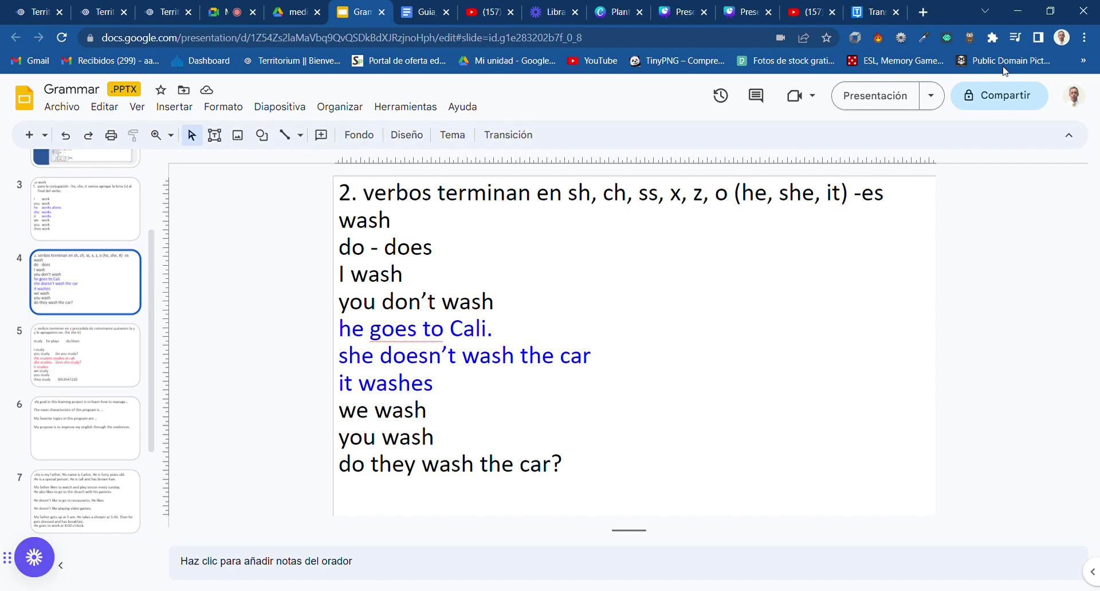
- Search Google for "loom extension para chrome" in a new tab and open the Loom – Screen Recorder & Screen Capture page in the Chrome Web Store
{"action": "left_click", "coordinate": [923, 13]}
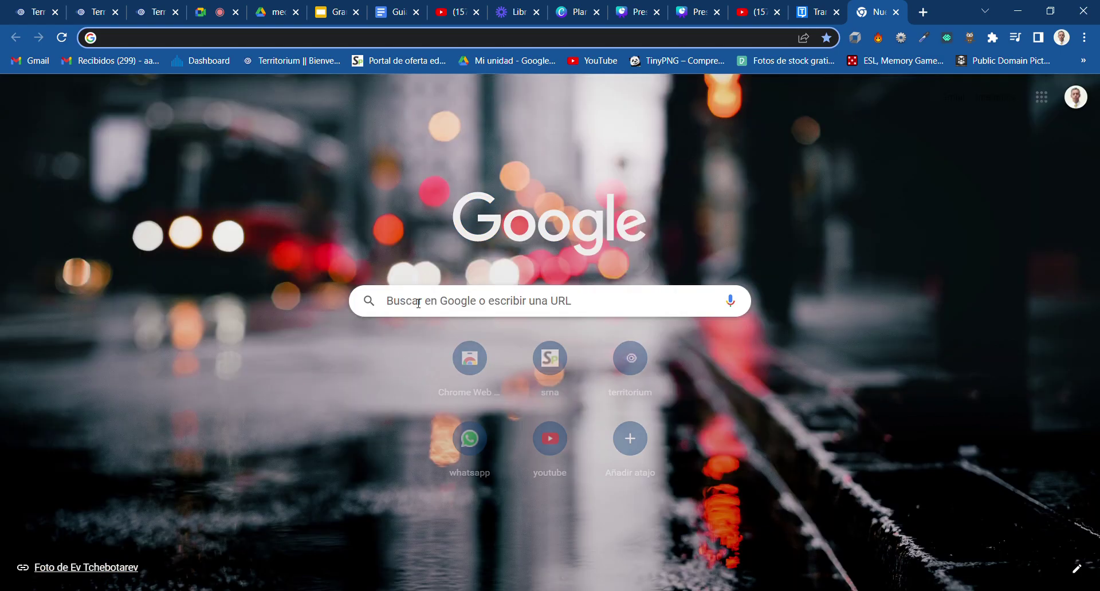
{"action": "left_click", "coordinate": [418, 303]}
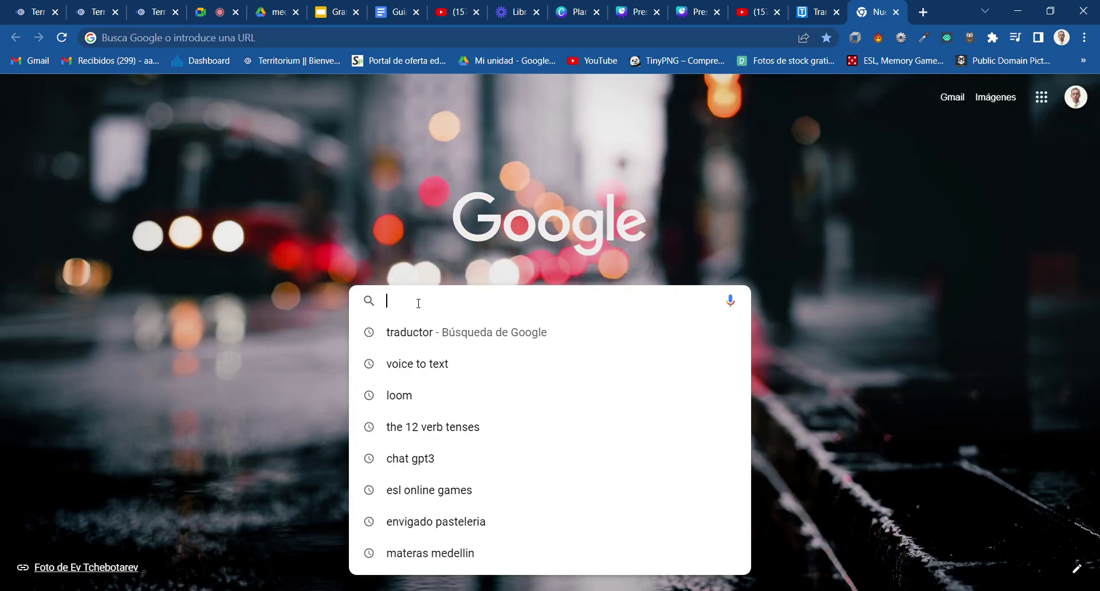
{"action": "type", "text": "lo"}
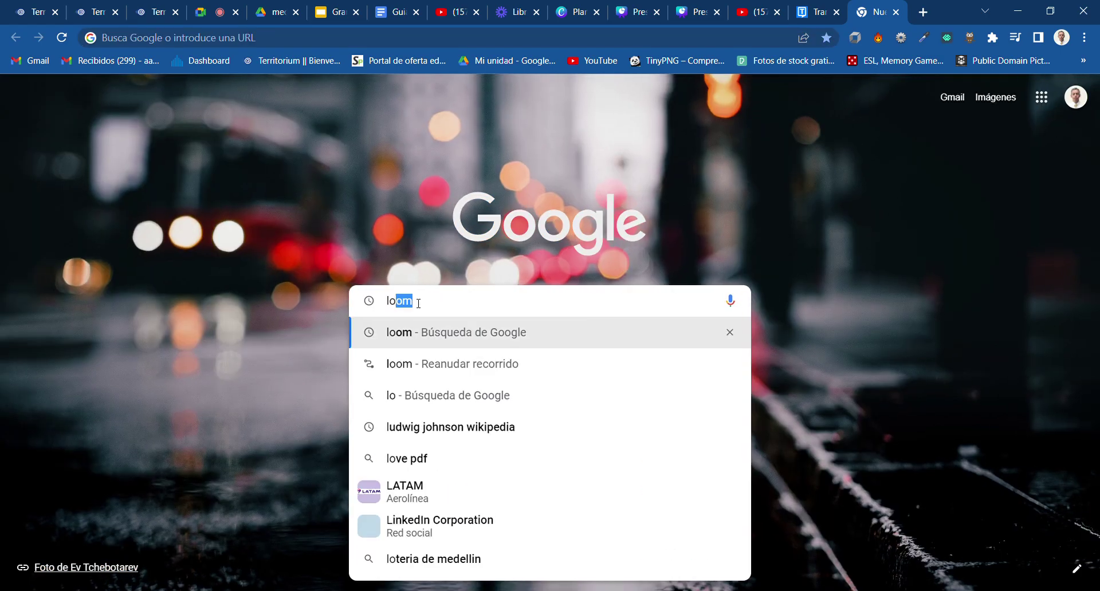
{"action": "type", "text": "om ex"}
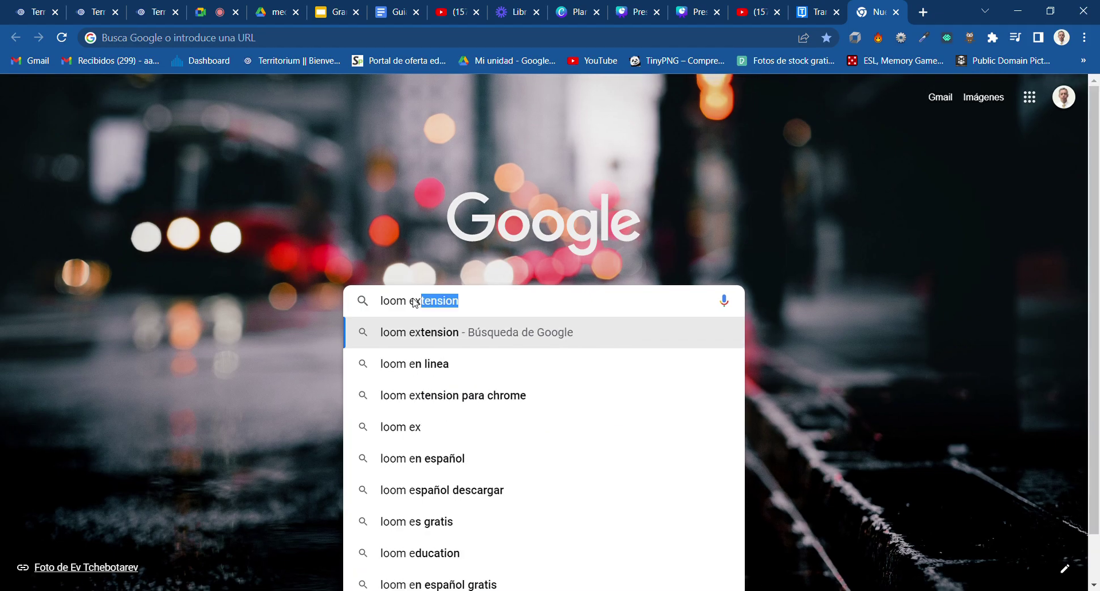
{"action": "type", "text": "tension"}
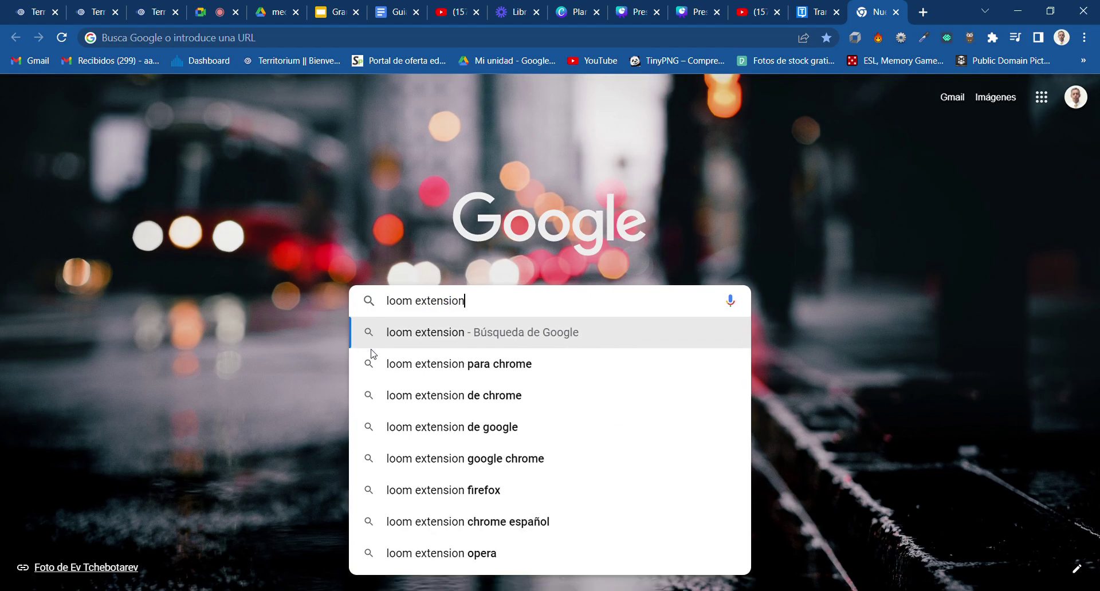
{"action": "left_click", "coordinate": [437, 364]}
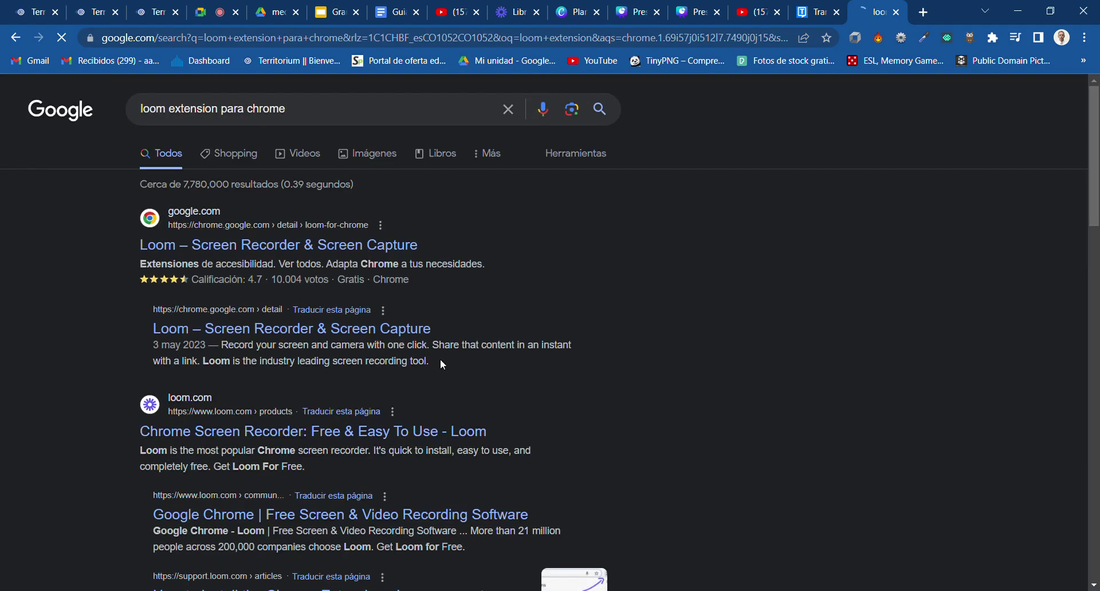
{"action": "left_click", "coordinate": [232, 252]}
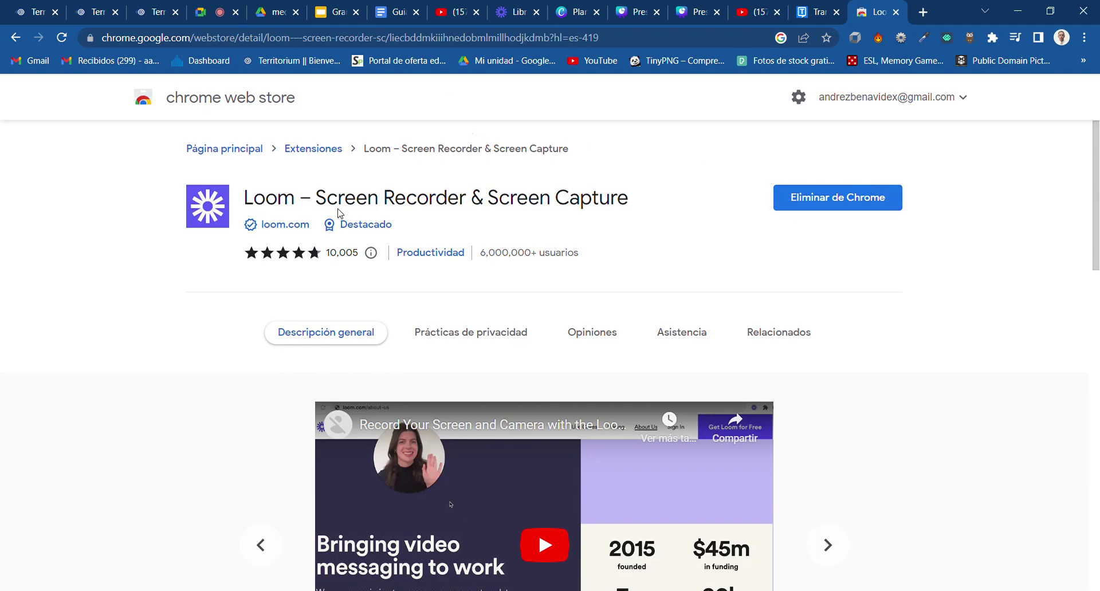
- Return to the Grammar presentation and show slide 7 with the sample text about the father
{"action": "left_click", "coordinate": [333, 13]}
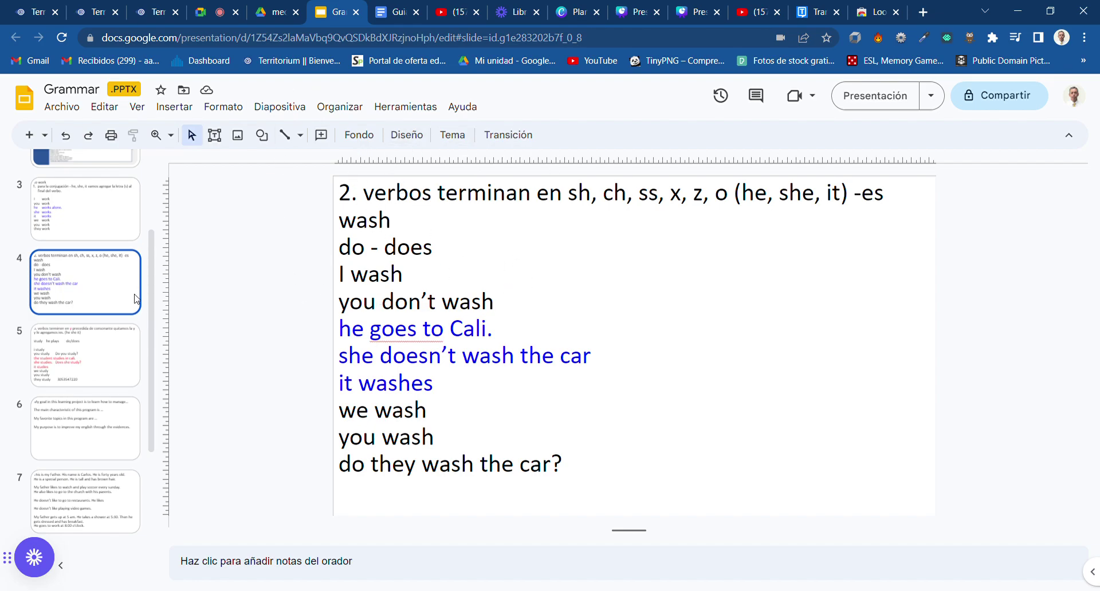
{"action": "scroll", "coordinate": [115, 386], "scroll_direction": "down", "scroll_amount": 3}
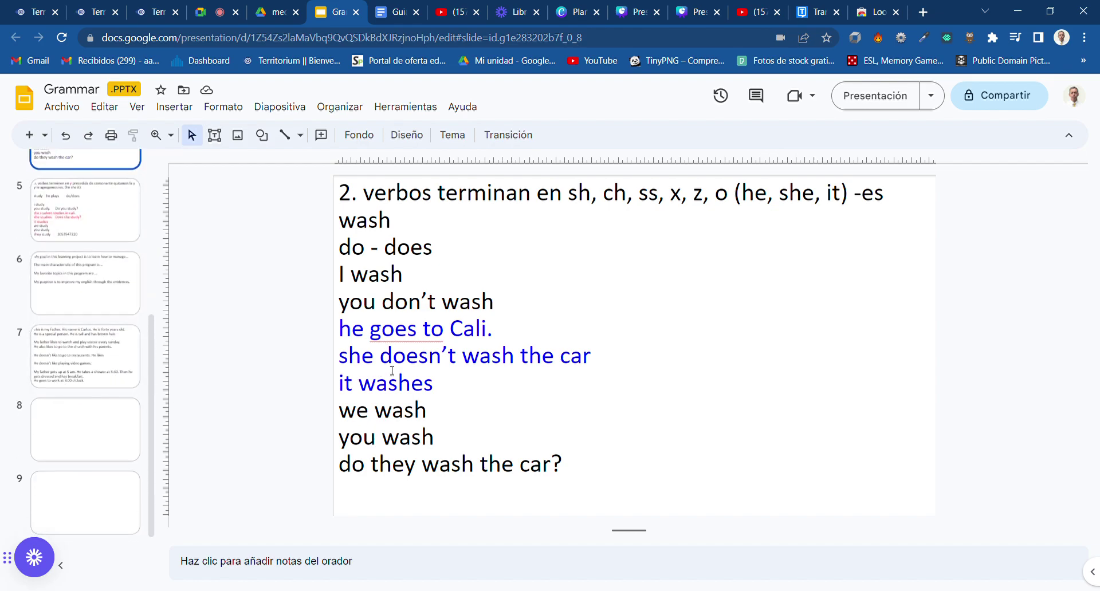
{"action": "left_click", "coordinate": [122, 371]}
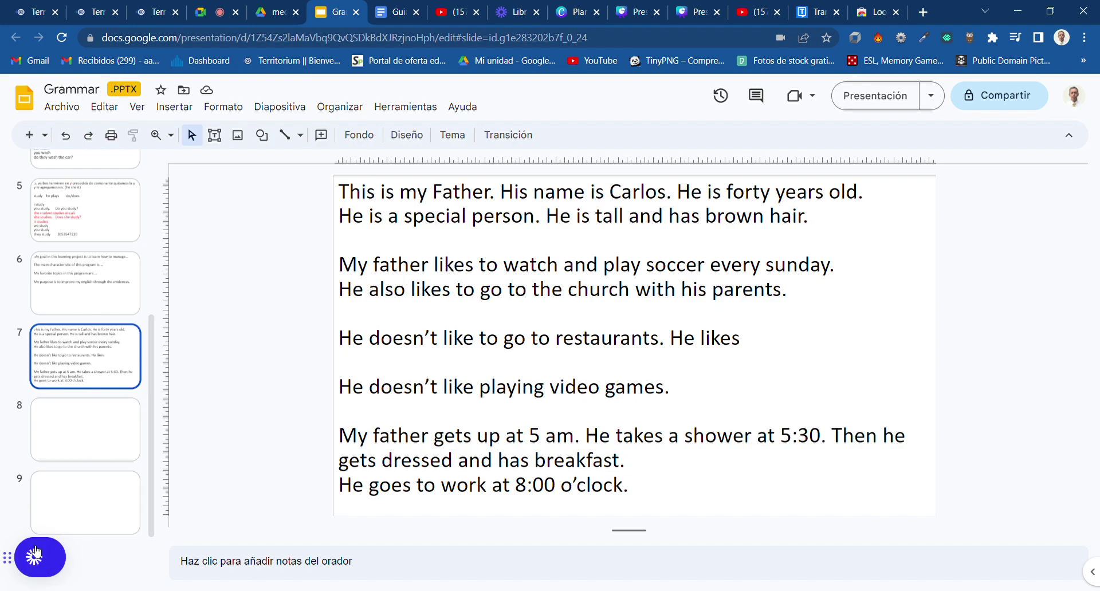
- Start a new Loom recording that shares only the Grammar.pptx Chrome tab, with tab audio included
{"action": "mouse_move", "coordinate": [49, 570]}
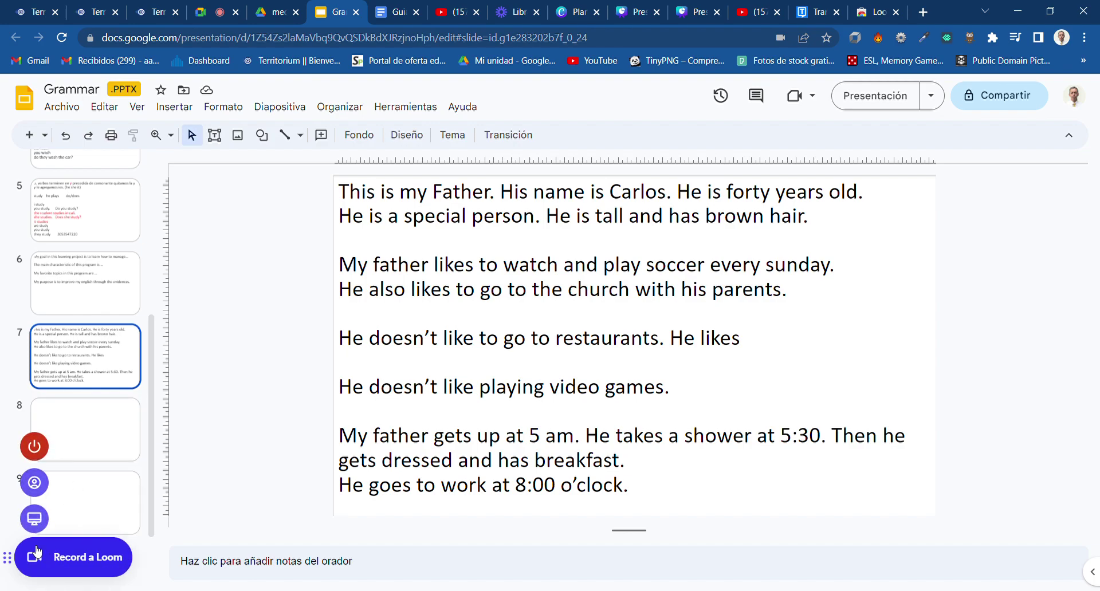
{"action": "left_click", "coordinate": [65, 569]}
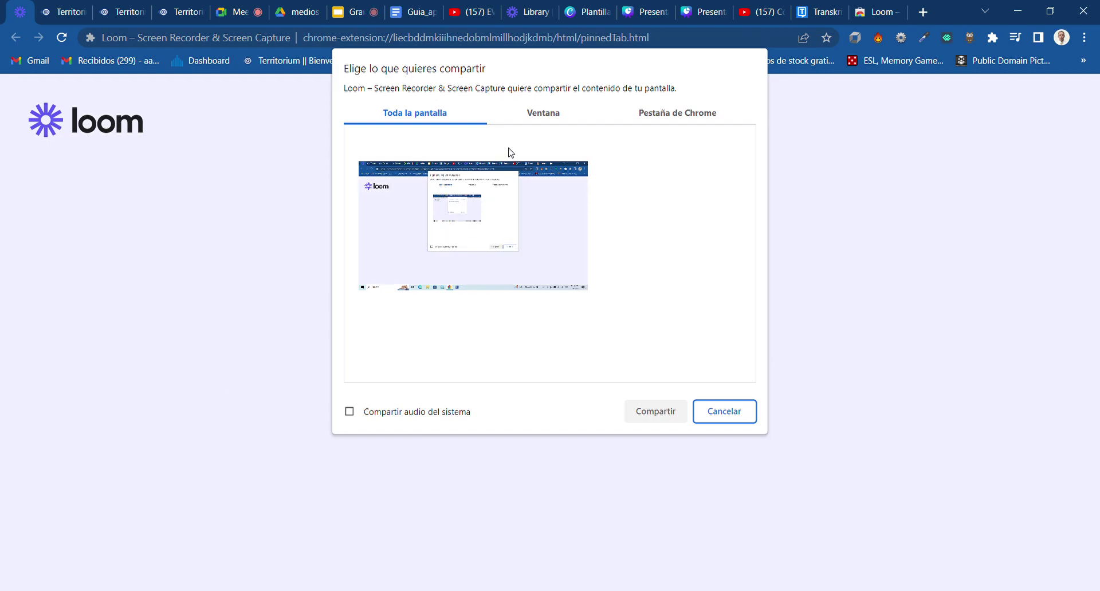
{"action": "left_click", "coordinate": [674, 118]}
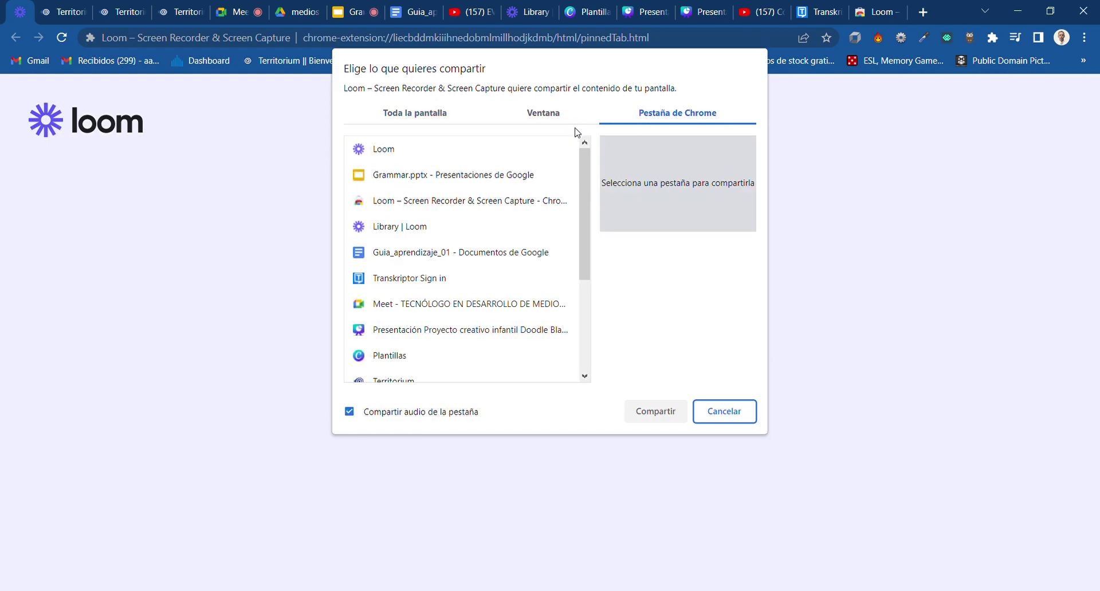
{"action": "left_click", "coordinate": [427, 179]}
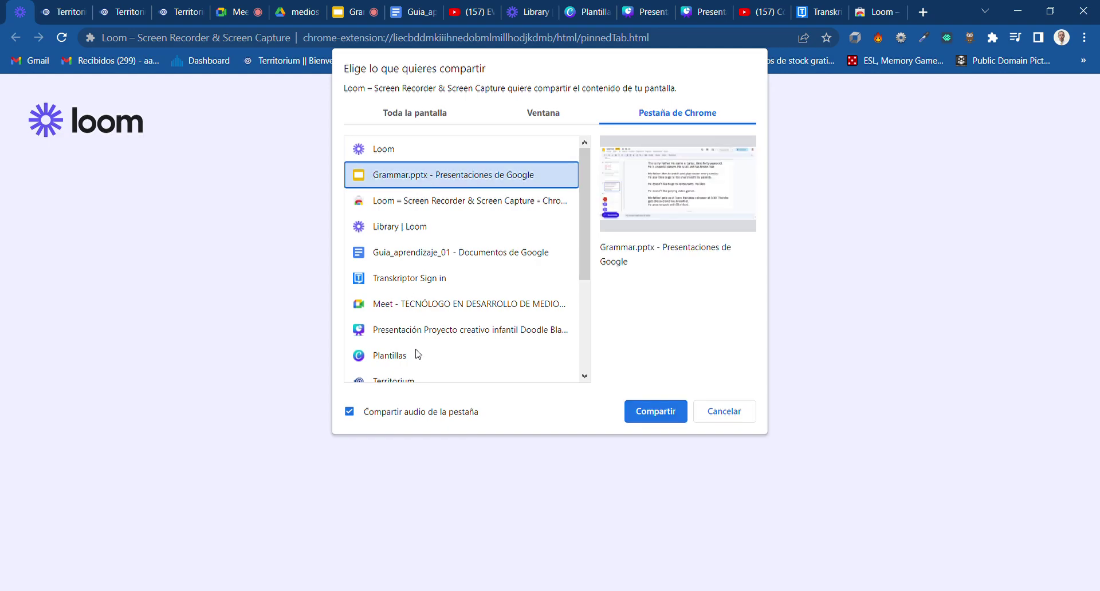
{"action": "left_click", "coordinate": [415, 115]}
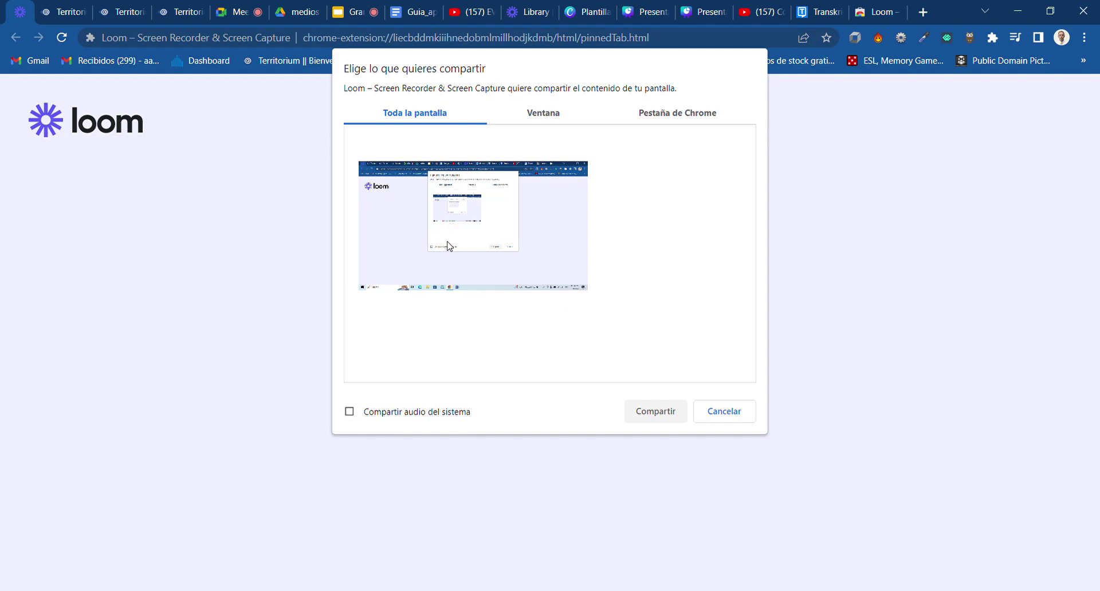
{"action": "left_click", "coordinate": [663, 114]}
{"action": "left_click", "coordinate": [493, 174]}
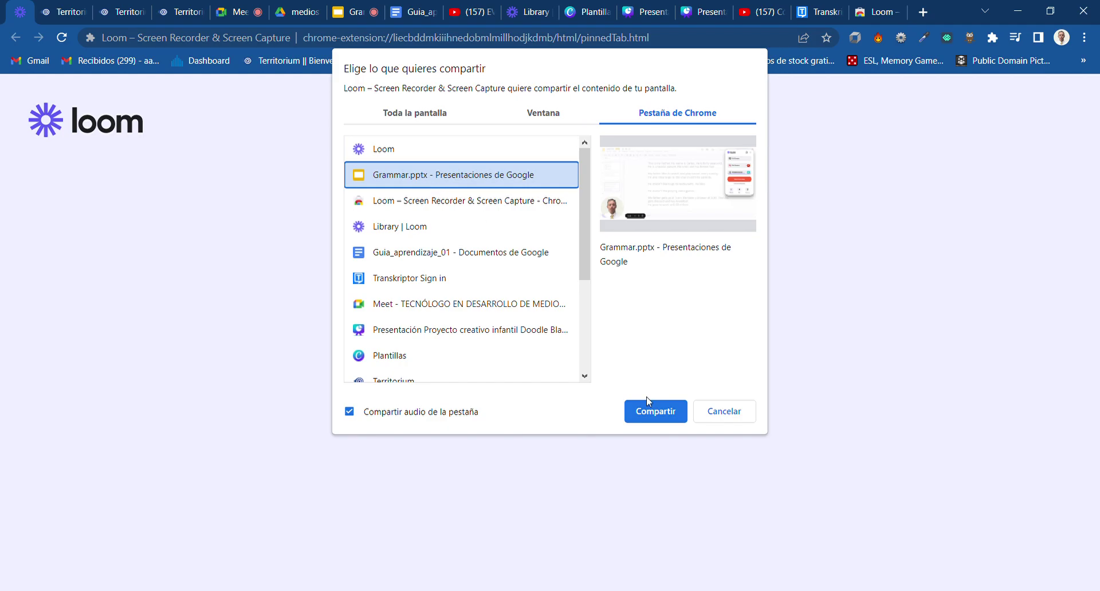
{"action": "left_click", "coordinate": [653, 413]}
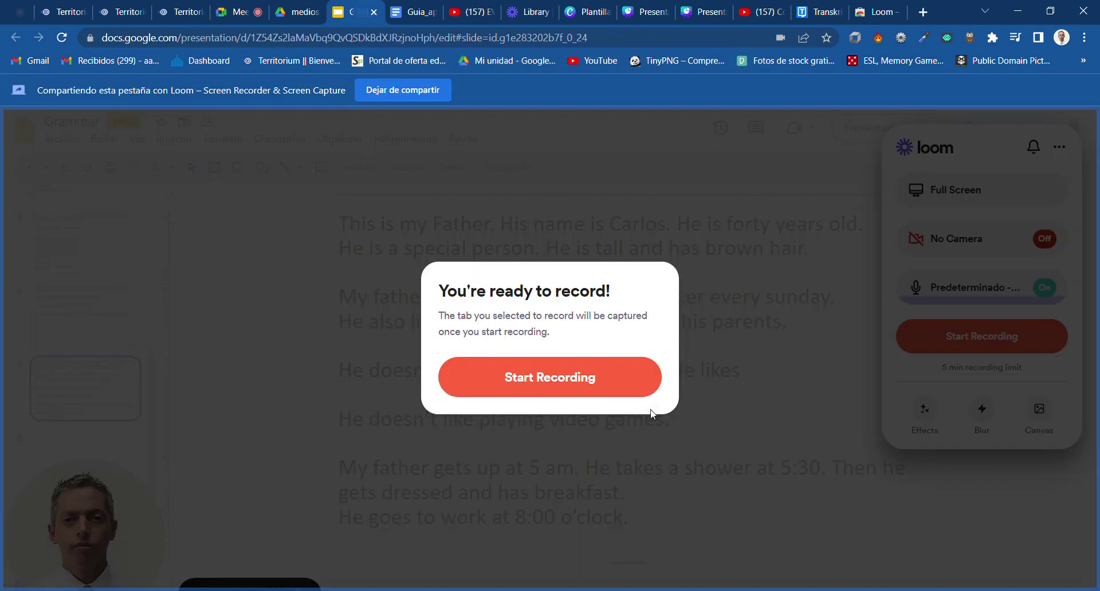
{"action": "left_click", "coordinate": [519, 368]}
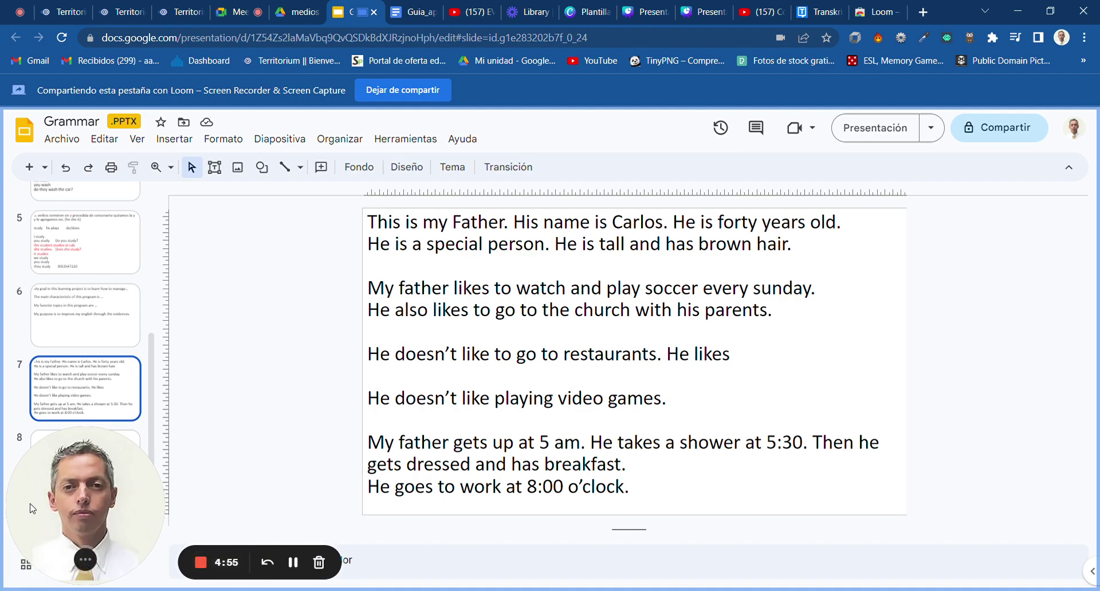
- Move the round camera bubble around the presentation while recording and place it back near the slide thumbnails
{"action": "left_click_drag", "start_coordinate": [87, 493], "coordinate": [131, 234]}
{"action": "left_click_drag", "start_coordinate": [181, 472], "coordinate": [93, 486]}
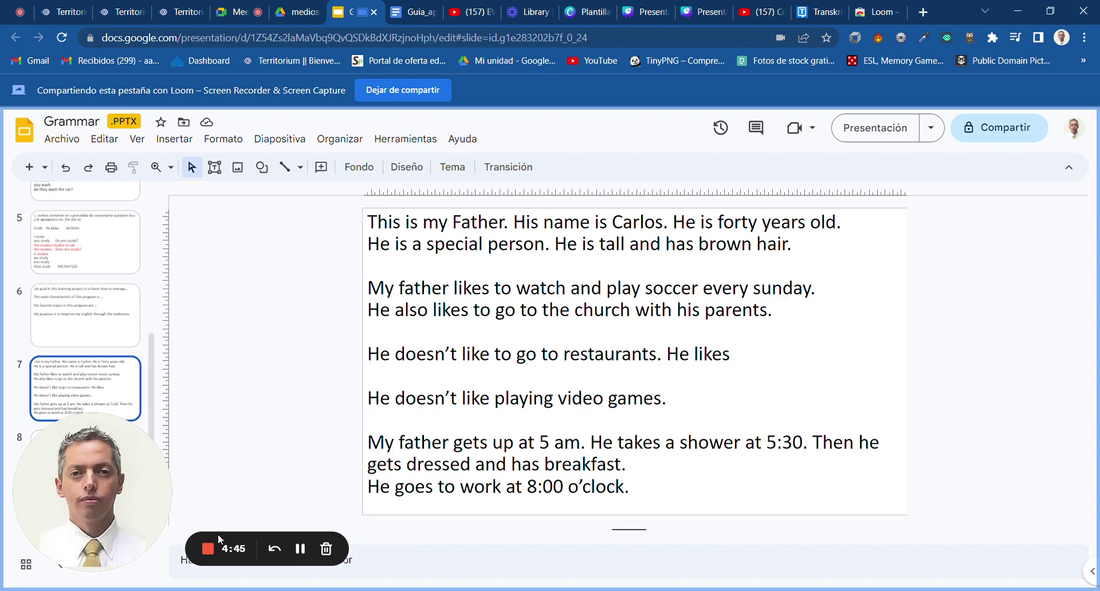
- Finish the Loom recording, copy its link and dismiss the preview
{"action": "left_click", "coordinate": [208, 550]}
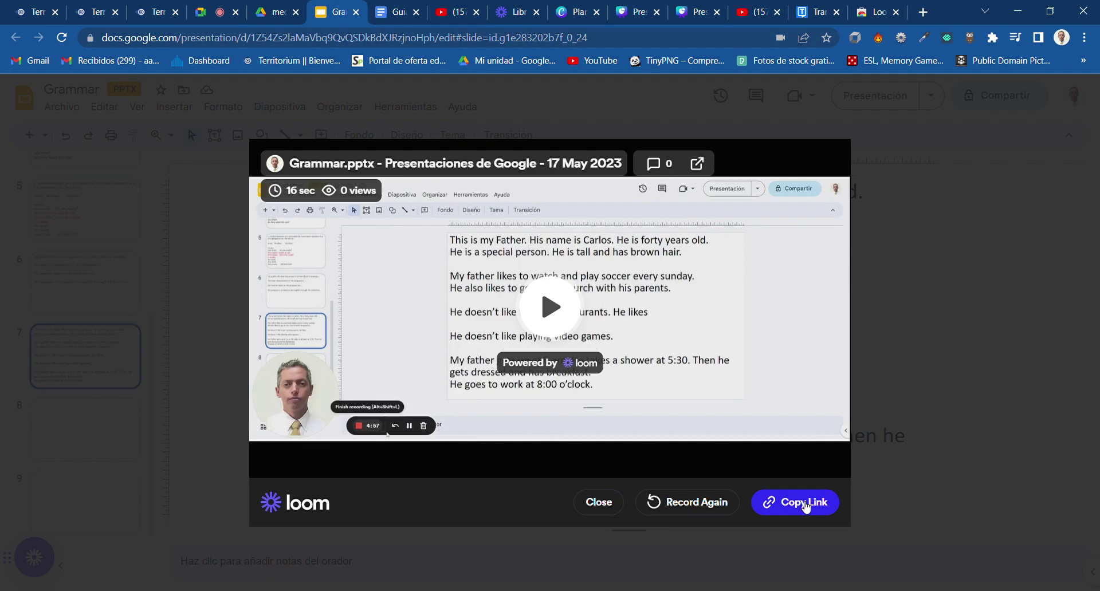
{"action": "left_click", "coordinate": [771, 503]}
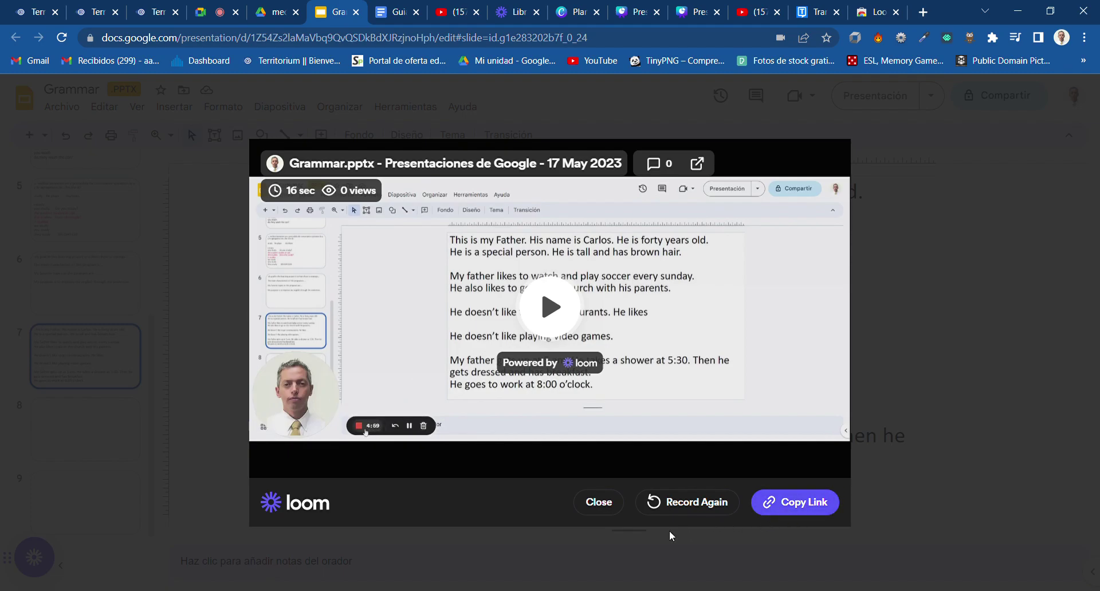
{"action": "left_click", "coordinate": [599, 503]}
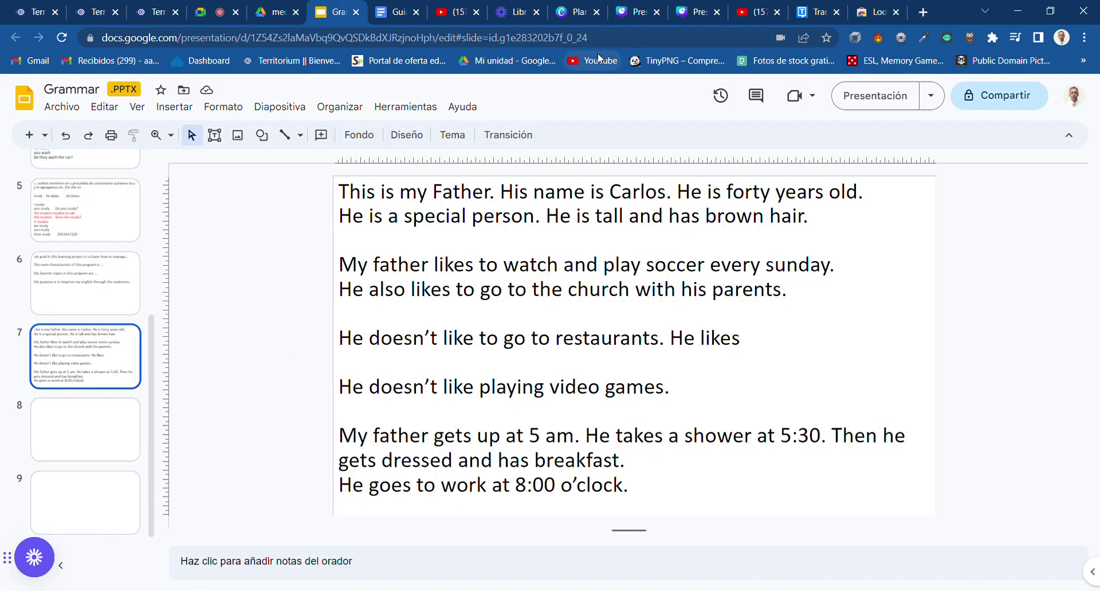
- Switch to the Loom library, reload it and copy the link of the newest Grammar.pptx recording
{"action": "left_click", "coordinate": [518, 16]}
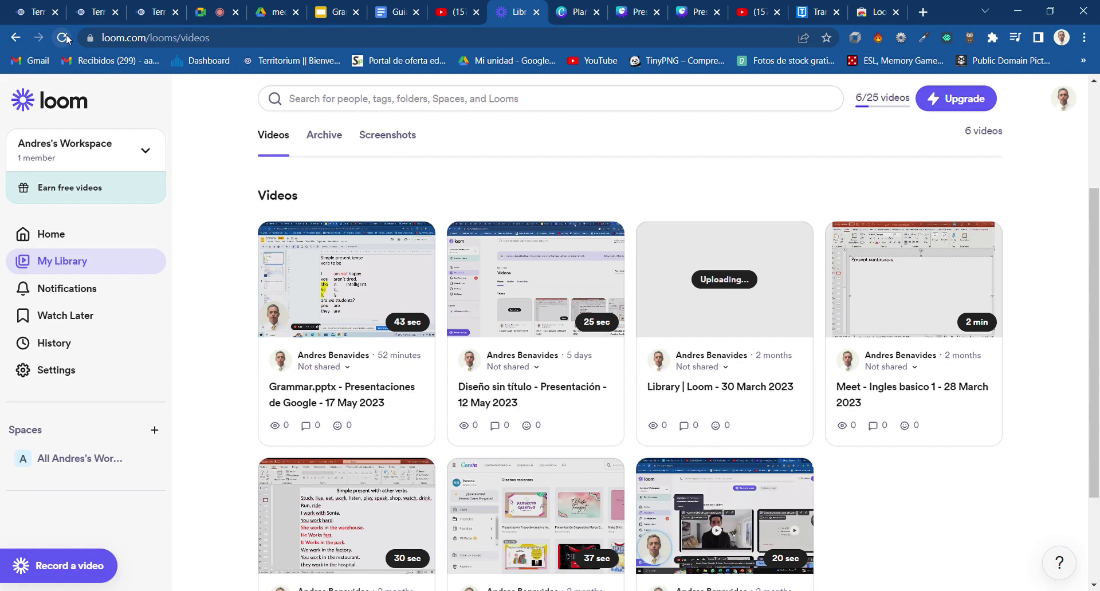
{"action": "left_click", "coordinate": [63, 38]}
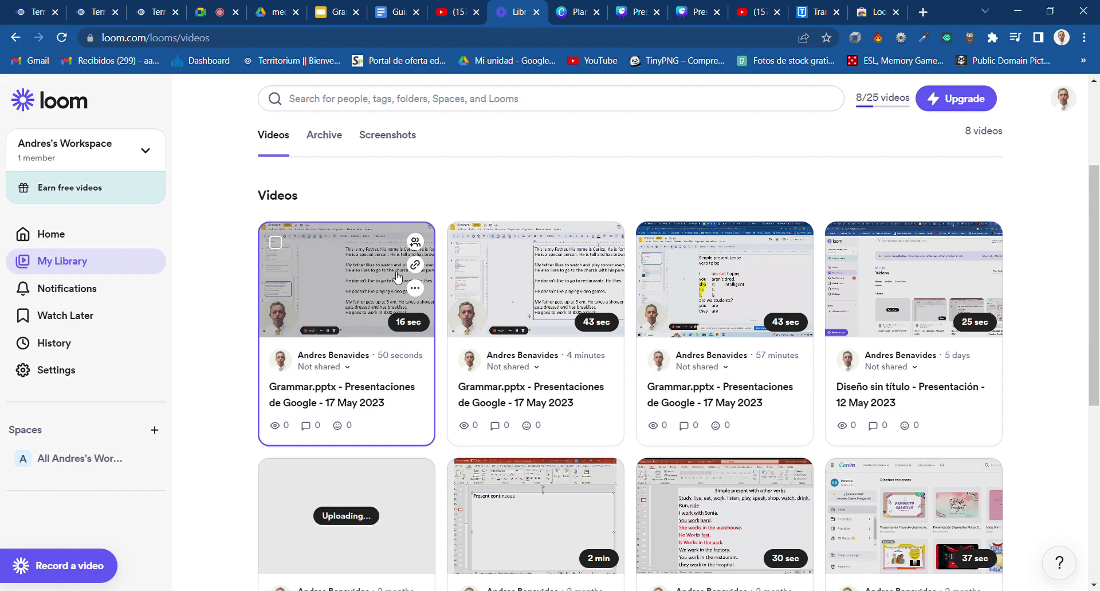
{"action": "left_click", "coordinate": [417, 268]}
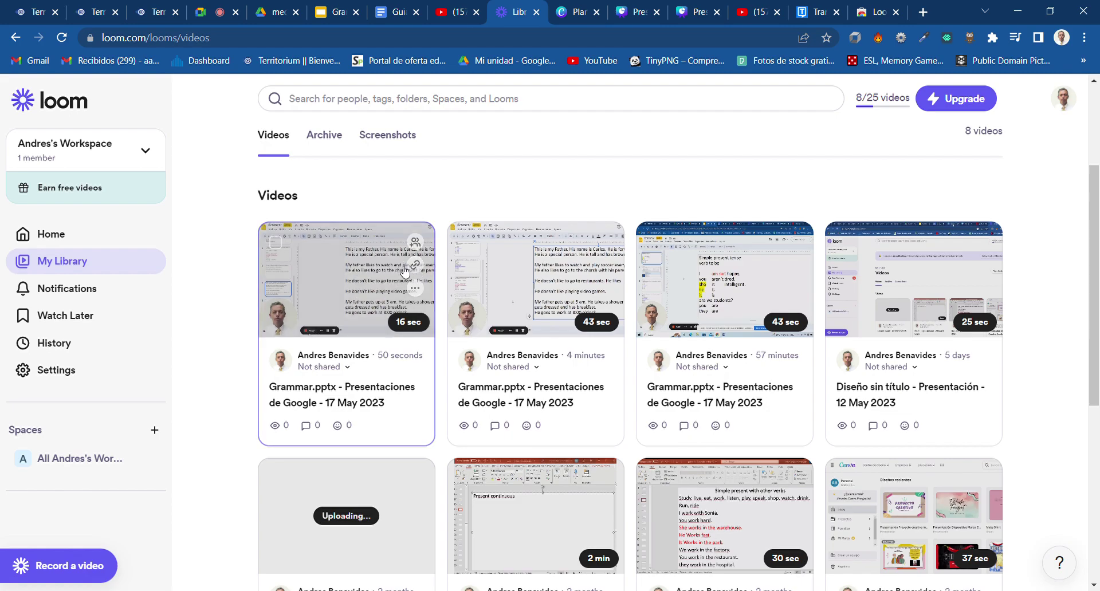
{"action": "left_click", "coordinate": [418, 268]}
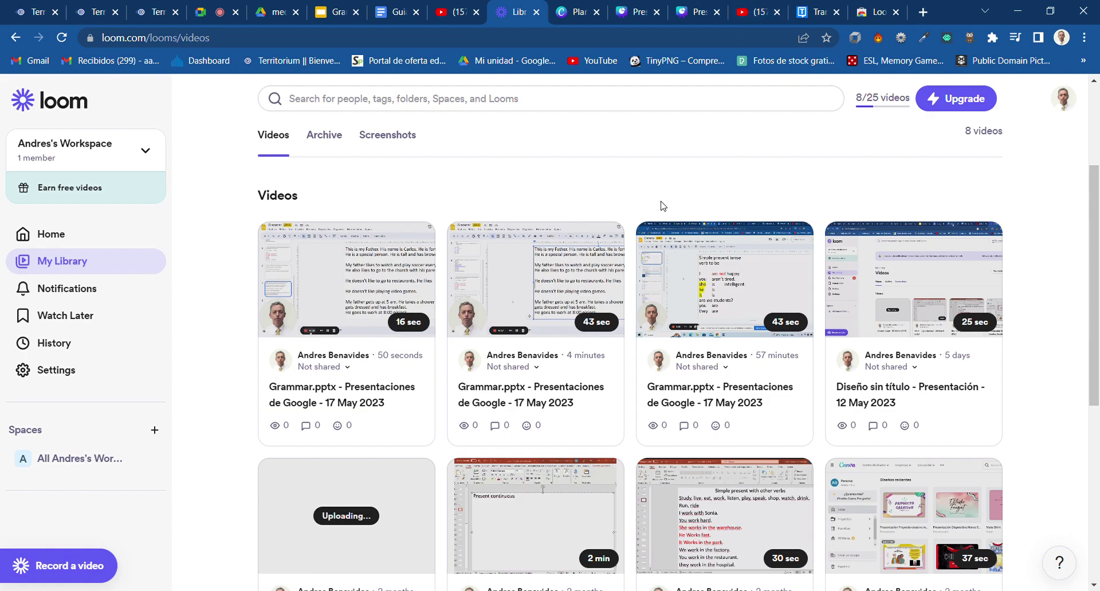
- Open YouTube in a new tab and bring up the video upload dialog in YouTube Studio
{"action": "left_click", "coordinate": [759, 12]}
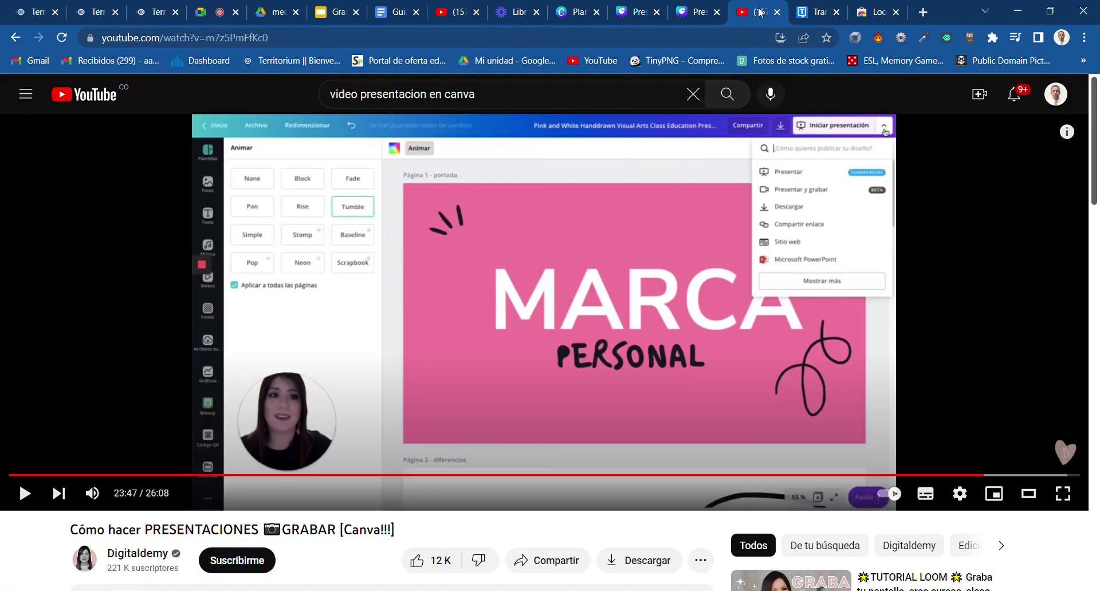
{"action": "left_click", "coordinate": [922, 12]}
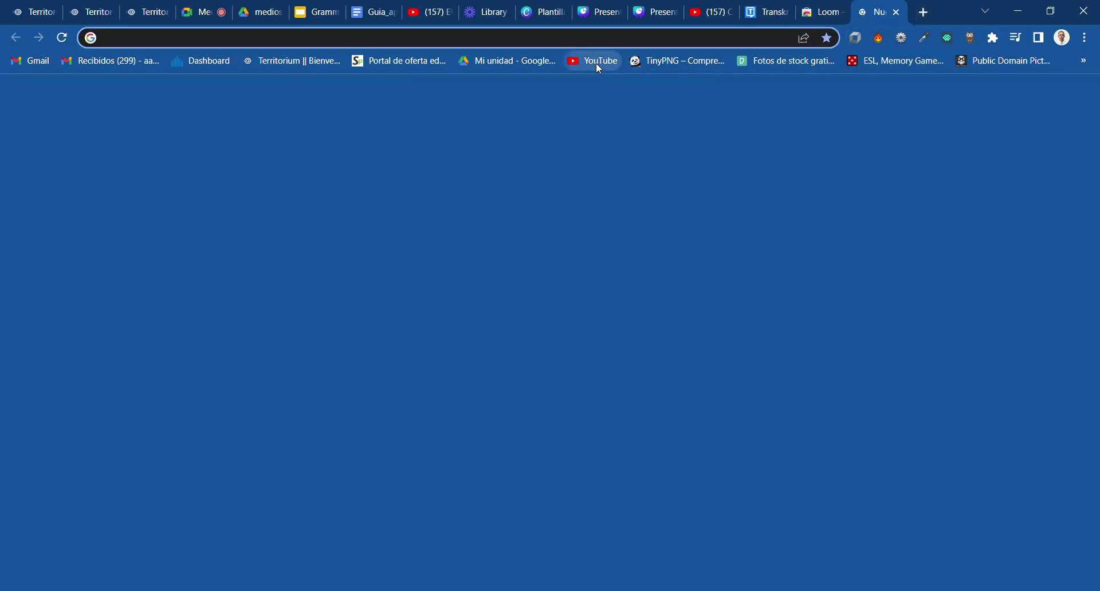
{"action": "left_click", "coordinate": [596, 63]}
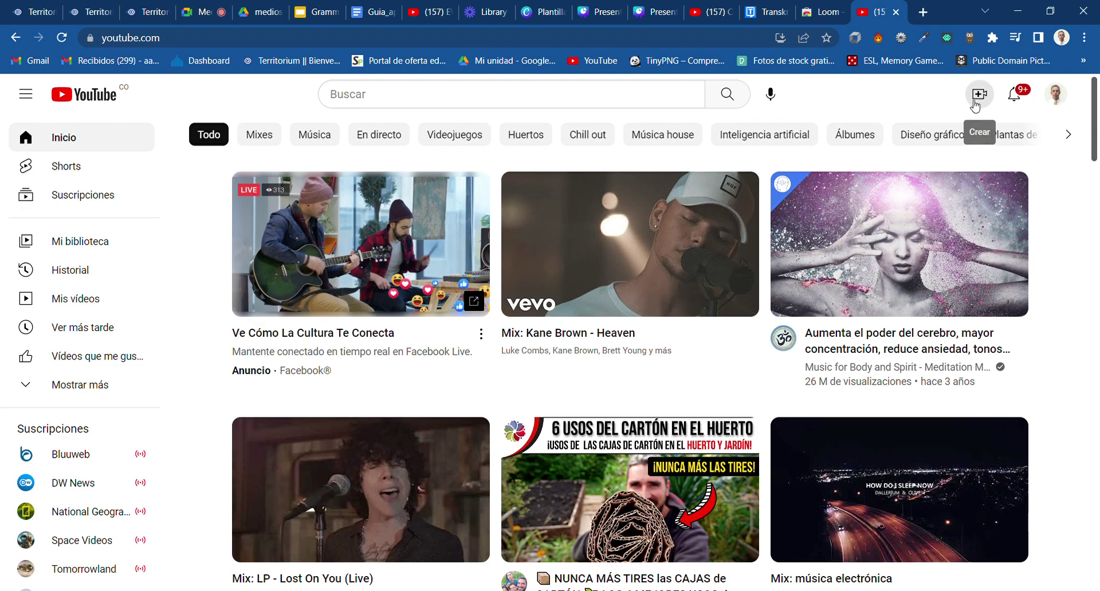
{"action": "left_click", "coordinate": [986, 106]}
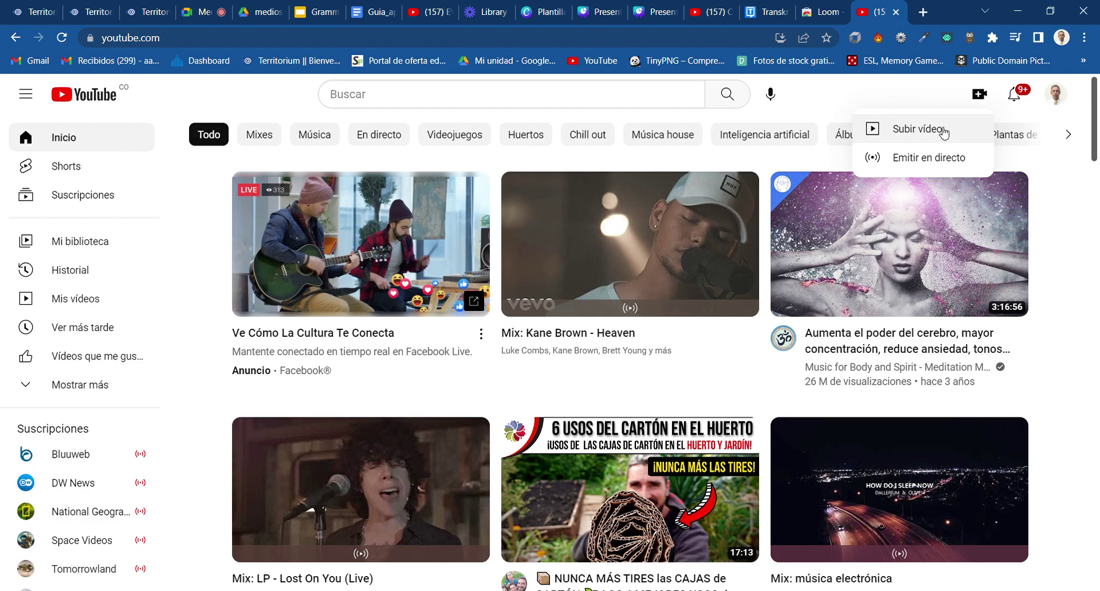
{"action": "left_click", "coordinate": [941, 131]}
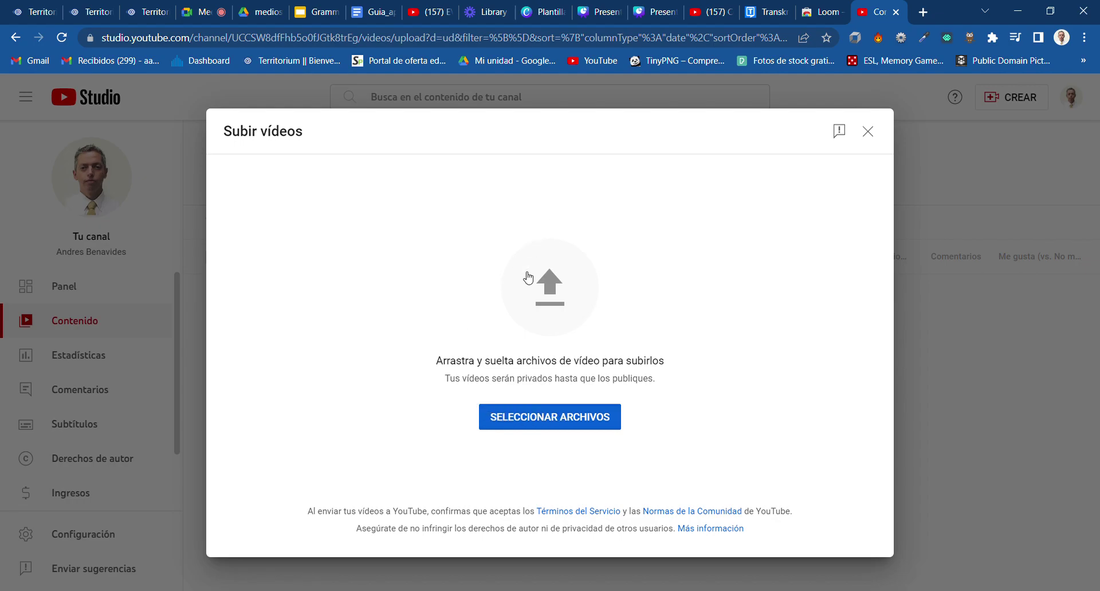
- Select the "Meet - TÉCNICO EN CONTABILIZACIÓN DE OPERACIONES COMERCIALES Y FINANCIERAS" video file for upload and view its details form
{"action": "left_click", "coordinate": [554, 423]}
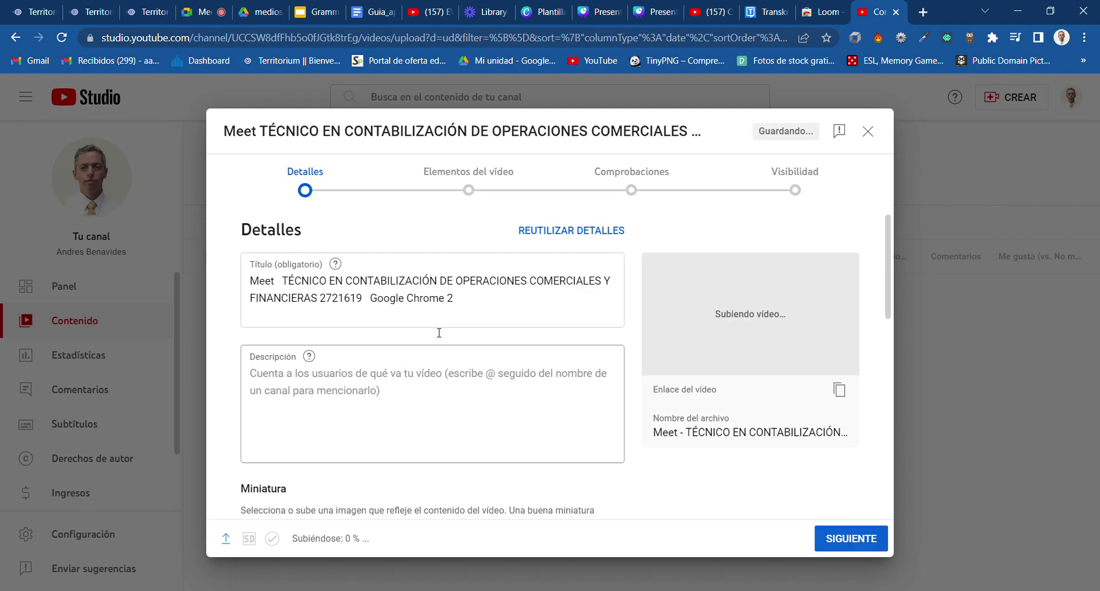
{"action": "scroll", "coordinate": [511, 362], "scroll_direction": "down", "scroll_amount": 2}
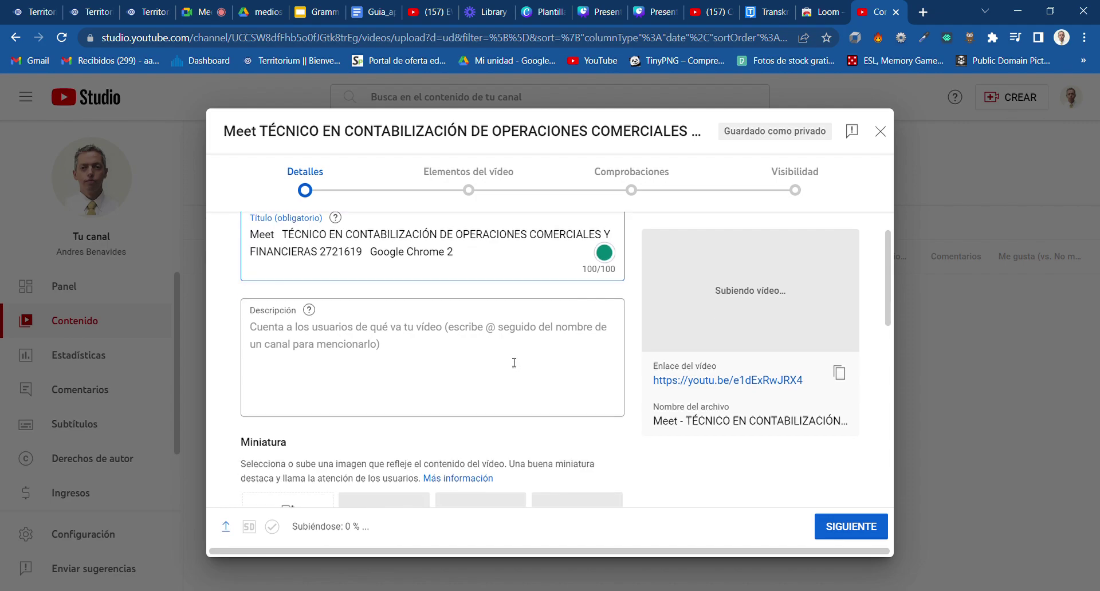
- Mark the video as not made for children and advance through video elements and checks to the visibility stage
{"action": "scroll", "coordinate": [511, 362], "scroll_direction": "down", "scroll_amount": 8}
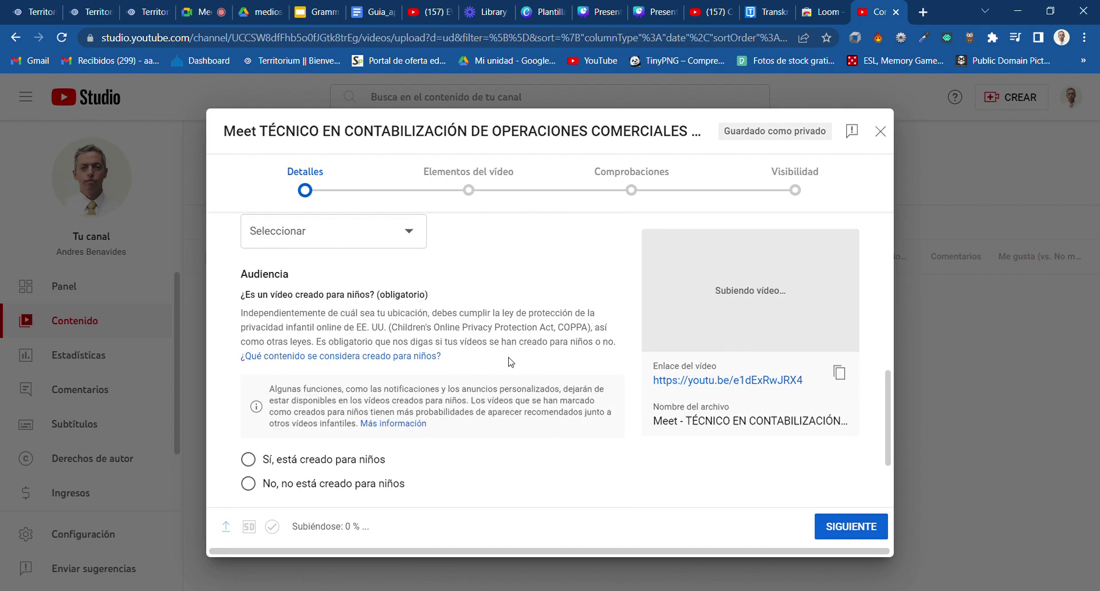
{"action": "scroll", "coordinate": [514, 362], "scroll_direction": "down", "scroll_amount": 1}
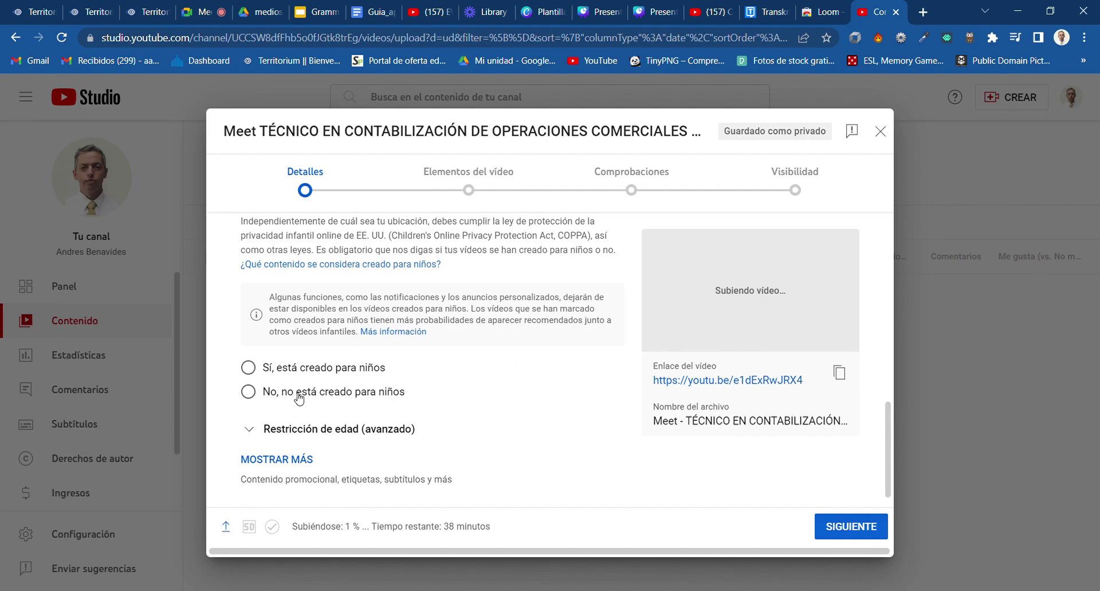
{"action": "left_click", "coordinate": [249, 393]}
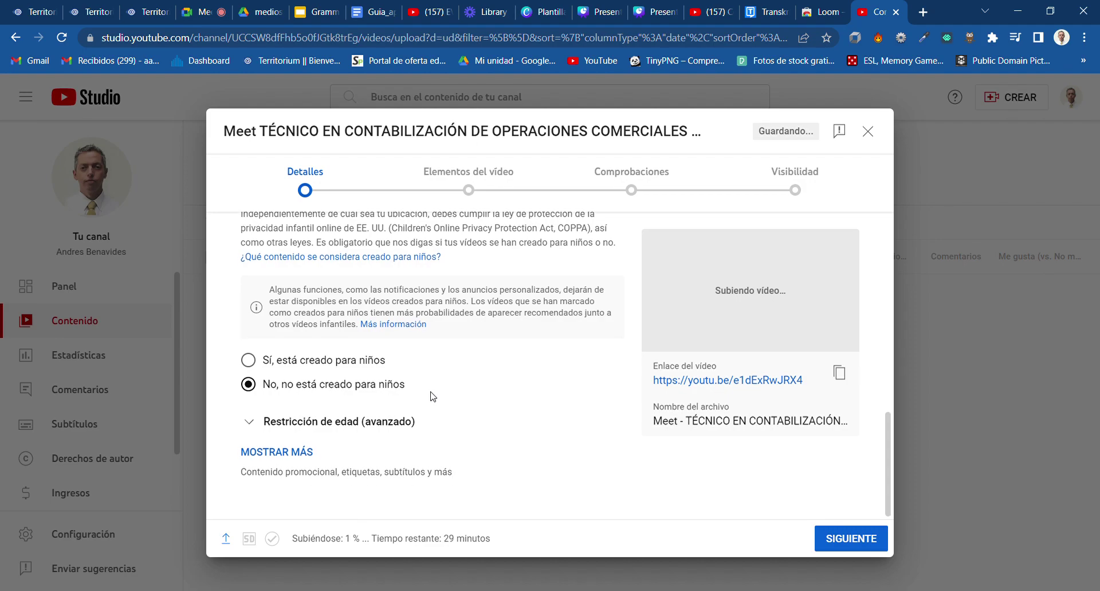
{"action": "left_click", "coordinate": [842, 536]}
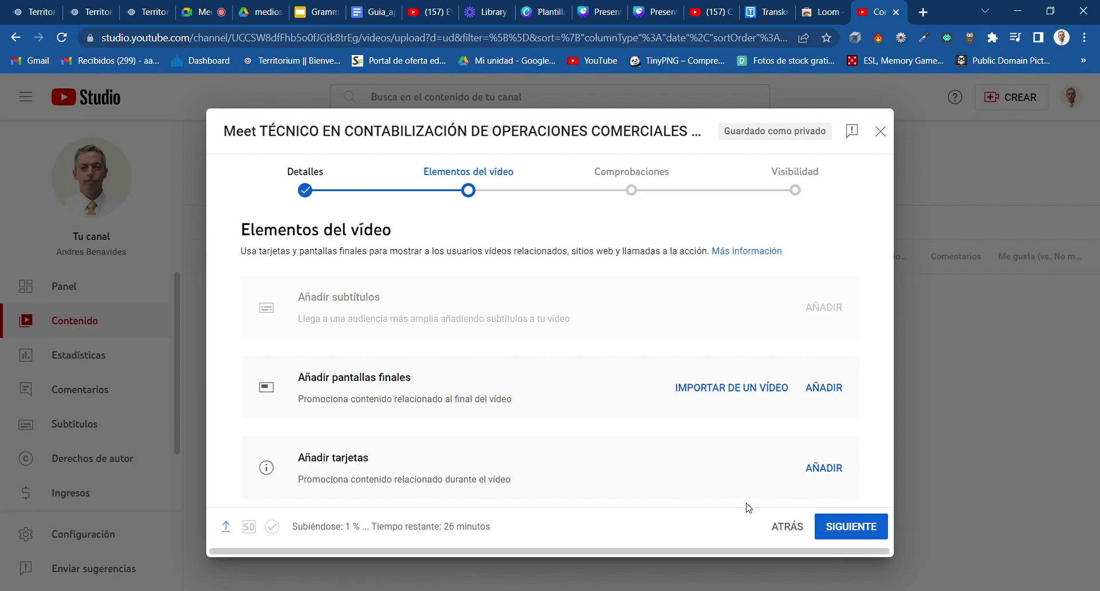
{"action": "left_click", "coordinate": [846, 531]}
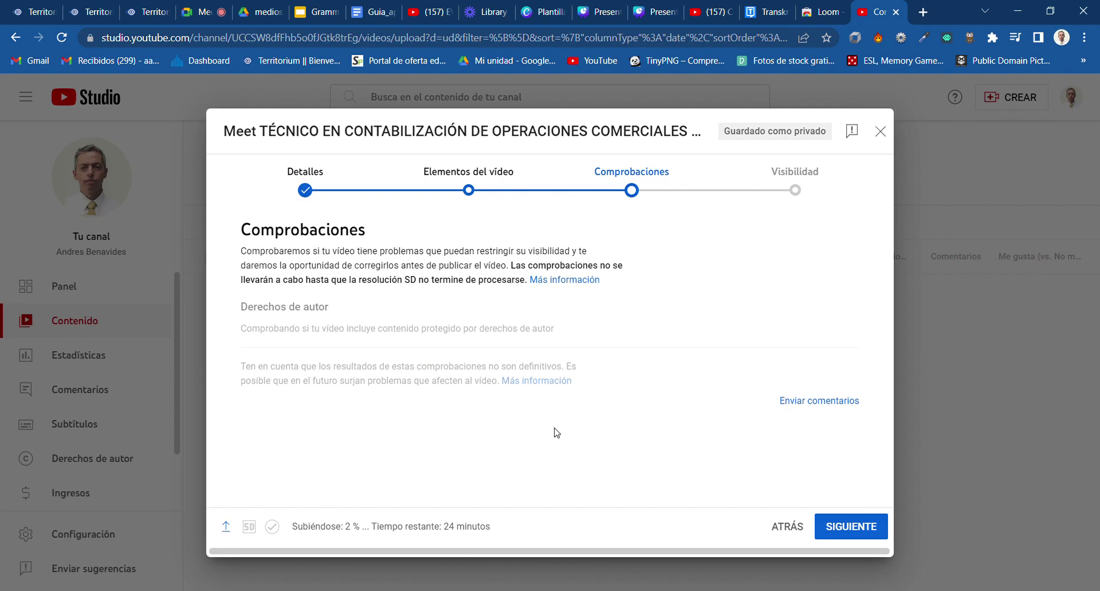
{"action": "left_click", "coordinate": [843, 524]}
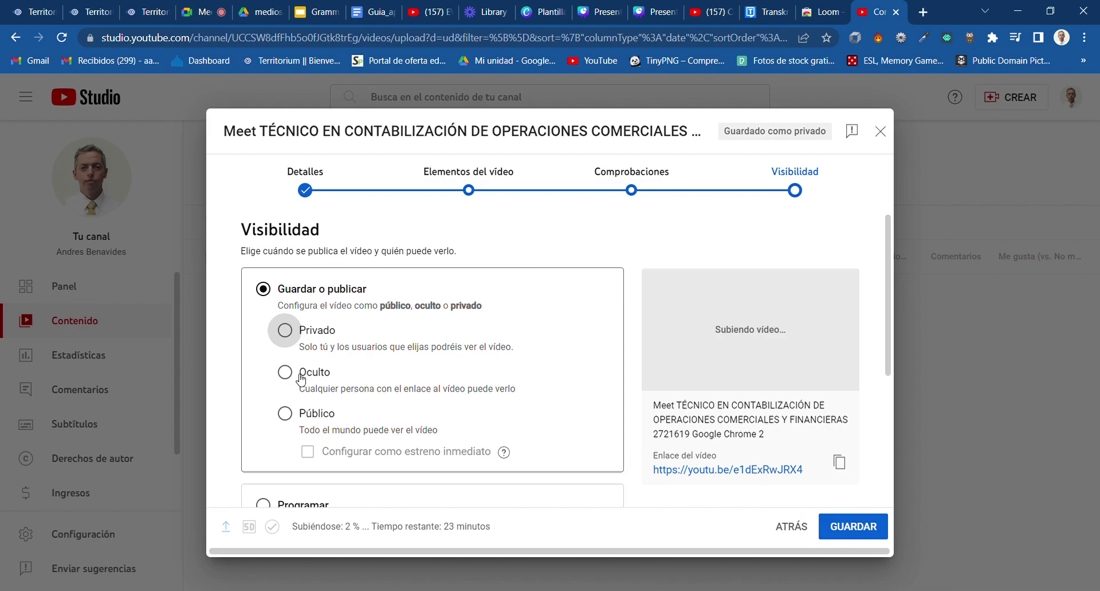
- Try the Oculto and Público visibility options for the video and review the pre-publication guidance
{"action": "left_click", "coordinate": [287, 375]}
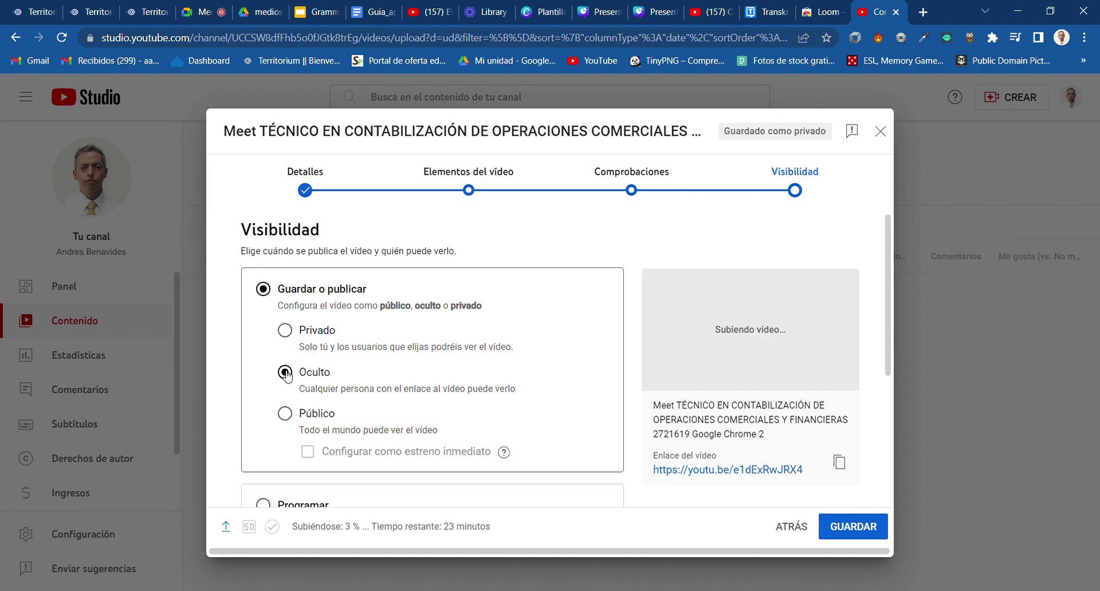
{"action": "left_click", "coordinate": [289, 419]}
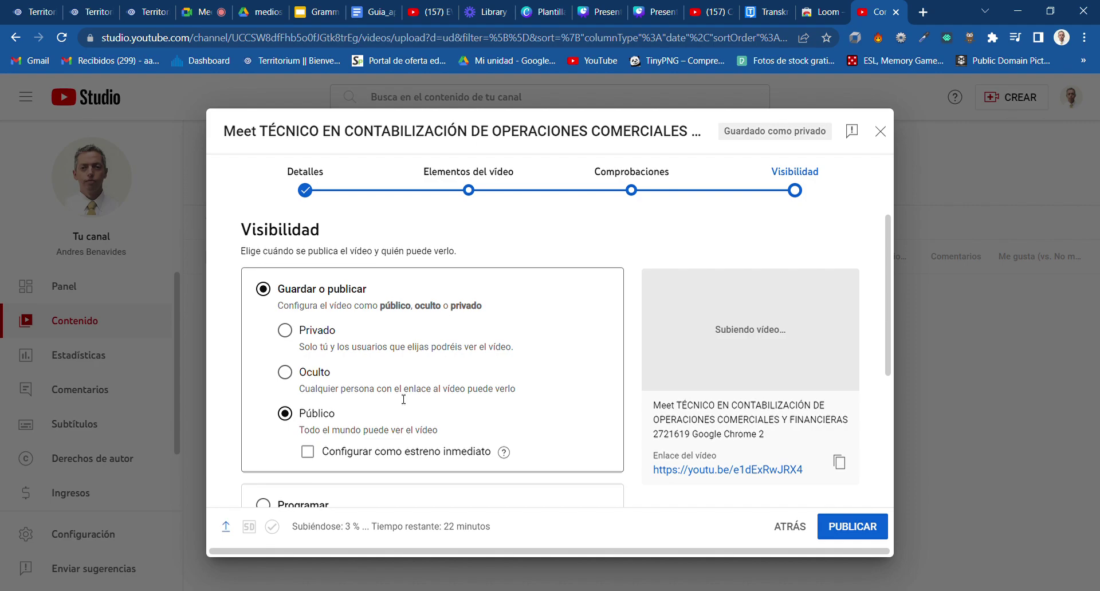
{"action": "scroll", "coordinate": [404, 399], "scroll_direction": "down", "scroll_amount": 4}
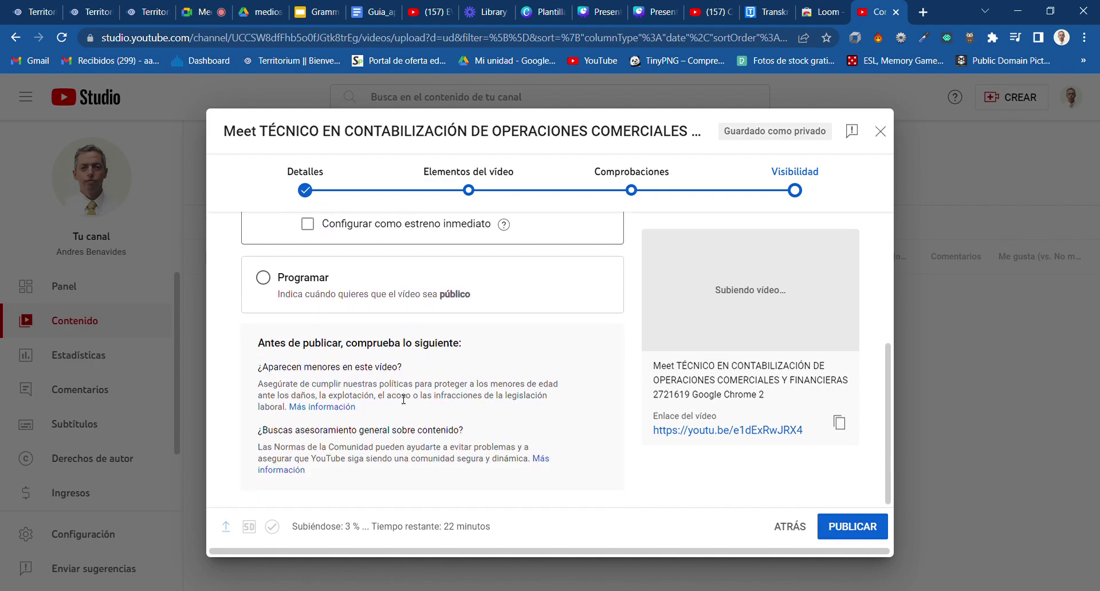
{"action": "scroll", "coordinate": [404, 399], "scroll_direction": "up", "scroll_amount": 4}
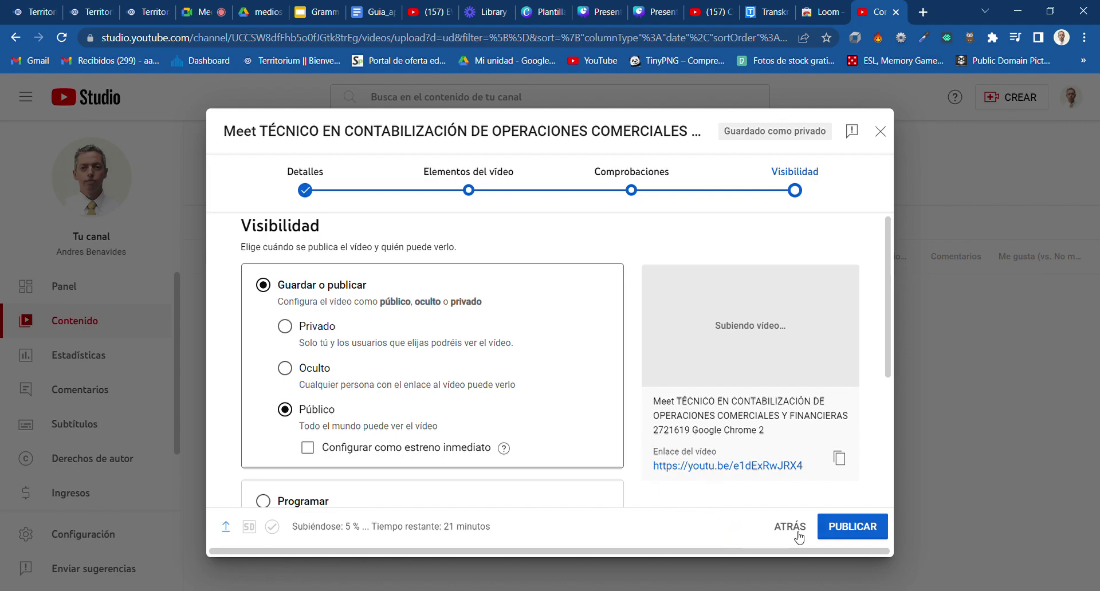
- Close the upload form and cancel the upload of the Meet TÉCNICO EN CONTABILIZACIÓN draft video
{"action": "left_click", "coordinate": [880, 133]}
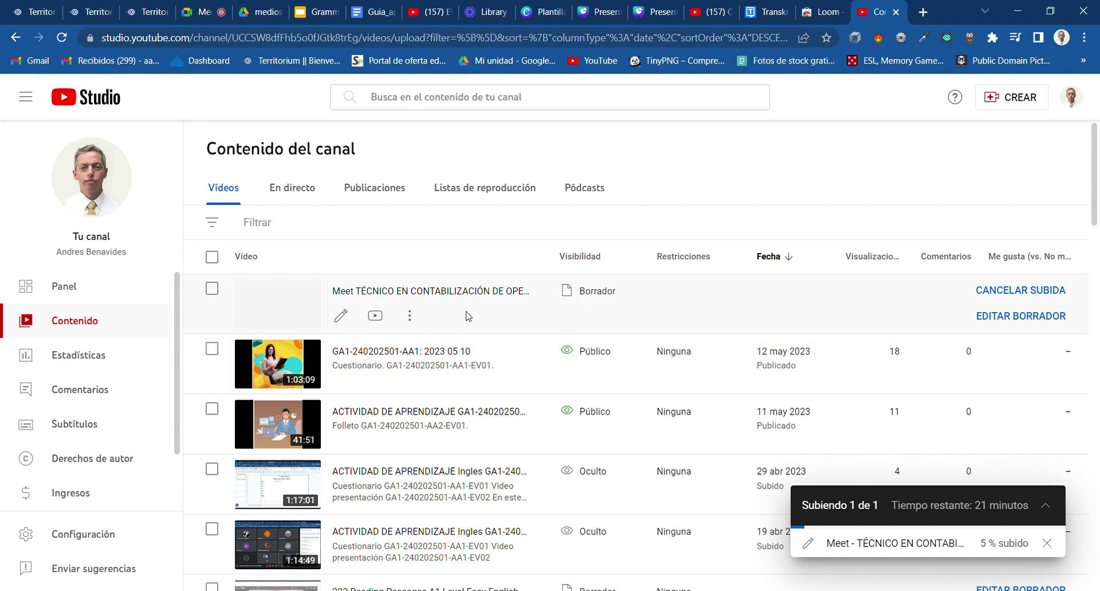
{"action": "left_click", "coordinate": [412, 318]}
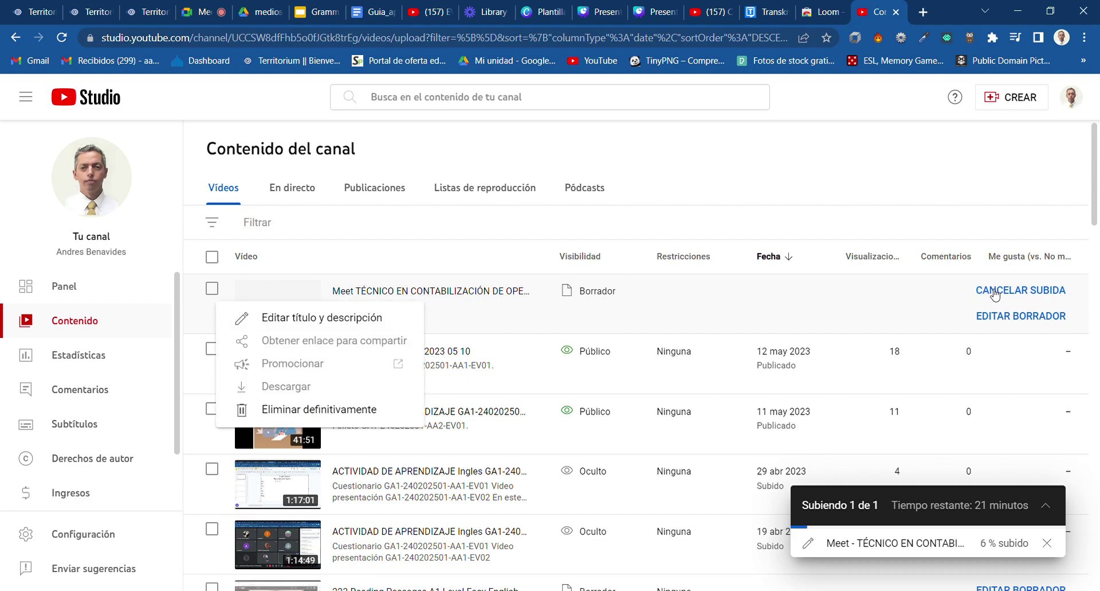
{"action": "left_click", "coordinate": [995, 292]}
{"action": "left_click", "coordinate": [628, 385]}
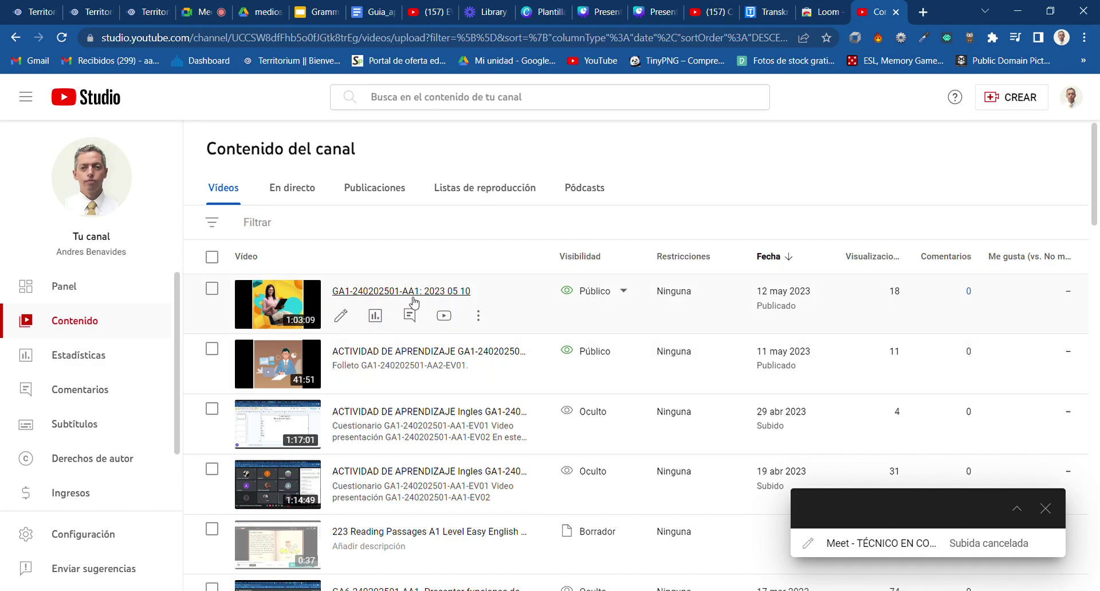
{"action": "left_click", "coordinate": [479, 315]}
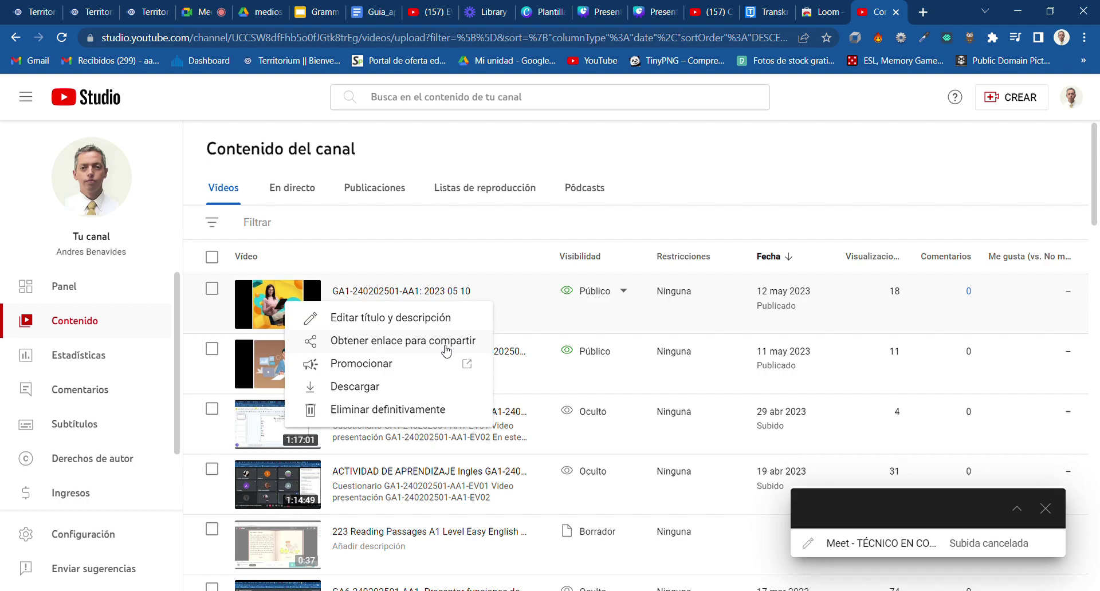
{"action": "left_click", "coordinate": [397, 344]}
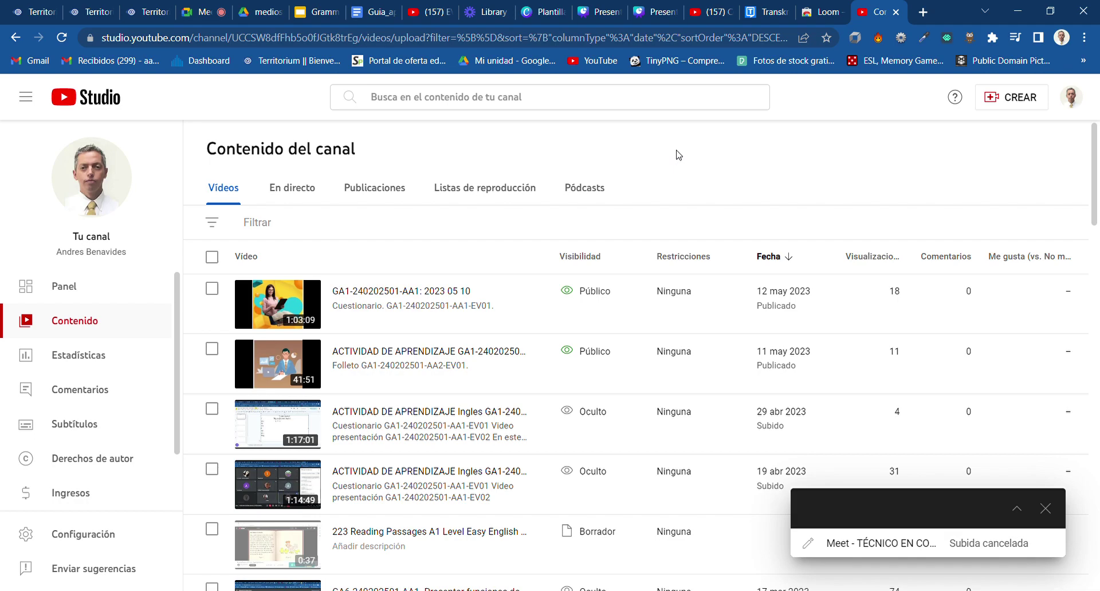
- Switch to the learning guide in Google Docs and review the video recording, upload and evidence delivery guidelines
{"action": "left_click", "coordinate": [378, 17]}
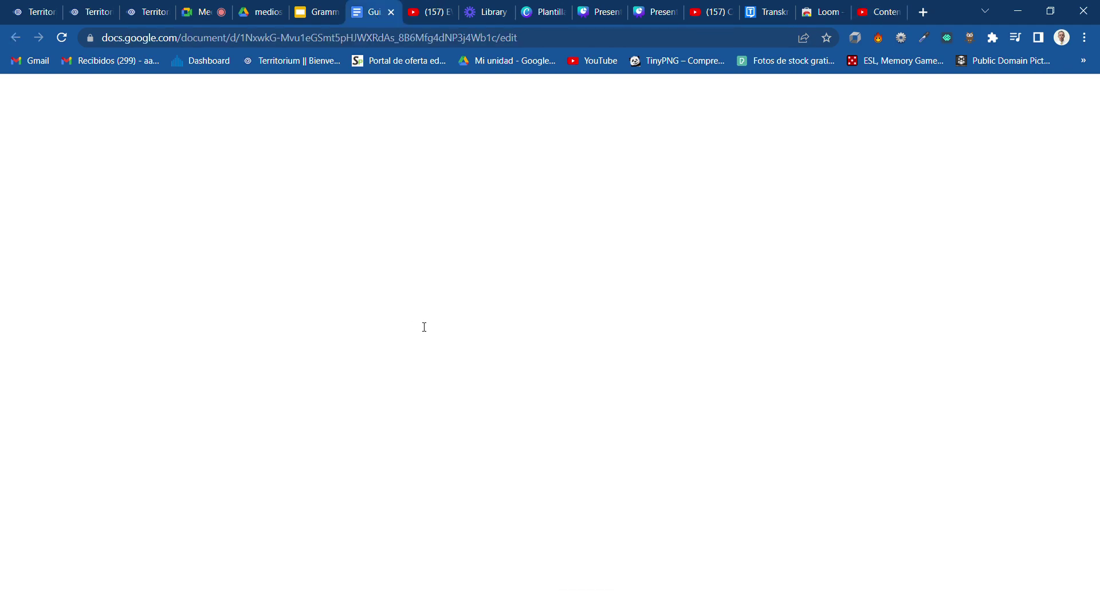
{"action": "scroll", "coordinate": [424, 327], "scroll_direction": "down", "scroll_amount": 1}
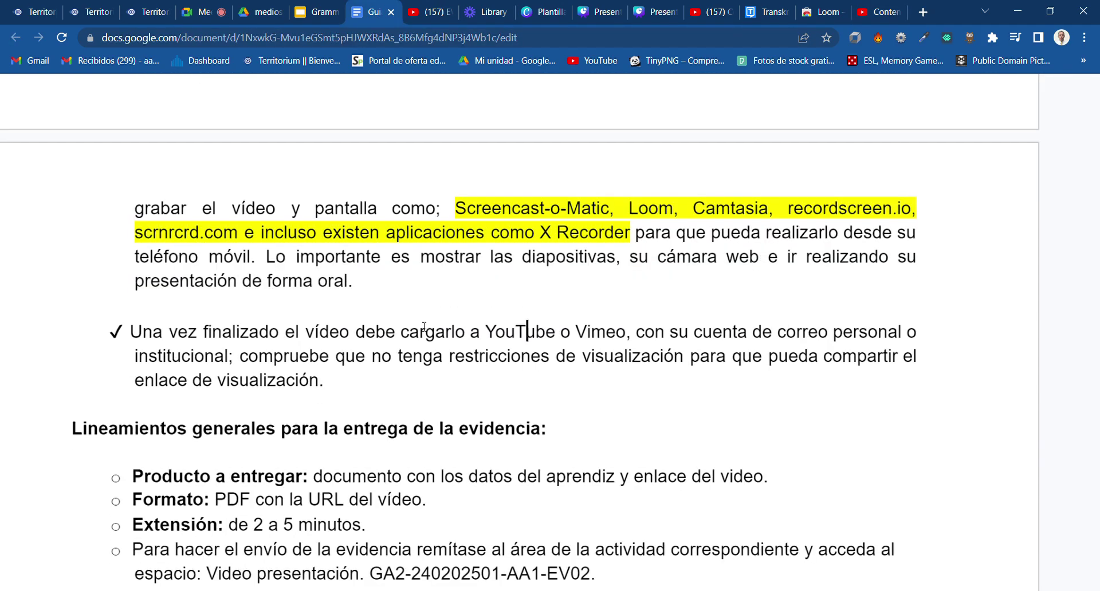
{"action": "scroll", "coordinate": [424, 327], "scroll_direction": "down", "scroll_amount": 1}
{"action": "scroll", "coordinate": [389, 330], "scroll_direction": "down", "scroll_amount": 1}
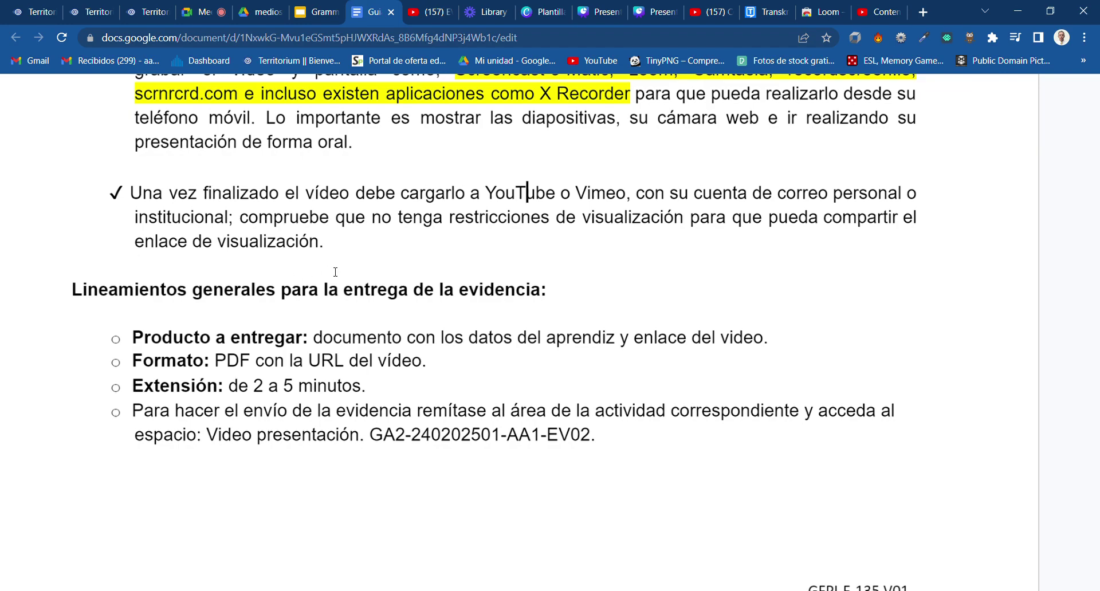
{"action": "scroll", "coordinate": [335, 272], "scroll_direction": "up", "scroll_amount": 2}
{"action": "scroll", "coordinate": [335, 271], "scroll_direction": "up", "scroll_amount": 4}
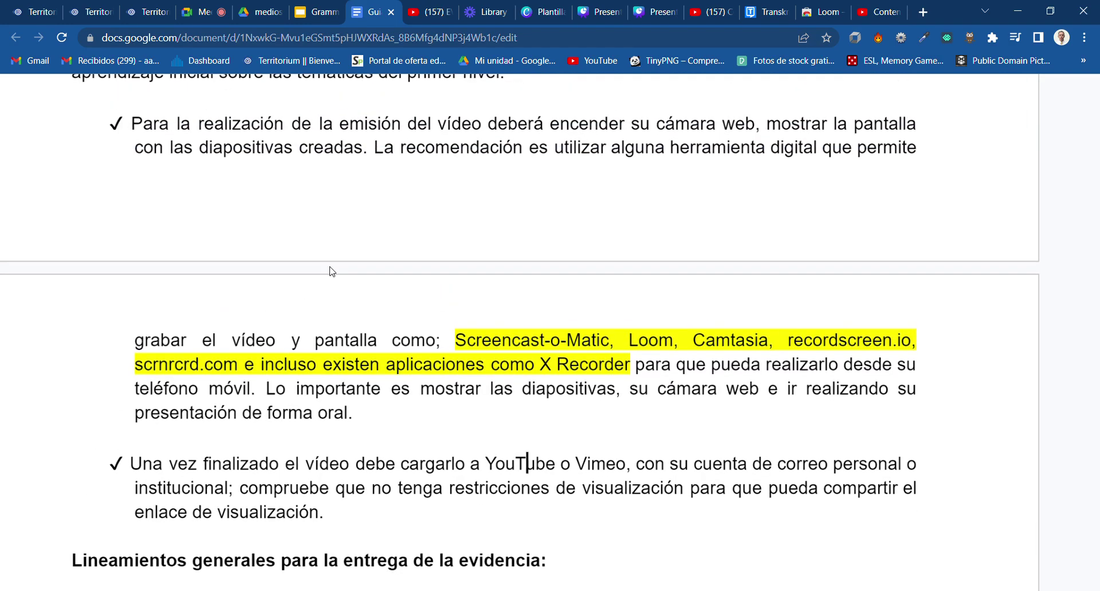
{"action": "scroll", "coordinate": [335, 272], "scroll_direction": "down", "scroll_amount": 4}
{"action": "scroll", "coordinate": [336, 272], "scroll_direction": "down", "scroll_amount": 1}
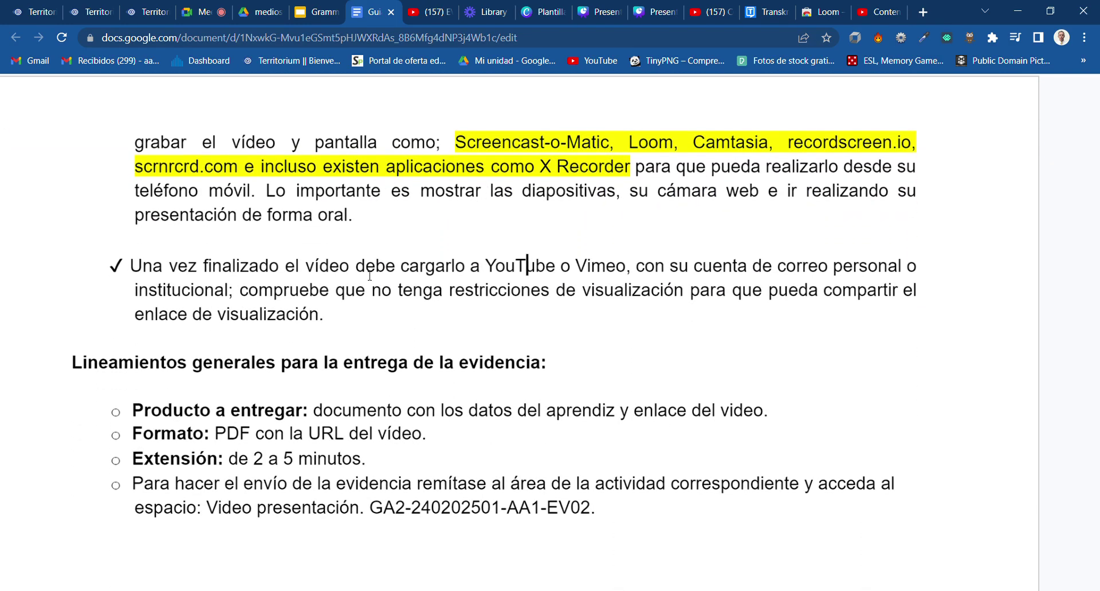
{"action": "scroll", "coordinate": [454, 314], "scroll_direction": "up", "scroll_amount": 5}
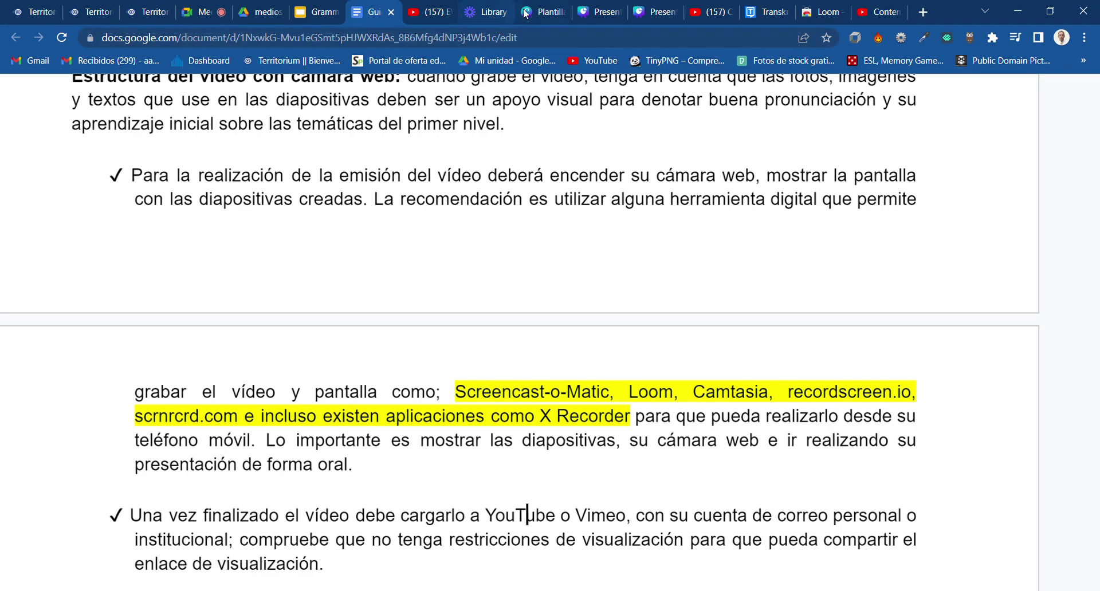
- Switch to the Proyecto creativo template page in Canva and bring up the first open Canva presentation design
{"action": "left_click", "coordinate": [553, 14]}
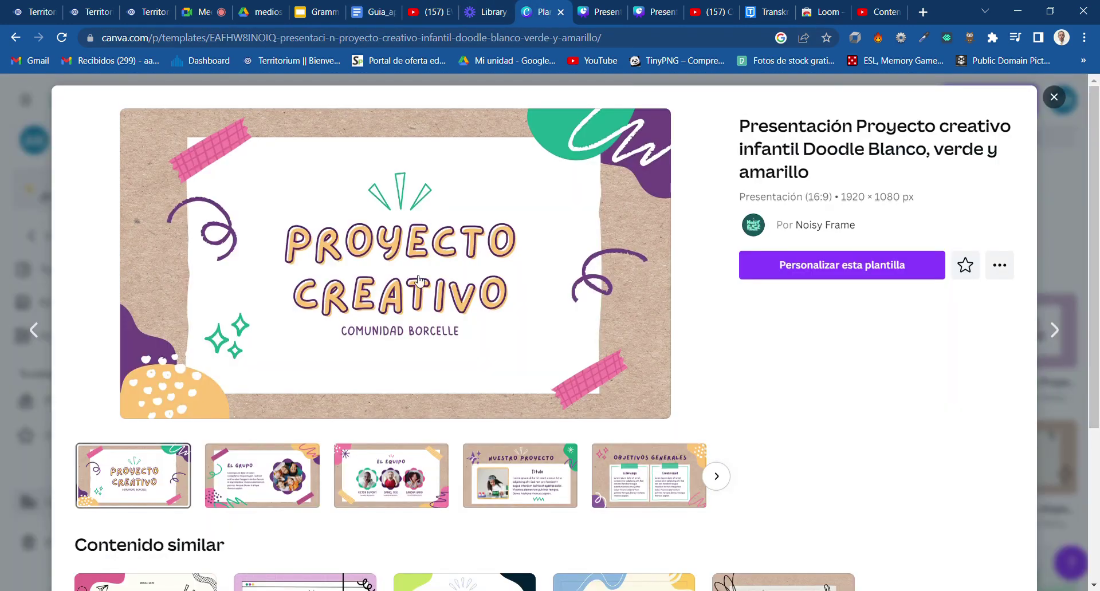
{"action": "left_click", "coordinate": [602, 13]}
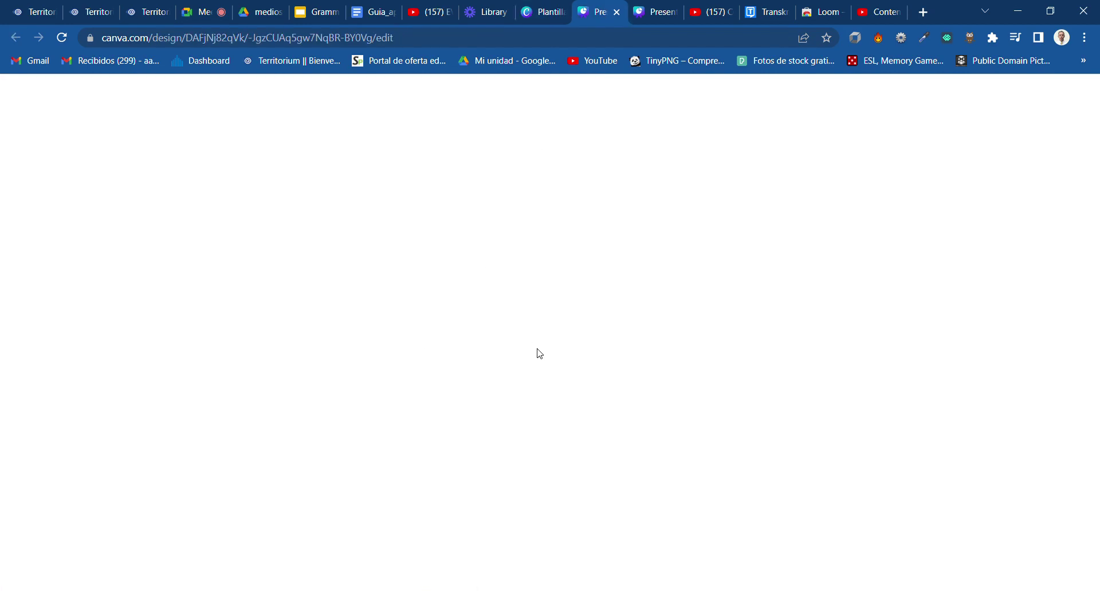